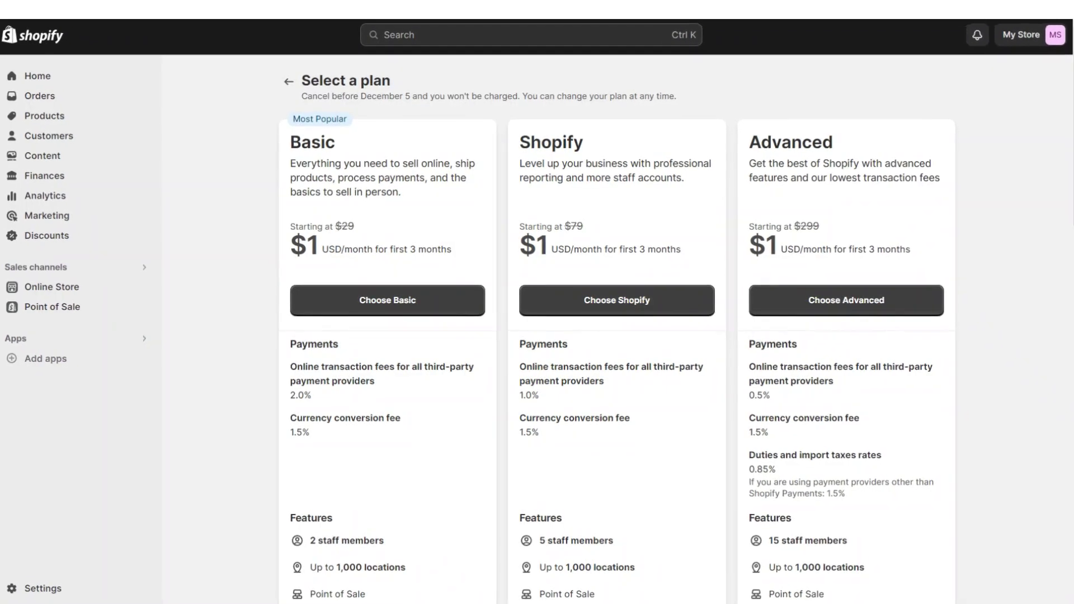
# Step: Add the free Dawn theme to the Shopify theme library and open it for customization
pyautogui.scroll(-4, 619, 336)
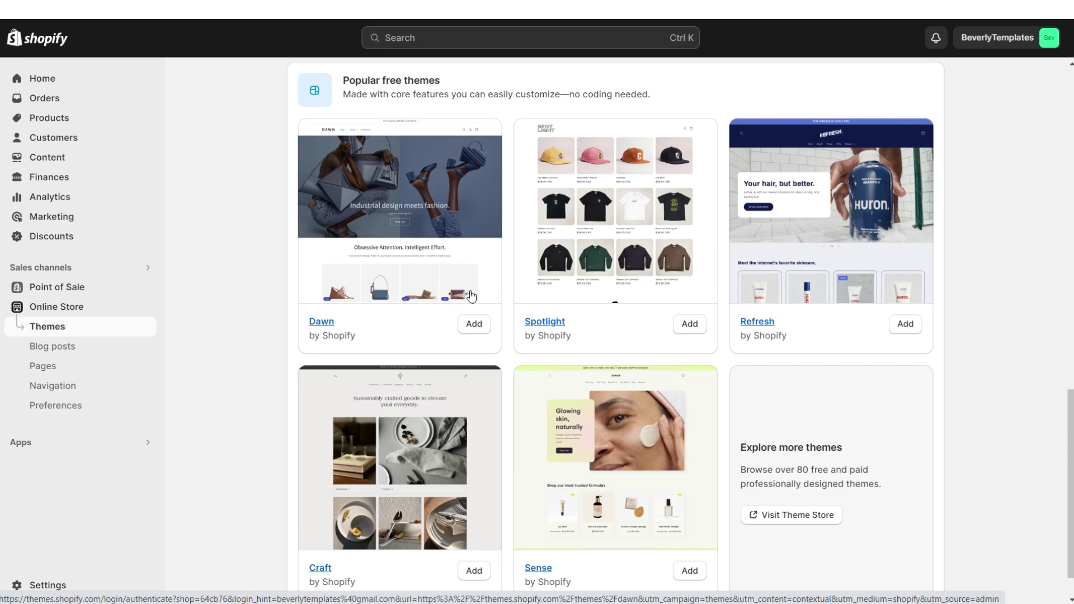
pyautogui.click(474, 323)
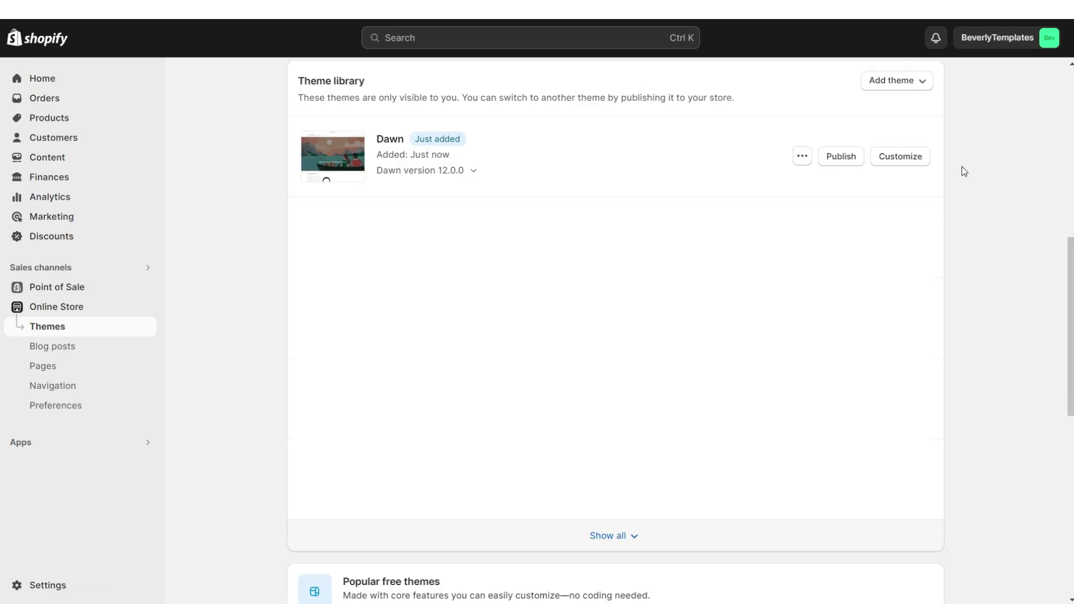
pyautogui.click(925, 163)
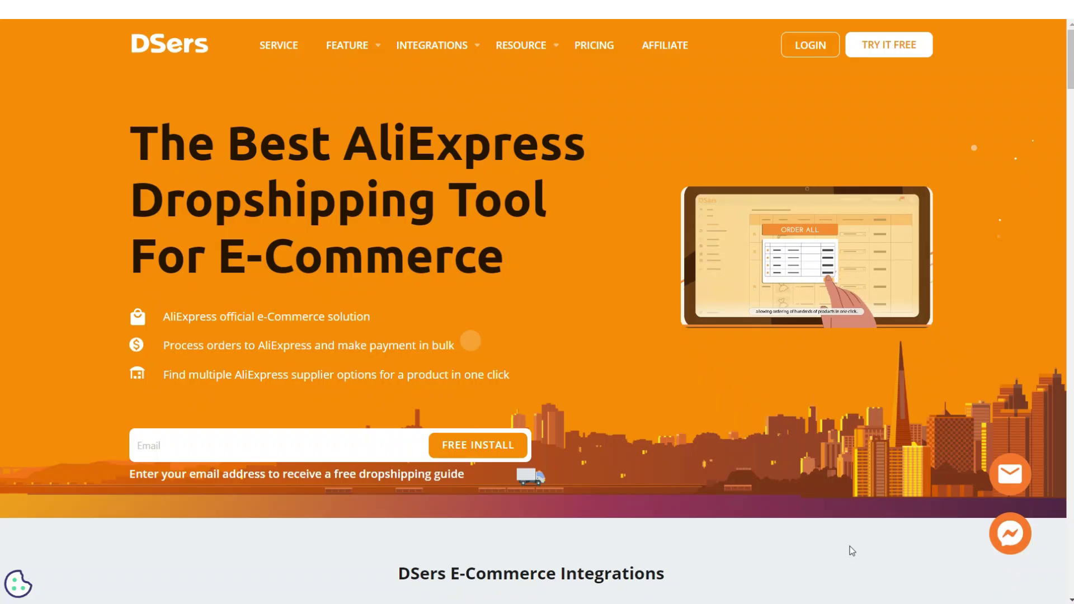
# Step: Switch to DSers, choose Shopify as the platform to link, and install the DSers-AliExpress Dropshipping app
pyautogui.scroll(-3, 851, 546)
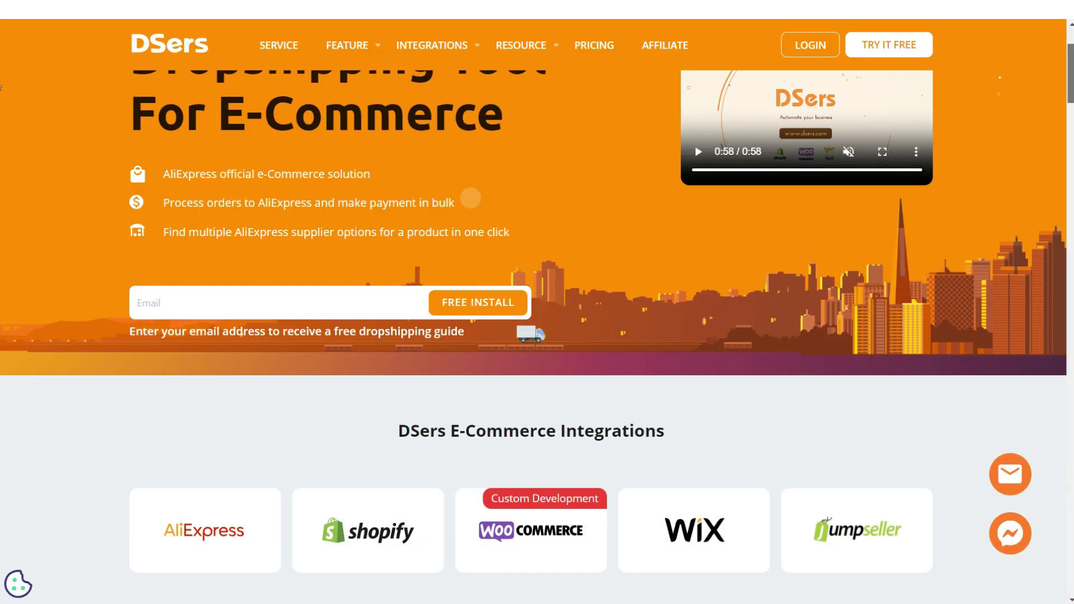
pyautogui.scroll(-5, 1, 90)
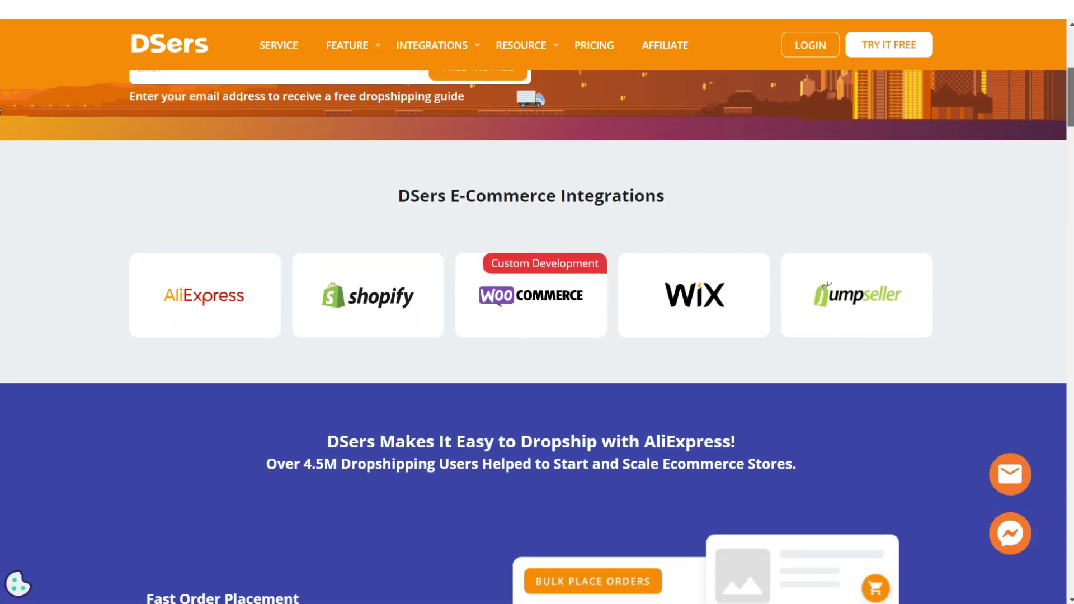
pyautogui.scroll(-5, 284, 444)
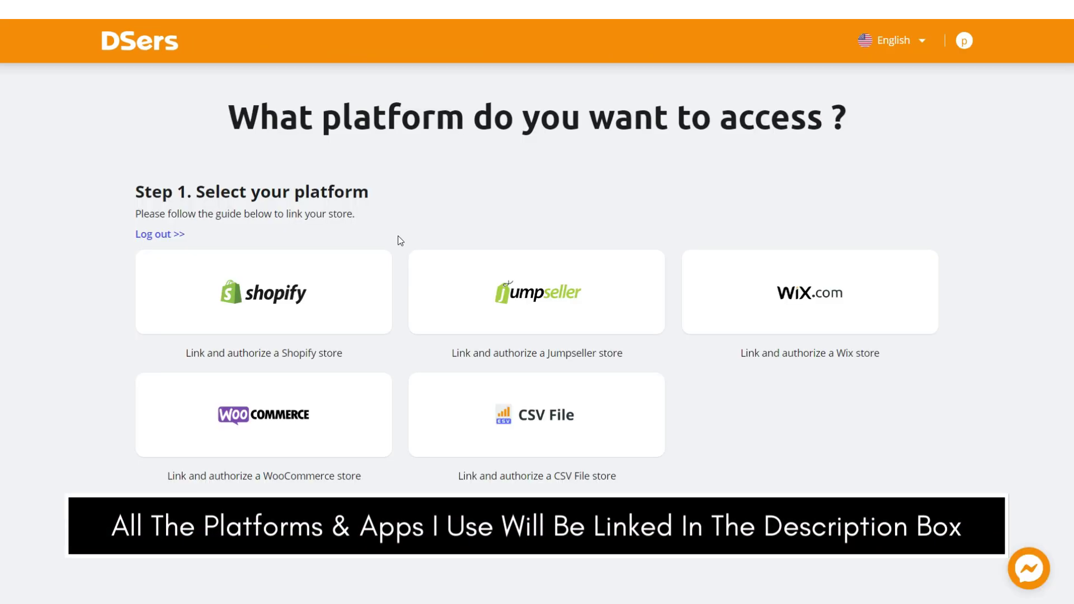
pyautogui.click(374, 283)
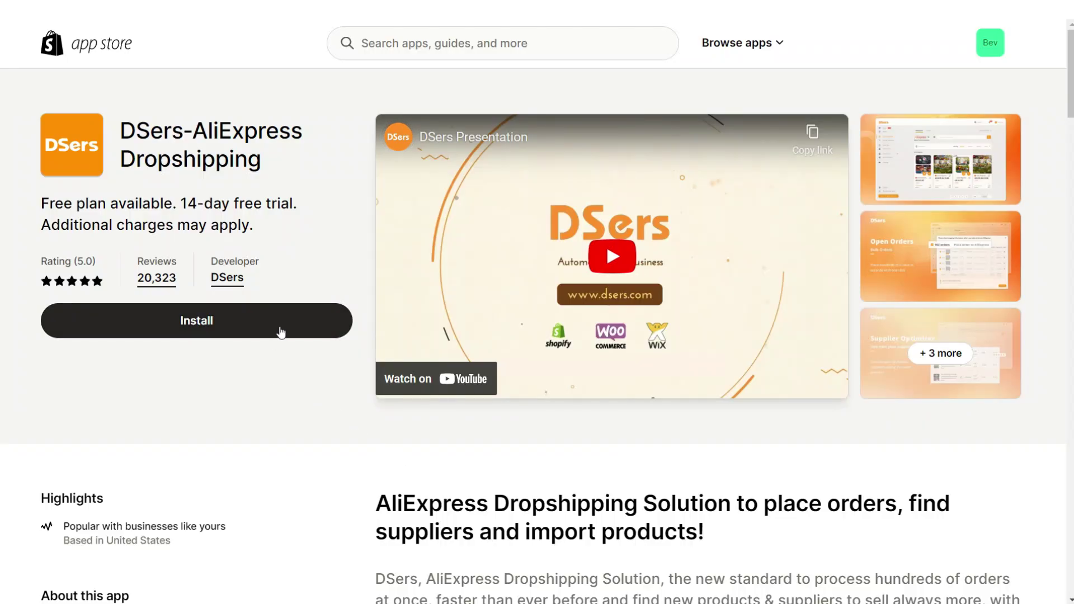
pyautogui.click(280, 332)
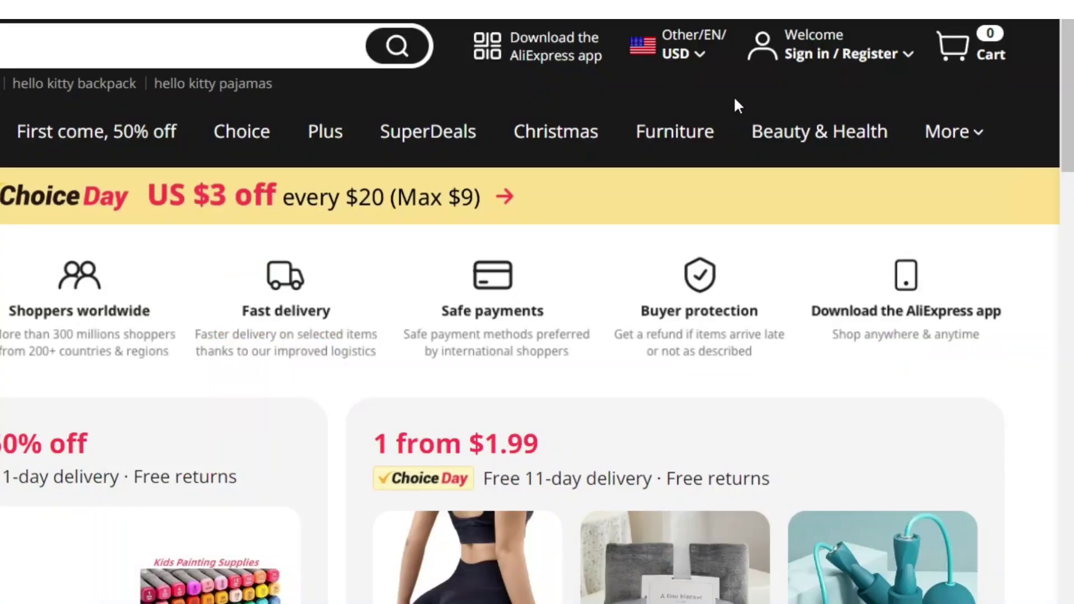
# Step: Open the AliExpress Register/Sign in form and select its email or phone number field
pyautogui.moveTo(856, 64)
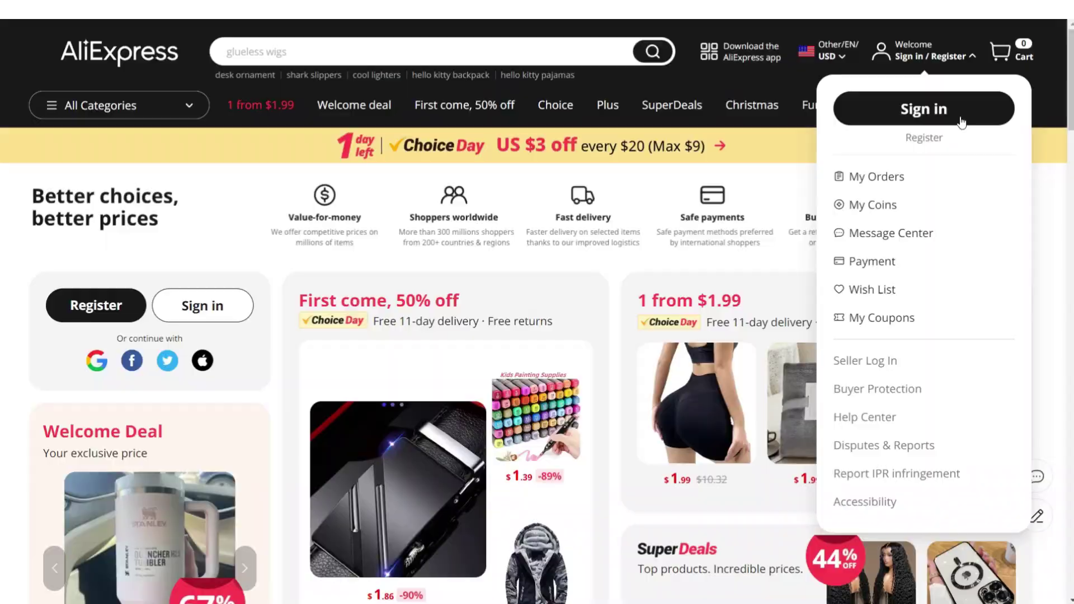
pyautogui.click(868, 147)
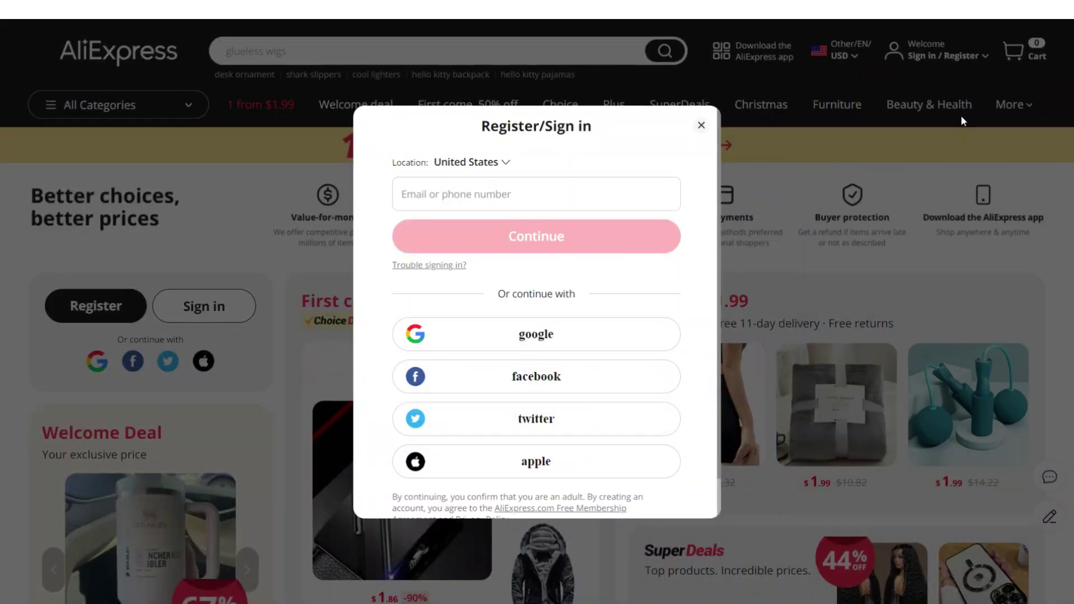
pyautogui.click(561, 180)
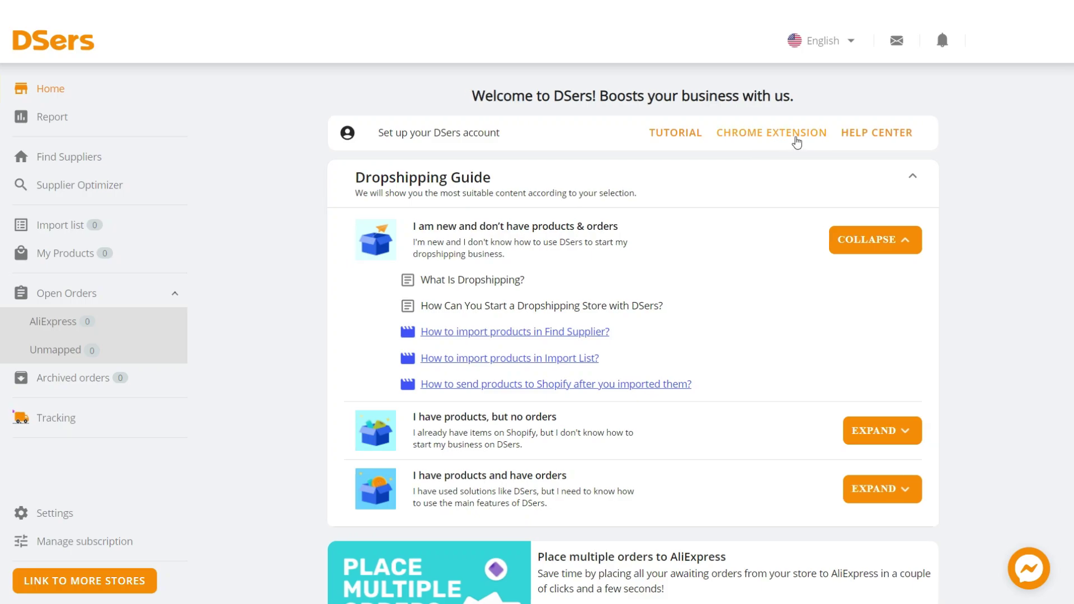
# Step: Open the DSers Chrome extension page and add the Lenovo TH20 headphones from AliExpress to DSers
pyautogui.click(797, 143)
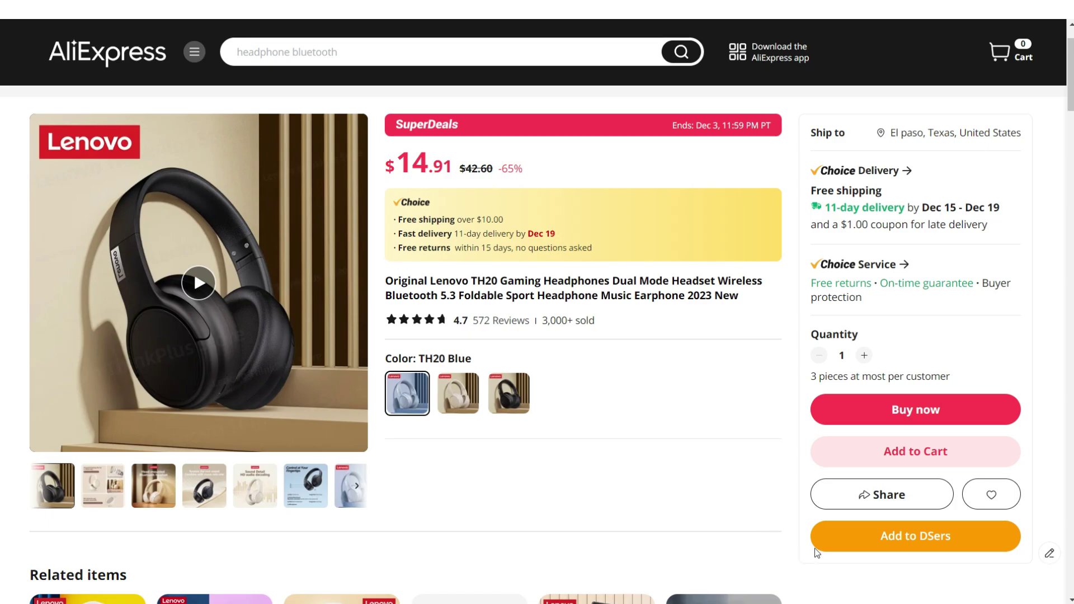
pyautogui.click(841, 547)
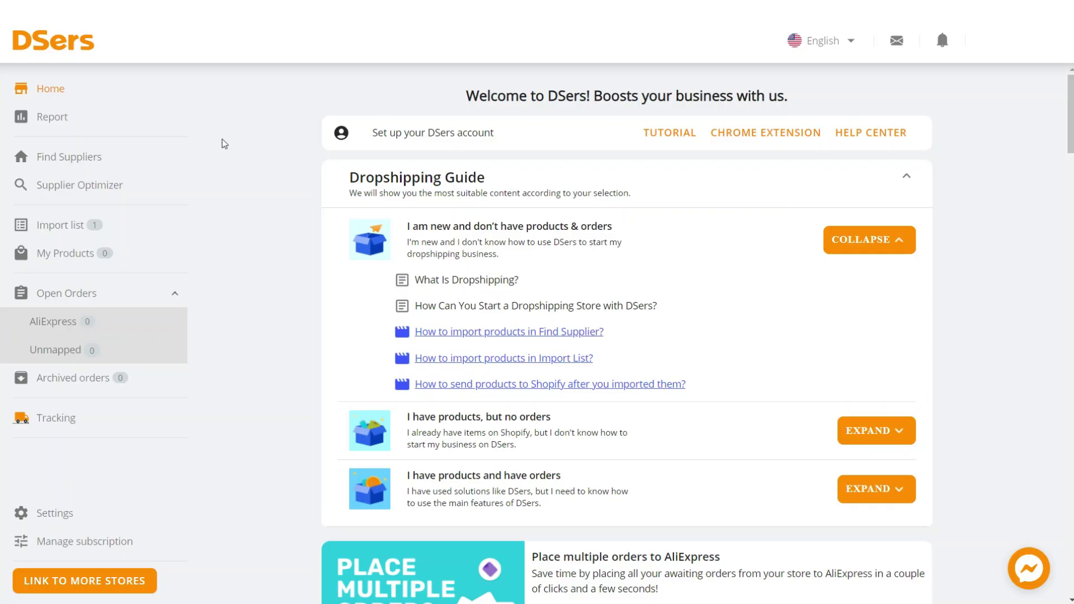
# Step: Push the Lenovo headphones from the DSers import list to the Shopify store, with pricing rule and Online Store publishing enabled
pyautogui.click(93, 234)
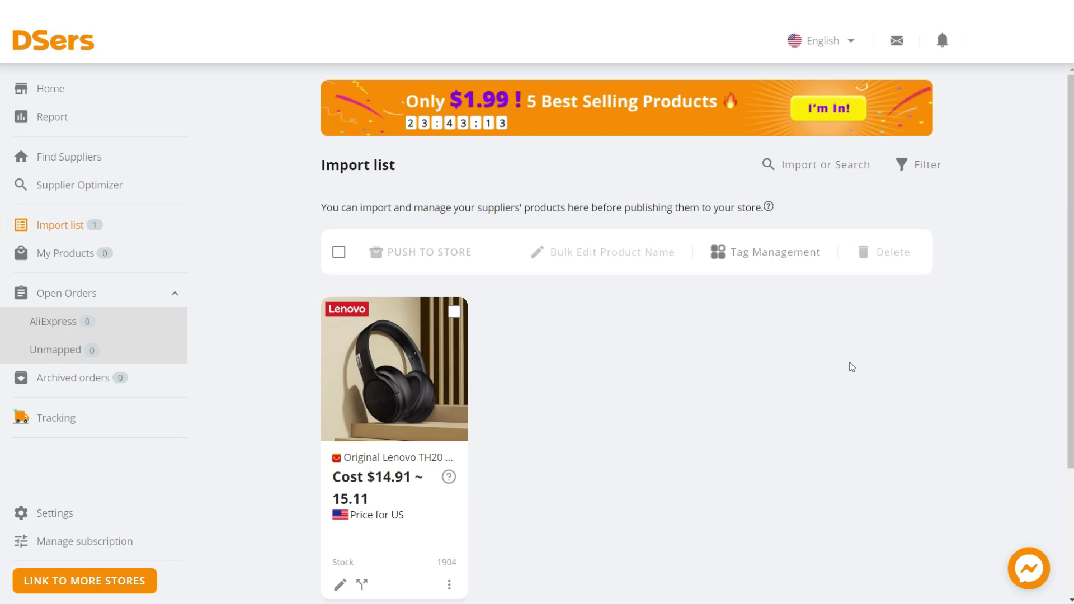
pyautogui.scroll(-3, 850, 367)
pyautogui.scroll(2, 759, 373)
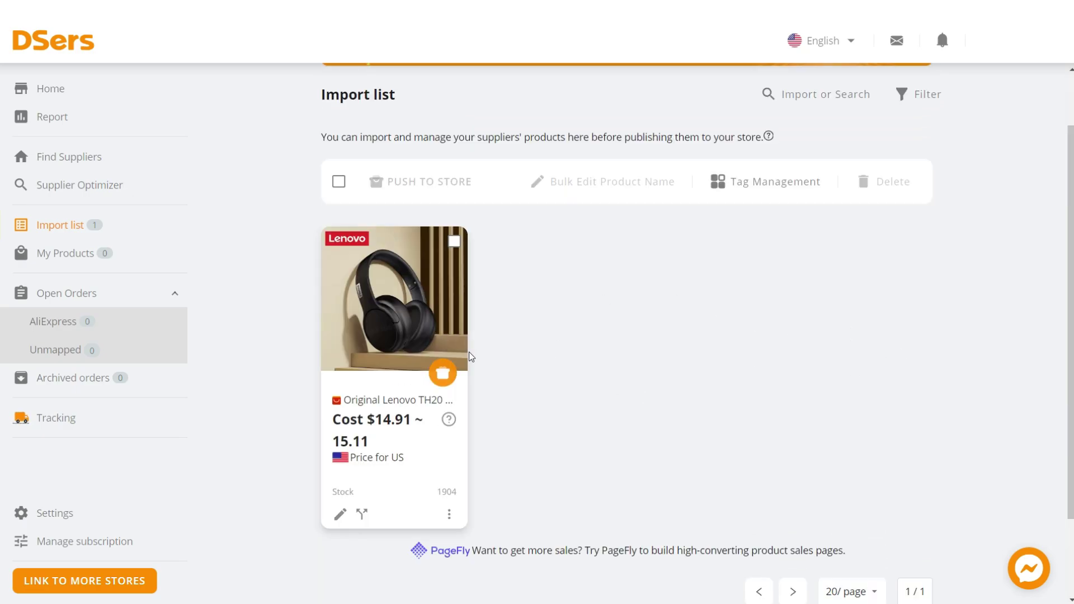
pyautogui.click(446, 374)
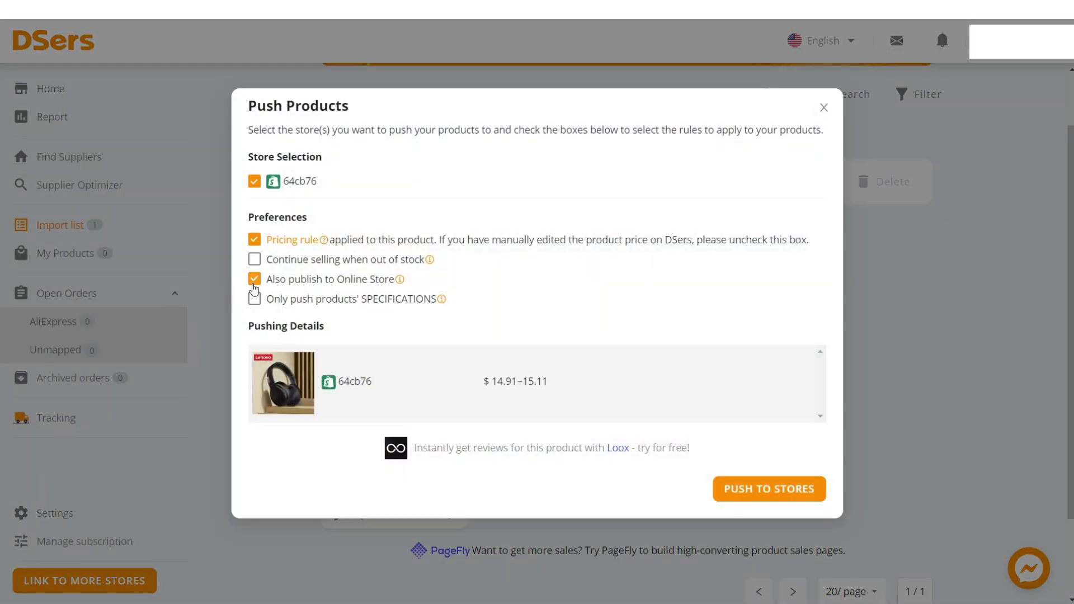
pyautogui.click(769, 488)
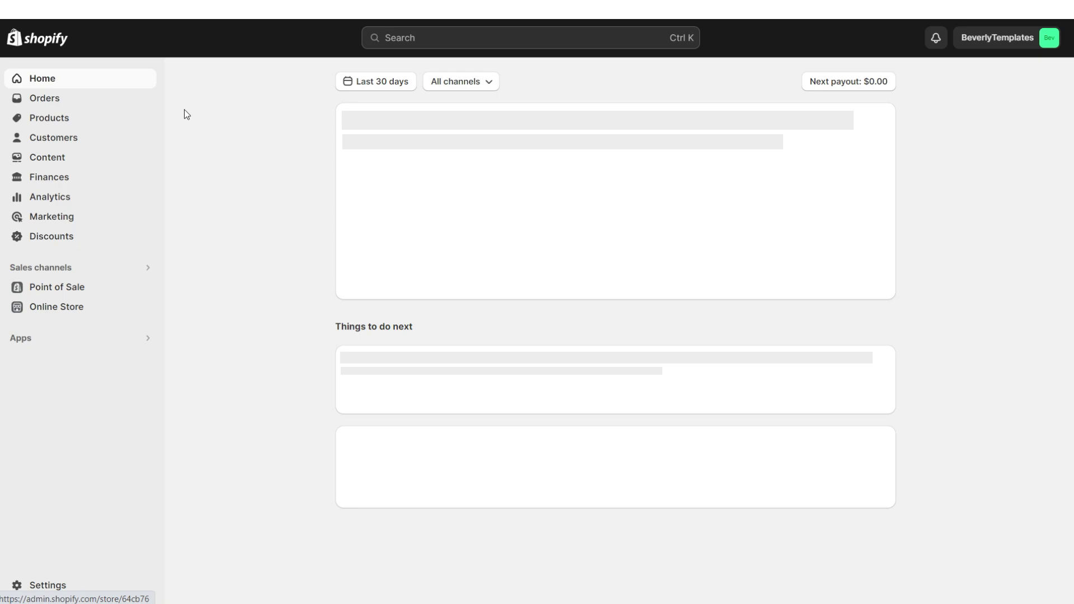
# Step: Open the imported headphones product in Shopify and change its title to "Lenovo Headphones | TH20 Gaming Headphones"
pyautogui.click(112, 121)
pyautogui.click(313, 255)
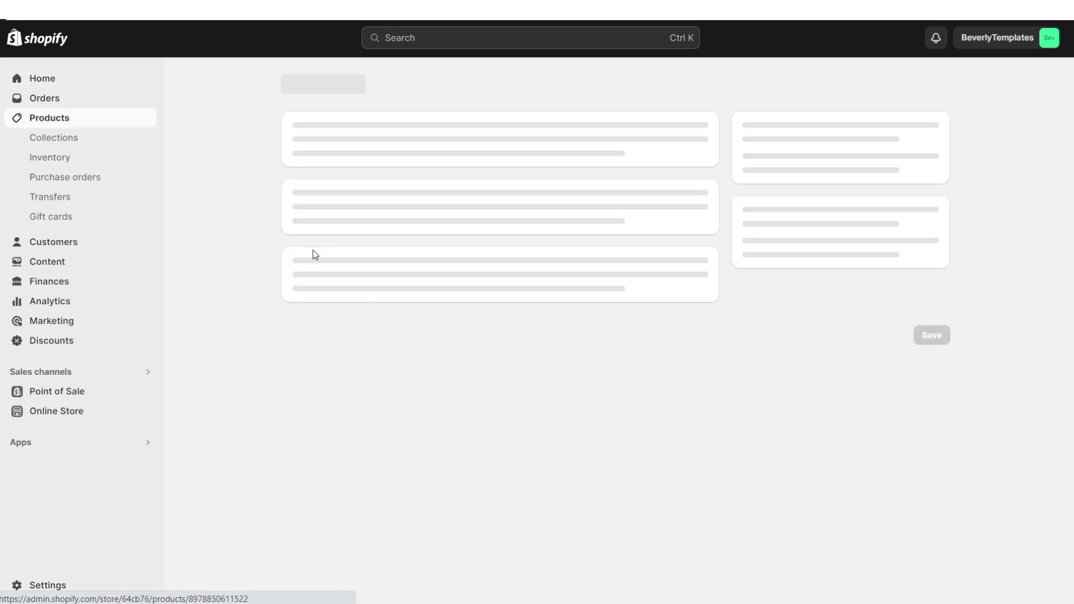
pyautogui.scroll(-9, 500, 335)
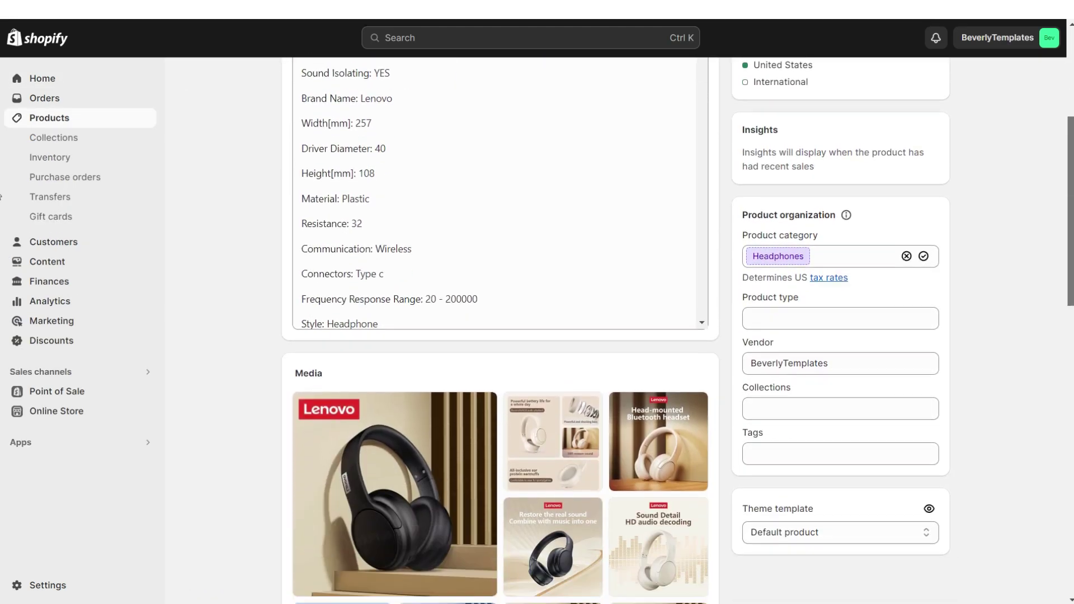
pyautogui.write('TH20 Gaming Headphones')
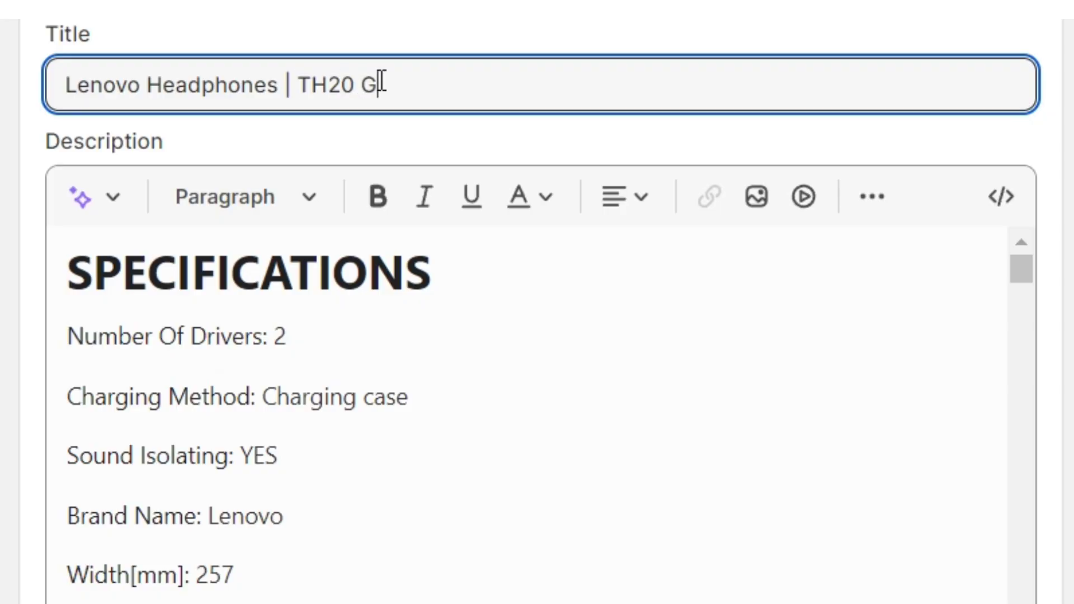
# Step: Have ChatGPT write a professional sales page description for Bluetooth, waterproof Lenovo headphones and paste it into the Shopify product description
pyautogui.moveTo(1022, 269); pyautogui.dragTo(1034, 347)
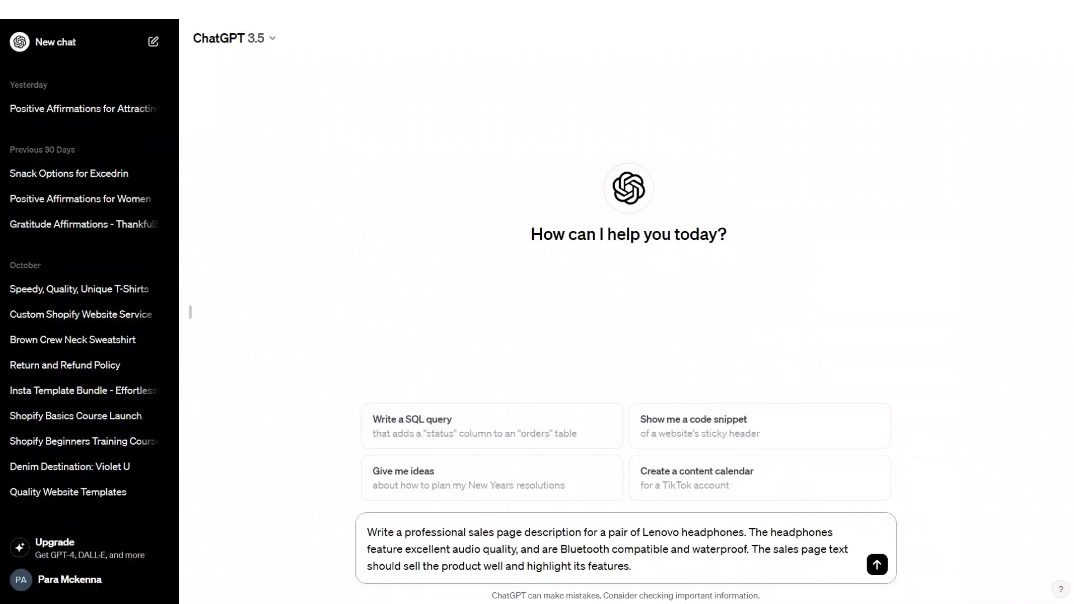
pyautogui.press('Return')
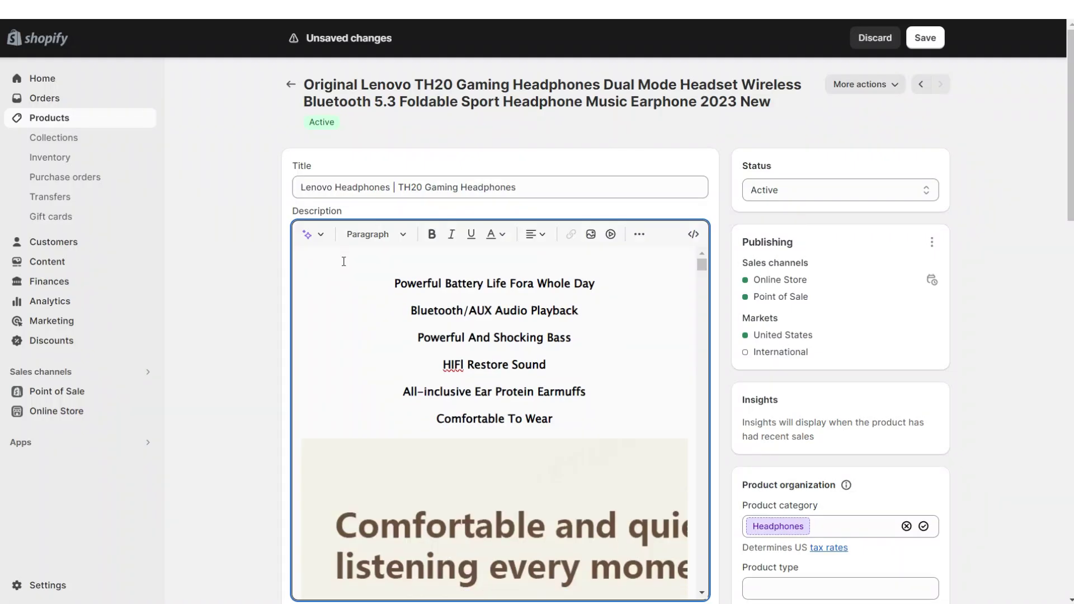
pyautogui.hotkey('ctrl', 'v')
# Step: Delete the Foldable Storage text and unwanted images from the supplier content in the product description
pyautogui.click(441, 407)
pyautogui.scroll(-10, 498, 417)
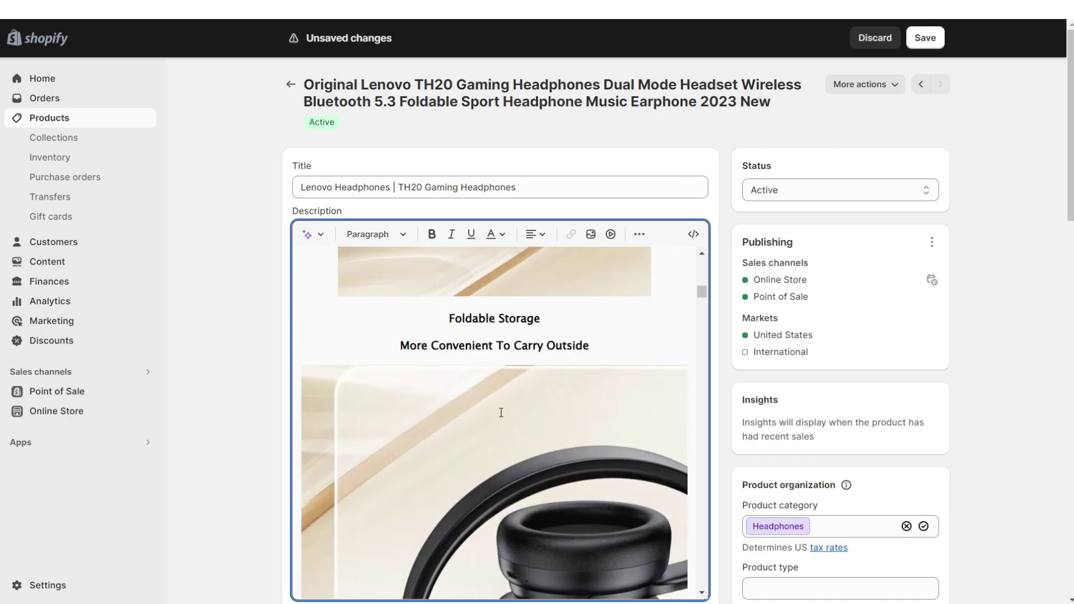
pyautogui.scroll(-4, 476, 364)
pyautogui.click(457, 325)
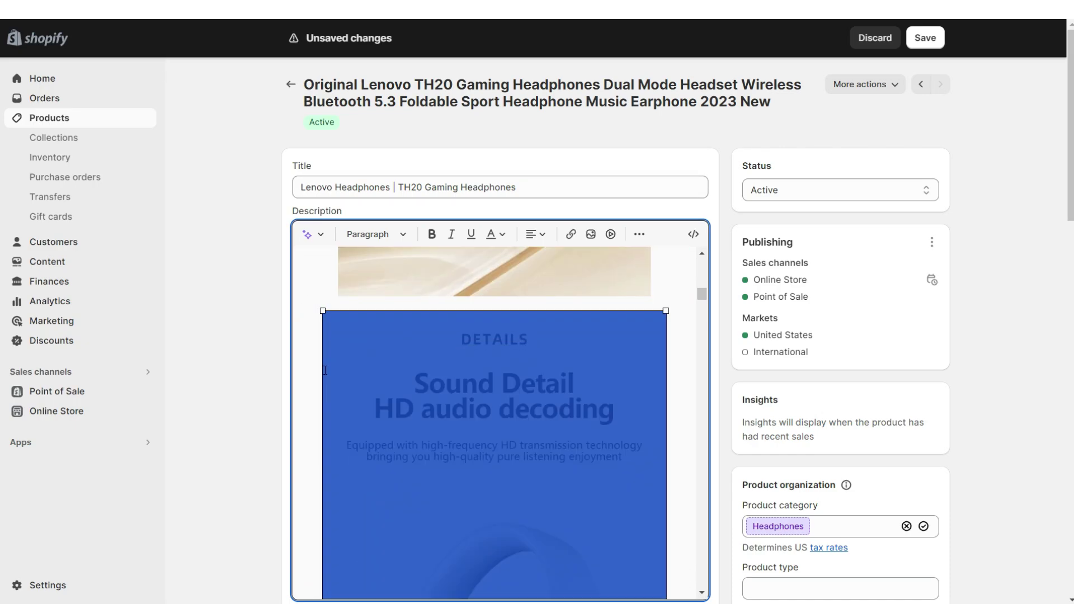
pyautogui.press('Delete')
pyautogui.press('Delete')
pyautogui.press('Down')
pyautogui.press('Down')
pyautogui.press('Down')
pyautogui.press('Down')
pyautogui.press('Down')
pyautogui.press('Down')
pyautogui.press('Down')
pyautogui.press('Down')
pyautogui.press('Down')
pyautogui.press('Down')
pyautogui.press('Down')
pyautogui.press('Down')
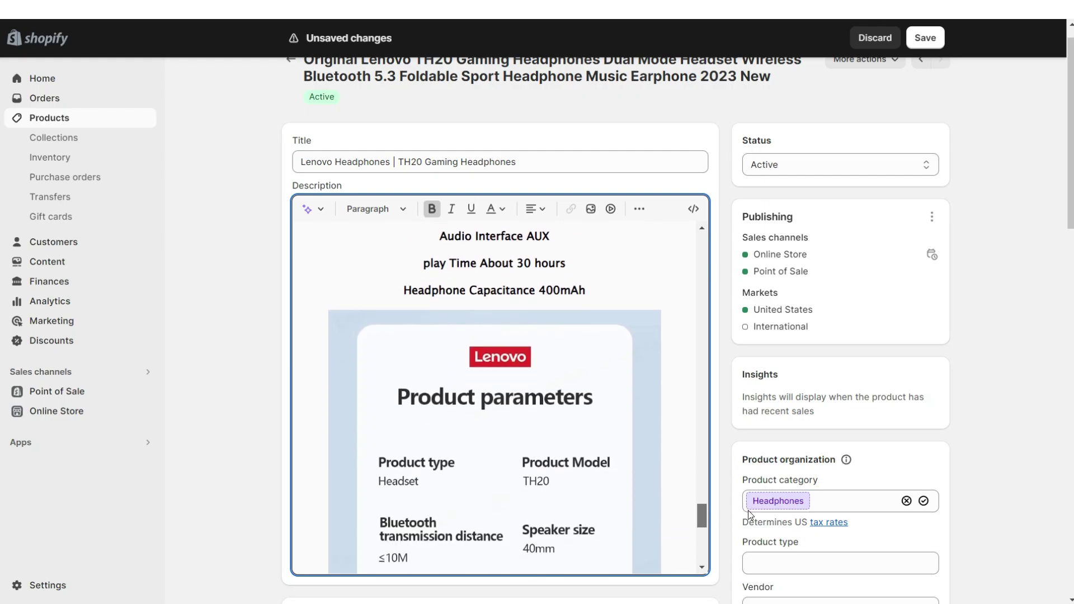
# Step: Delete the black and beige headphone photos from the product media and reposition the Sound Detail image
pyautogui.scroll(10, 498, 392)
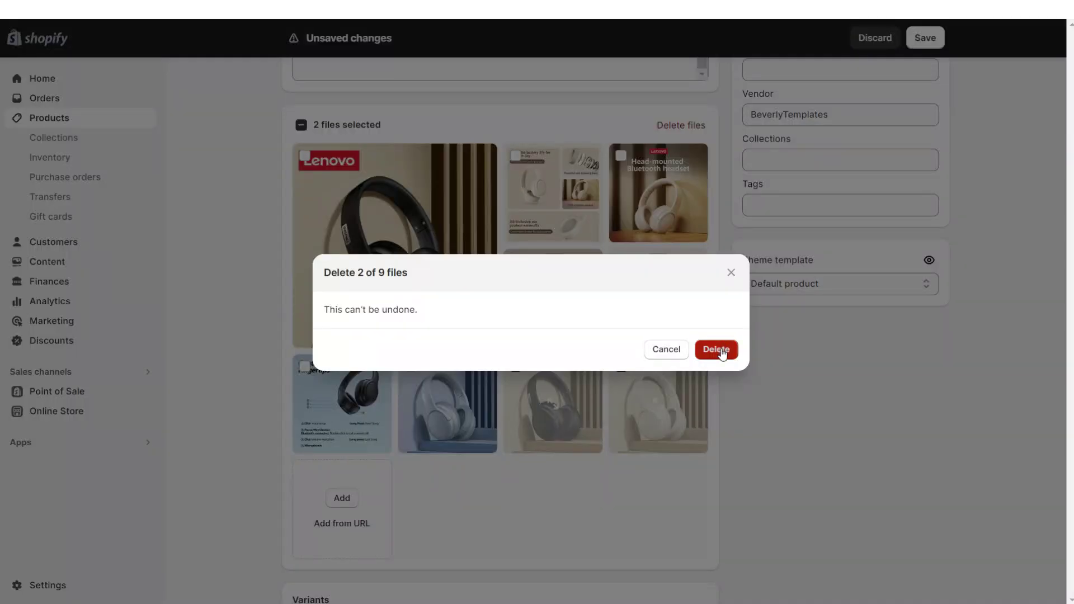
pyautogui.click(715, 348)
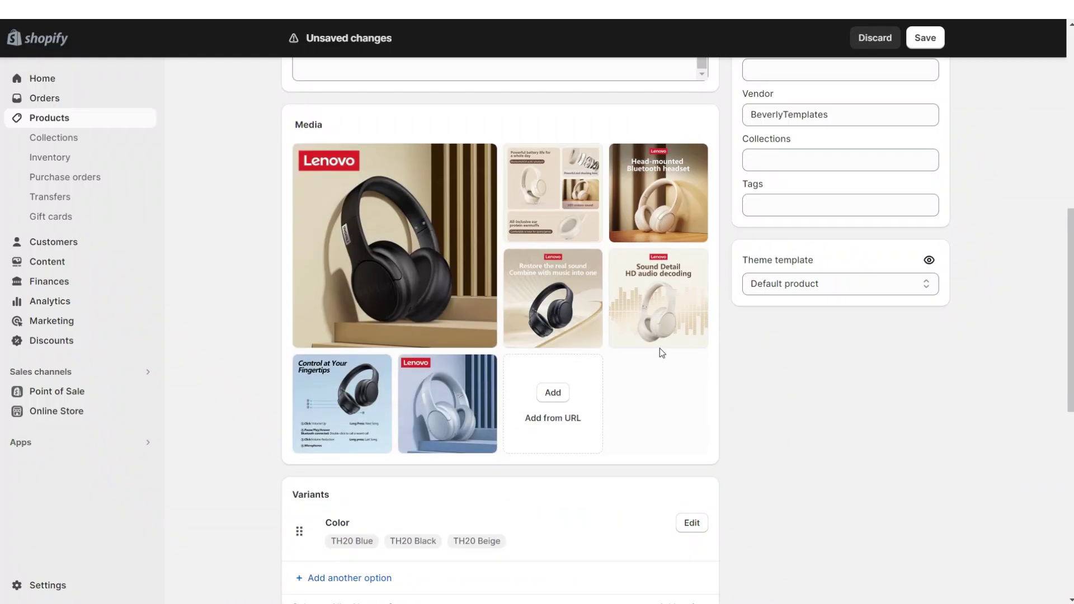
pyautogui.moveTo(665, 348); pyautogui.dragTo(645, 310)
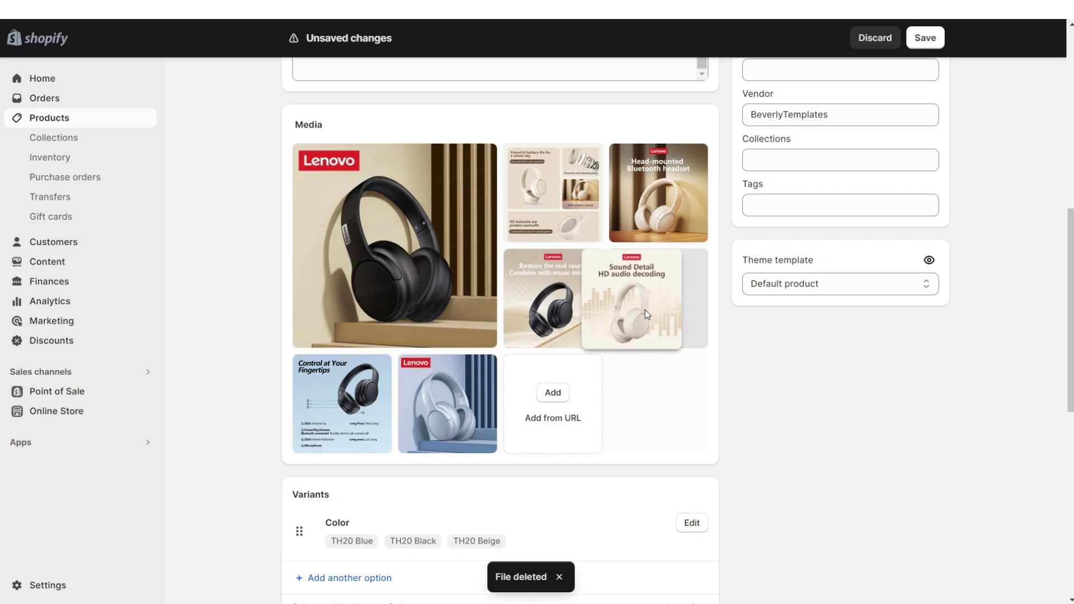
# Step: Assign the head-mounted Bluetooth headset picture to the TH20 Beige variant and open the TH20 Blue variant for editing
pyautogui.scroll(-6, 369, 162)
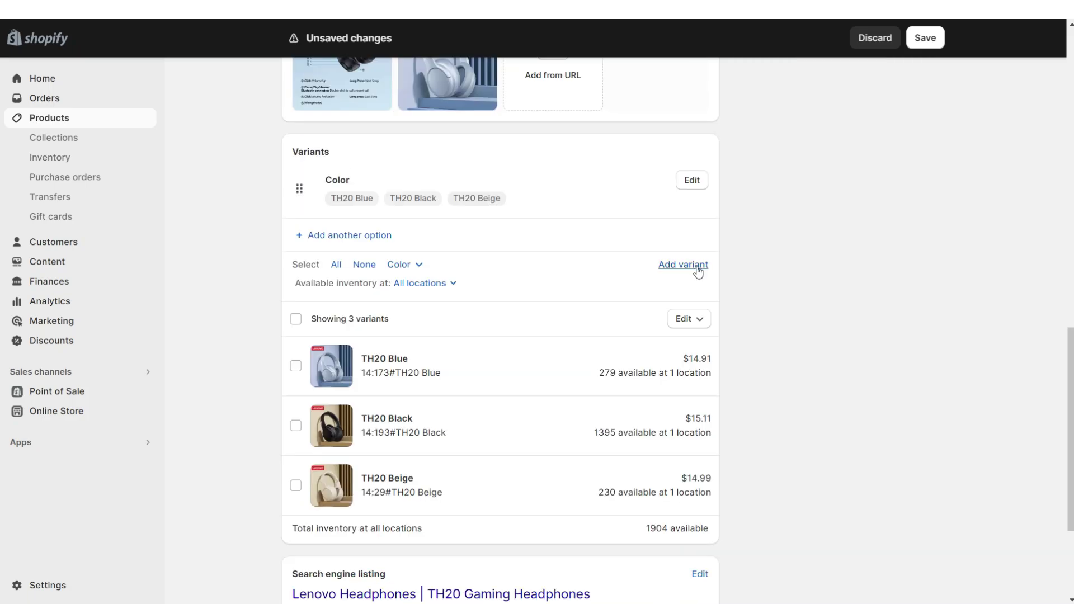
pyautogui.click(296, 485)
pyautogui.click(528, 545)
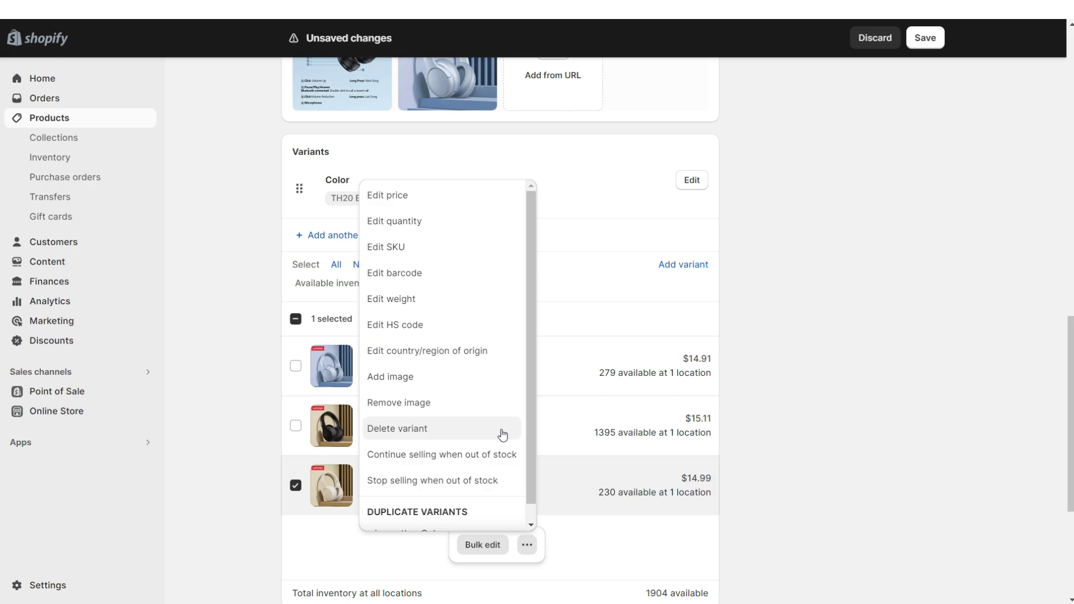
pyautogui.click(502, 435)
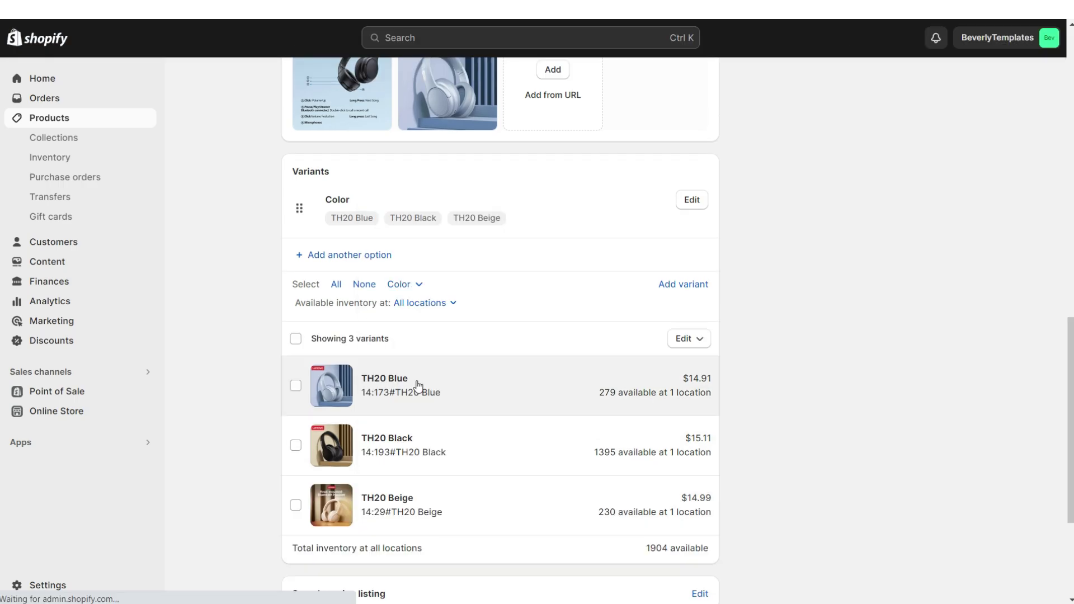
pyautogui.click(416, 385)
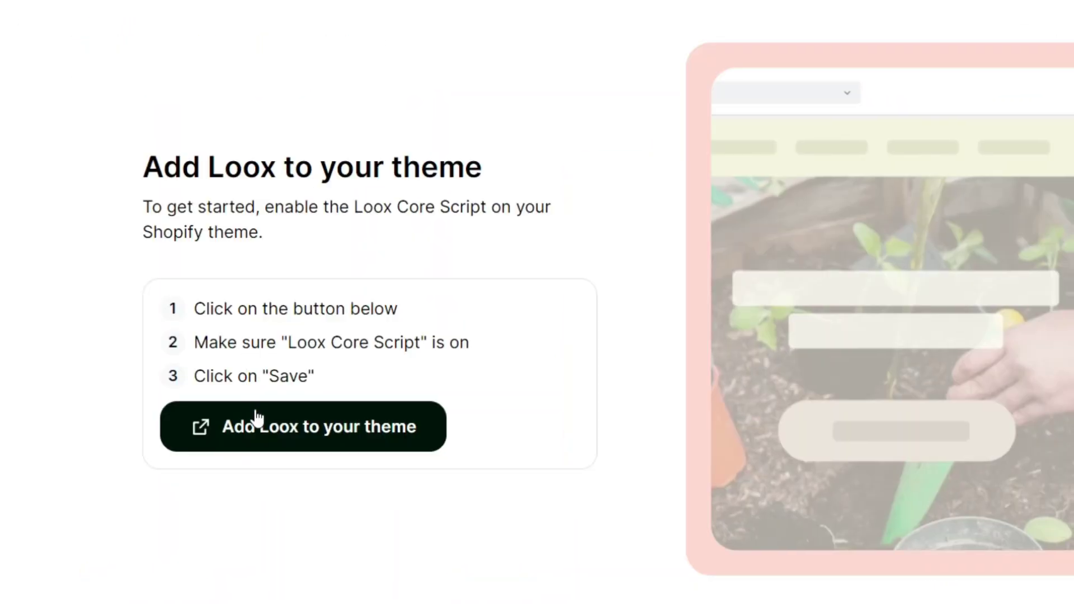
# Step: Add Loox to the Shopify theme and place its Import to Loox button for AliExpress reviews on the bookmarks bar
pyautogui.click(257, 418)
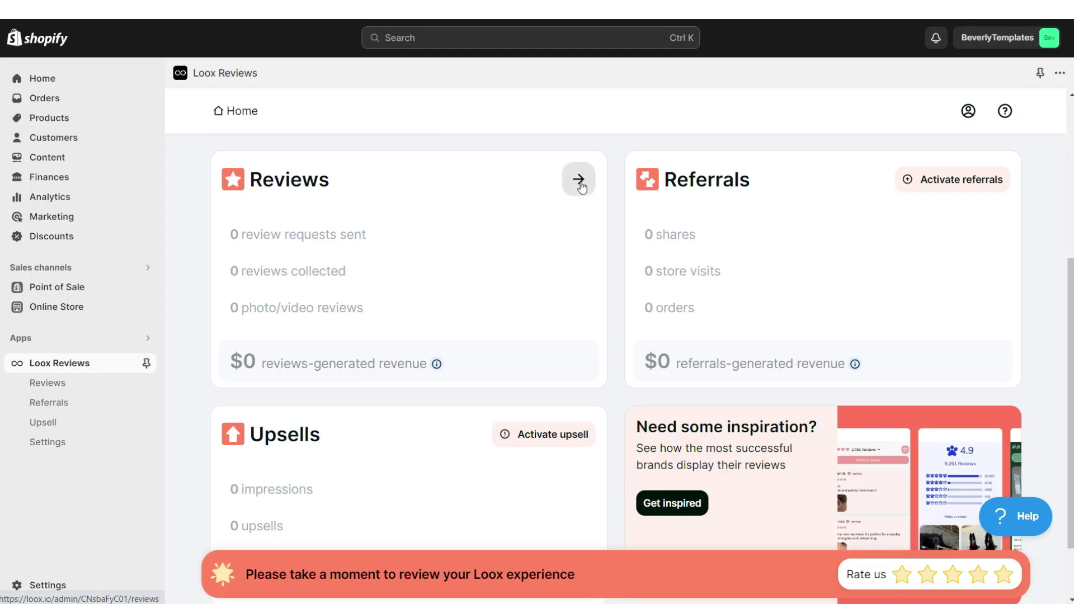
pyautogui.click(580, 182)
pyautogui.click(305, 304)
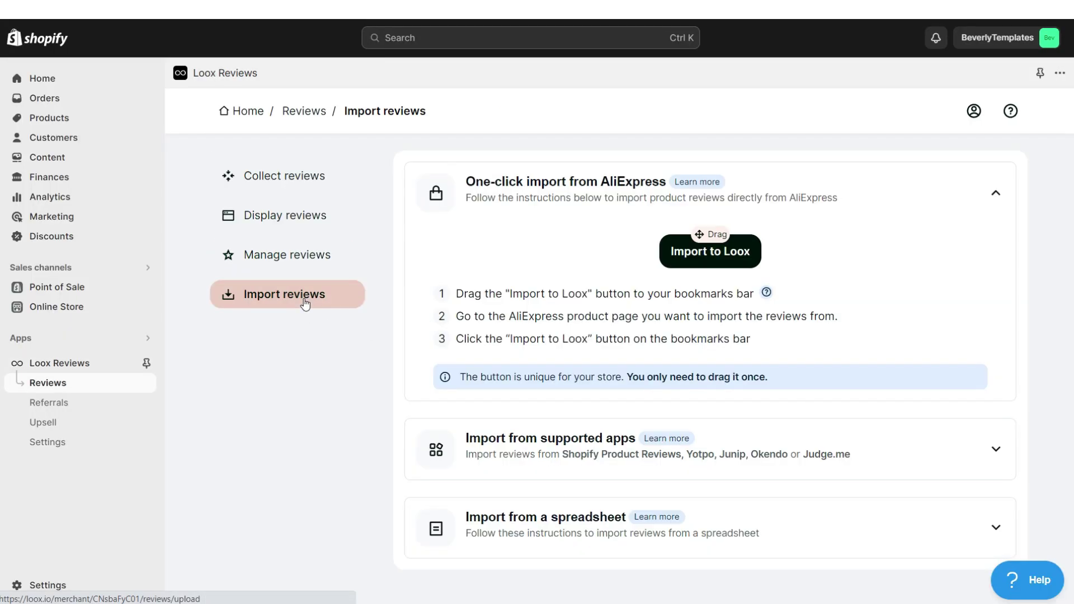
pyautogui.moveTo(710, 252); pyautogui.dragTo(571, 29)
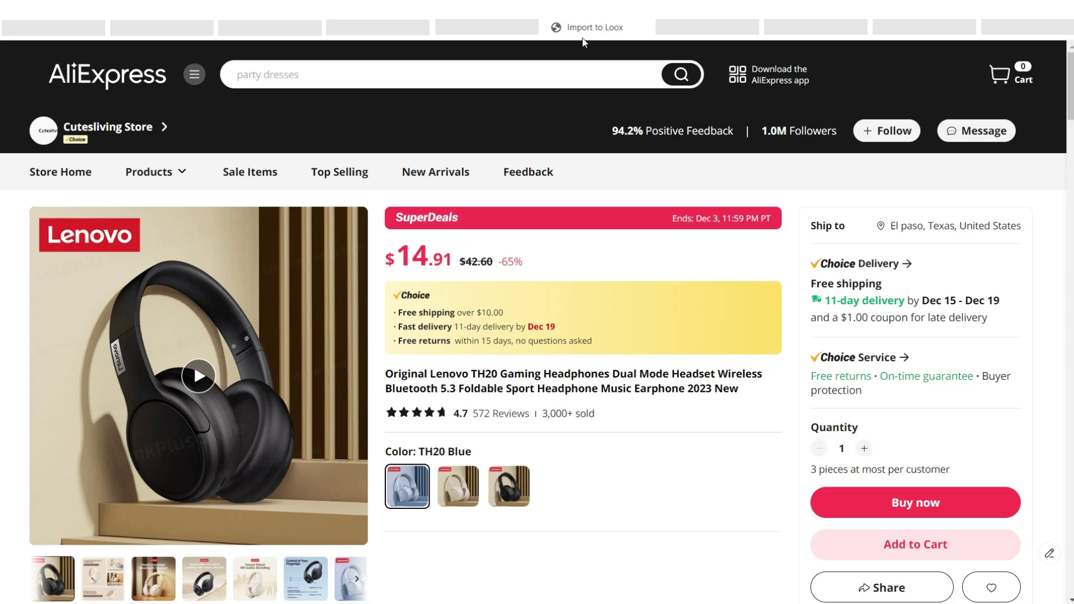
# Step: Import the AliExpress reviews with Loox into the Lenovo Headphones | TH20 Gaming Headphones product, scanning 20 reviews translated to English
pyautogui.click(604, 152)
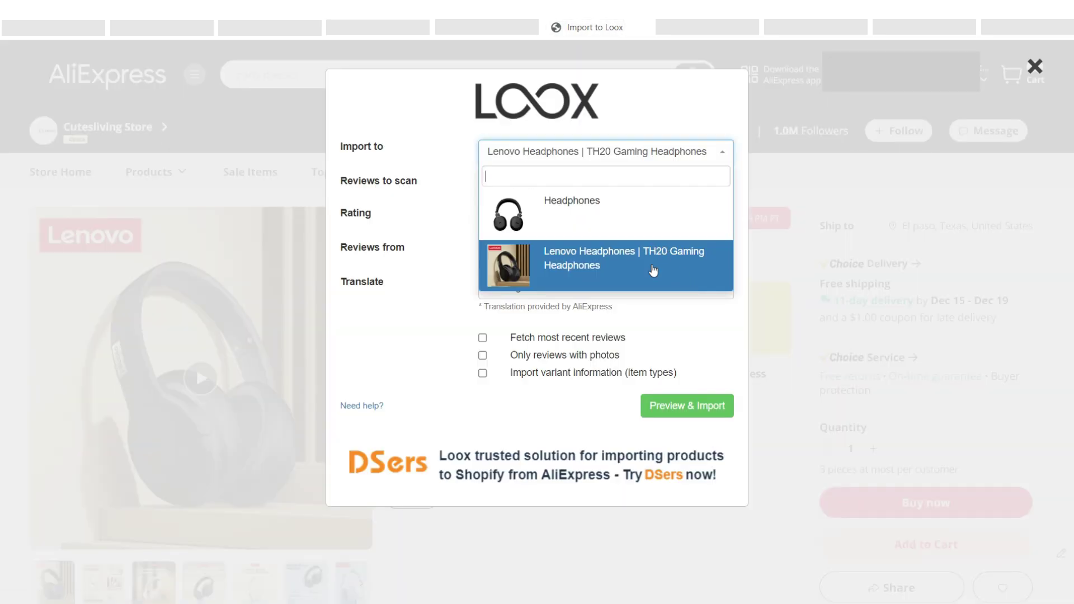
pyautogui.click(688, 107)
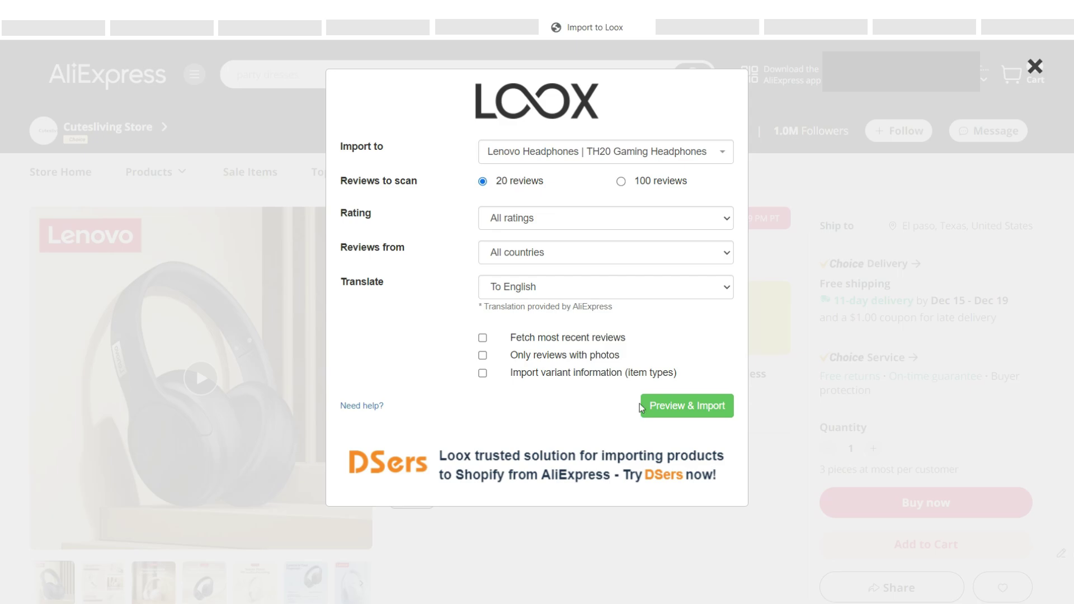
pyautogui.click(673, 408)
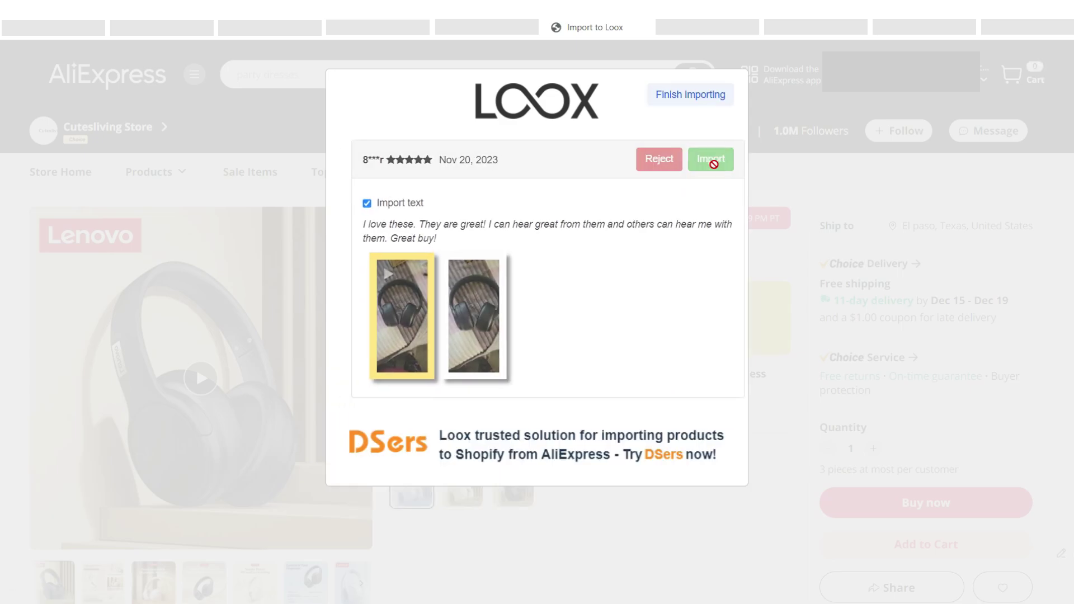
pyautogui.click(713, 162)
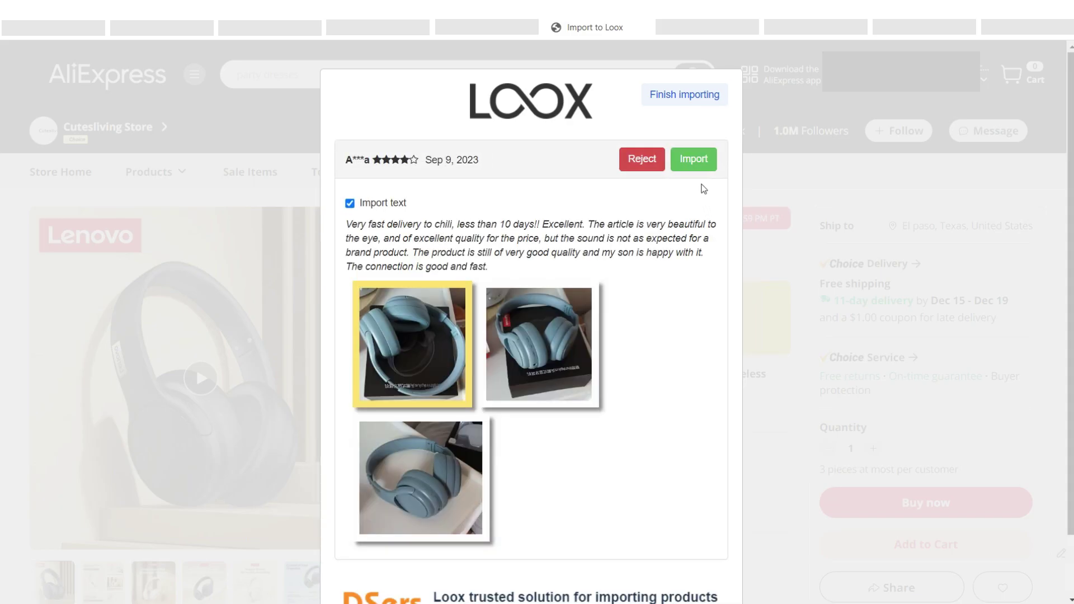
pyautogui.click(702, 163)
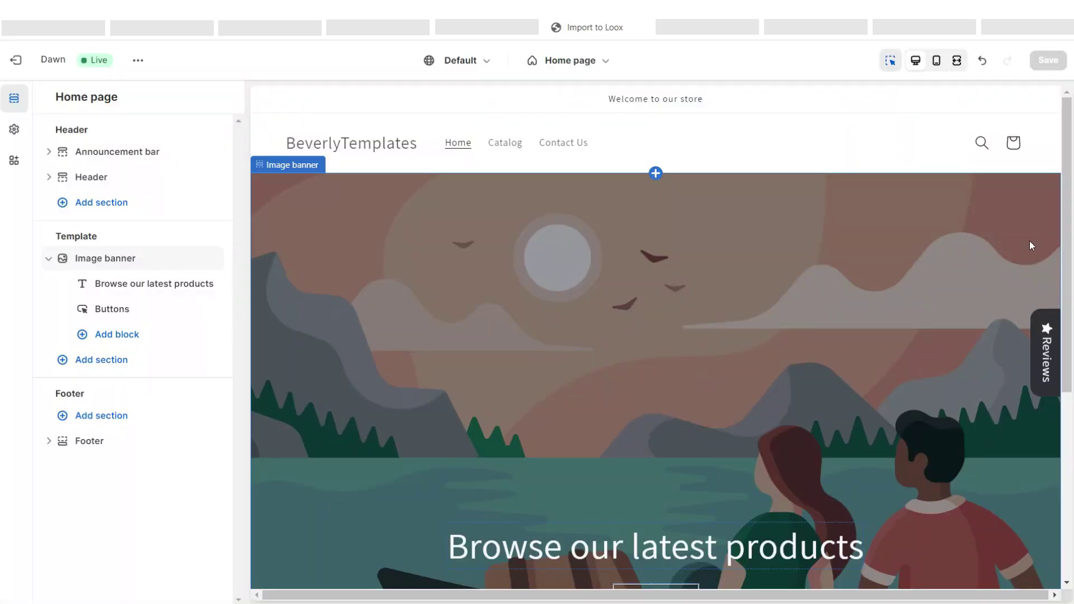
# Step: Add a Featured product section below the home page's image banner showing the Lenovo Headphones | TH20 Gaming Headphones, and save
pyautogui.scroll(-5, 1030, 246)
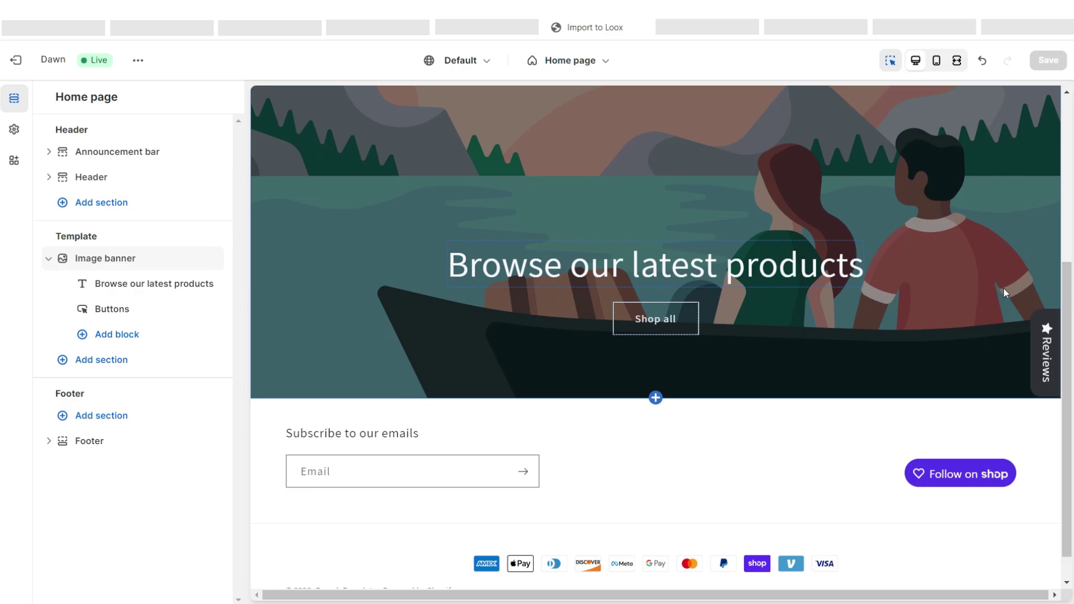
pyautogui.moveTo(674, 388)
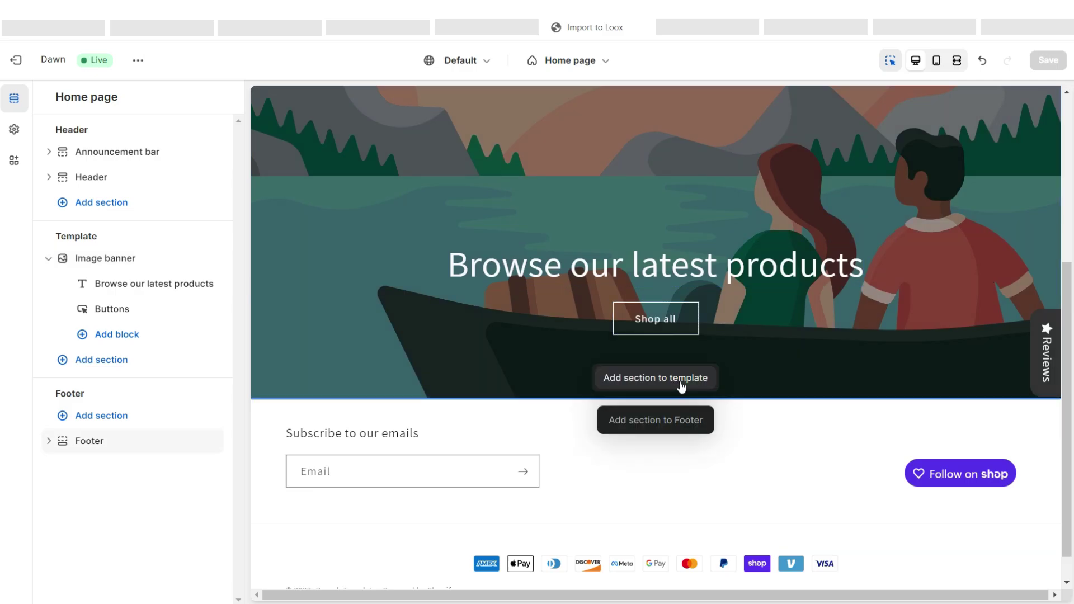
pyautogui.click(681, 378)
pyautogui.press('Escape')
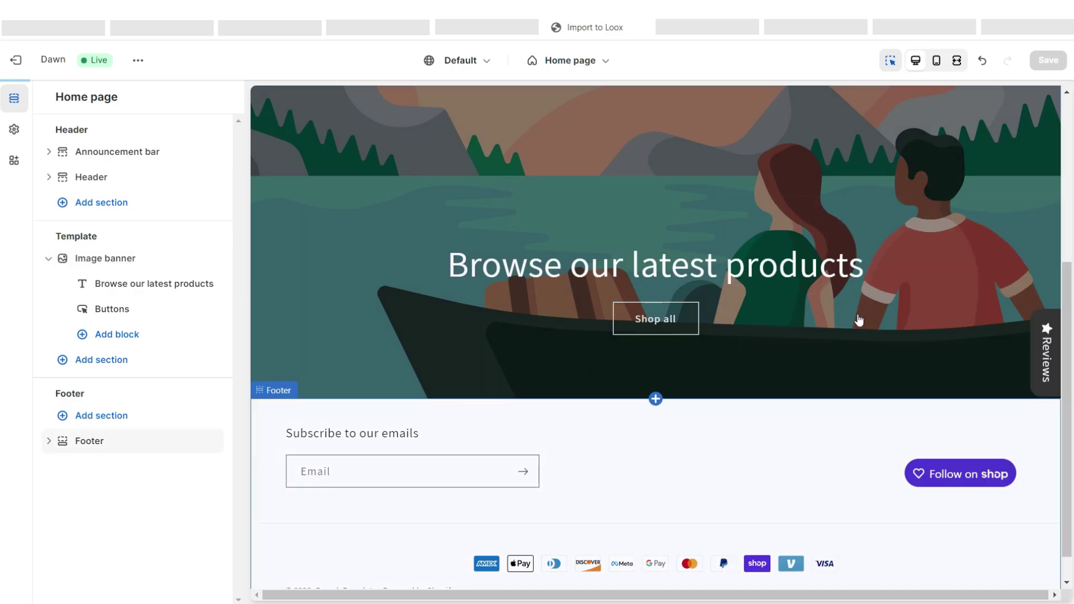
pyautogui.click(137, 160)
pyautogui.click(219, 255)
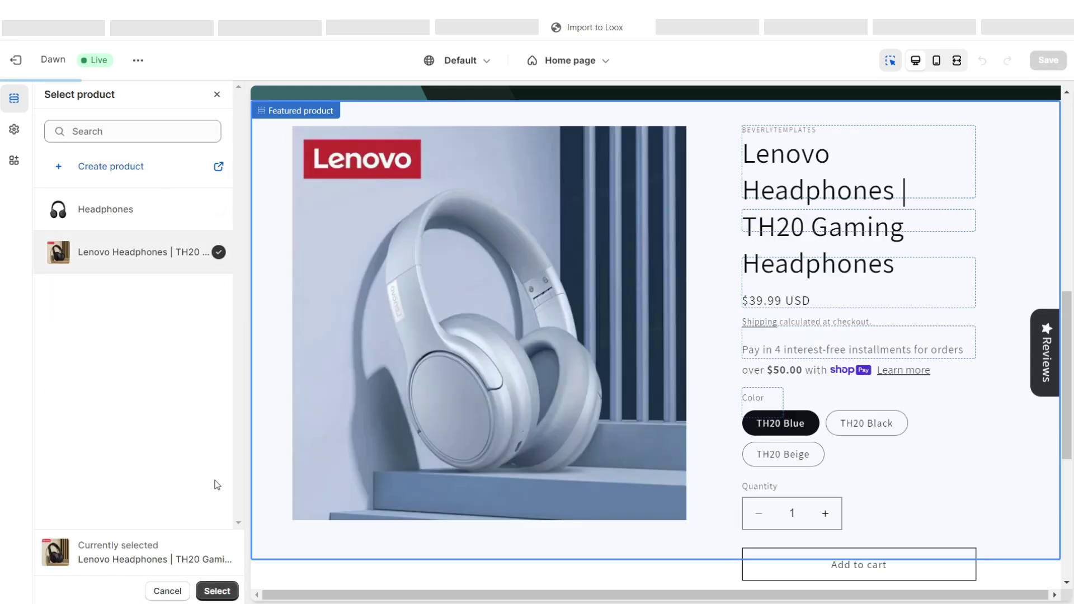
pyautogui.click(217, 591)
pyautogui.click(1048, 60)
# Step: Preview the home page's featured product in the mobile view and in the desktop view
pyautogui.click(938, 61)
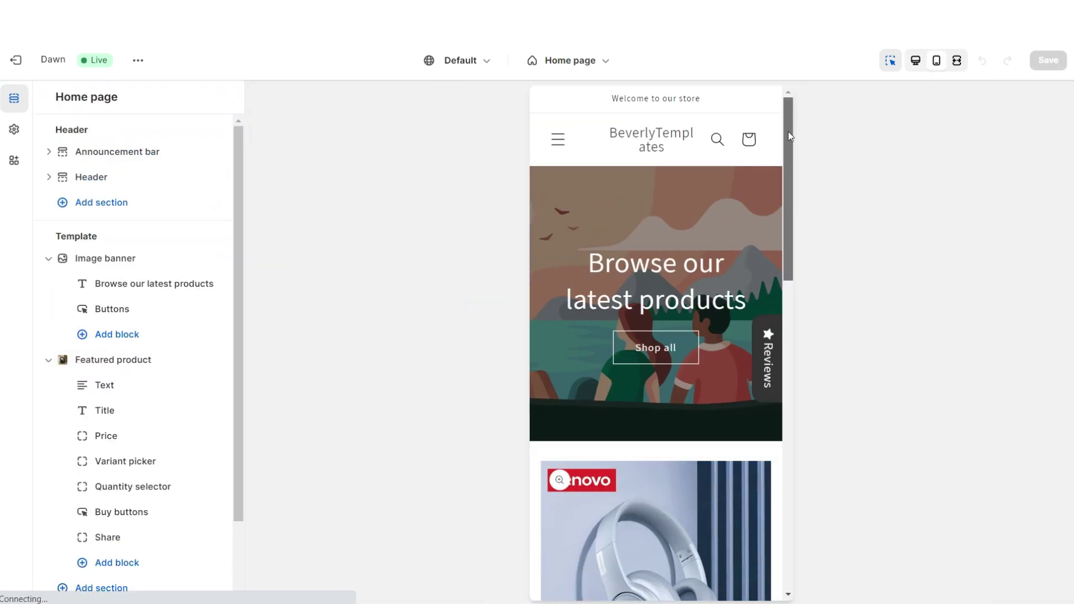
pyautogui.moveTo(788, 132); pyautogui.dragTo(795, 175)
pyautogui.scroll(-3, 809, 252)
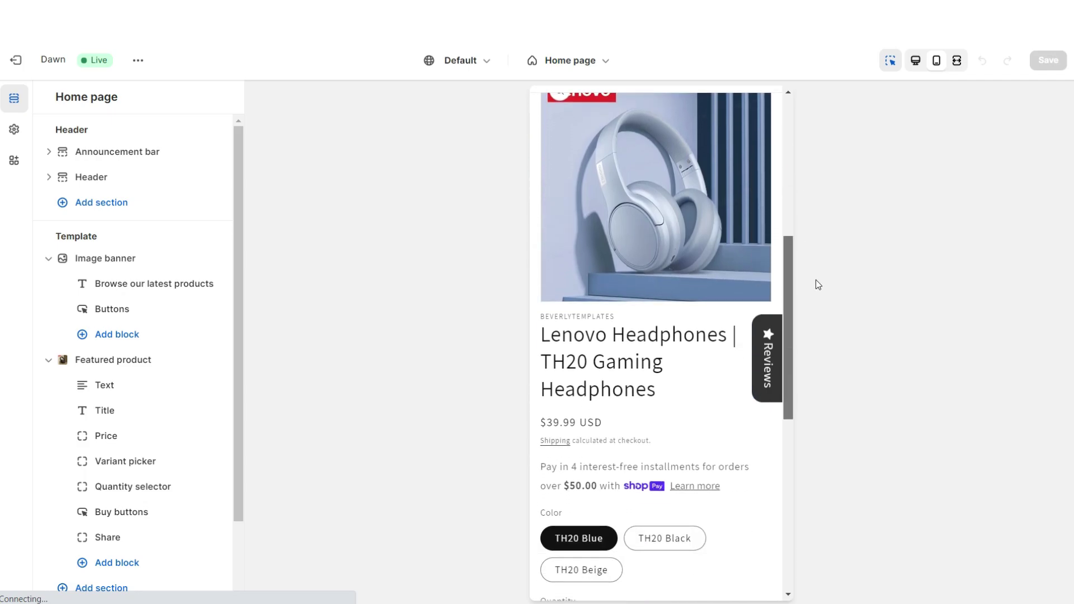
pyautogui.click(916, 60)
pyautogui.scroll(-5, 1069, 284)
pyautogui.scroll(-6, 1068, 284)
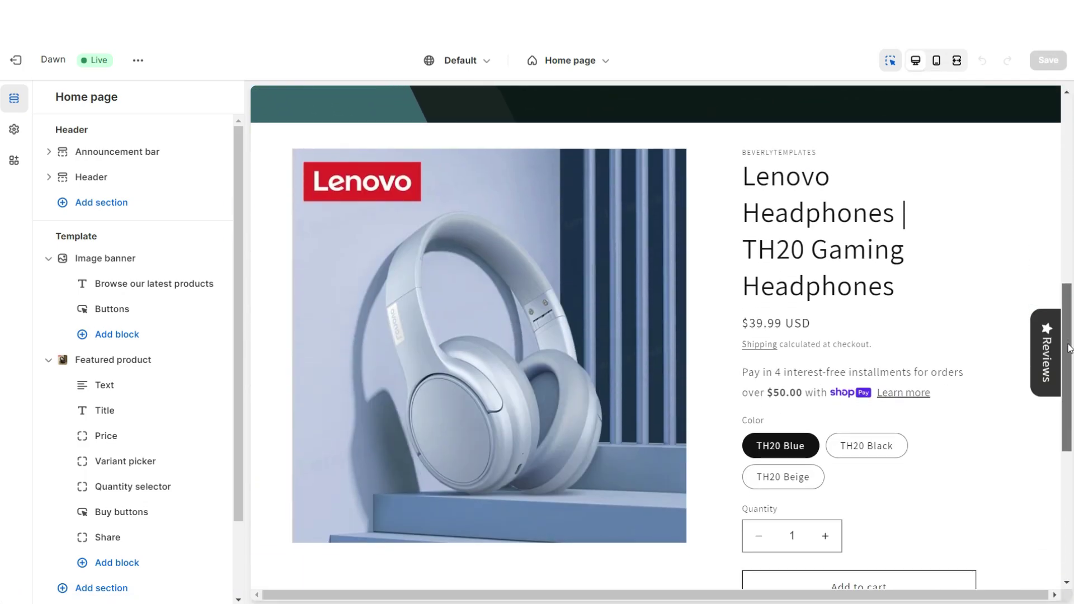
# Step: Open the full details page of the featured Lenovo headphones and look through its images and description
pyautogui.click(1052, 492)
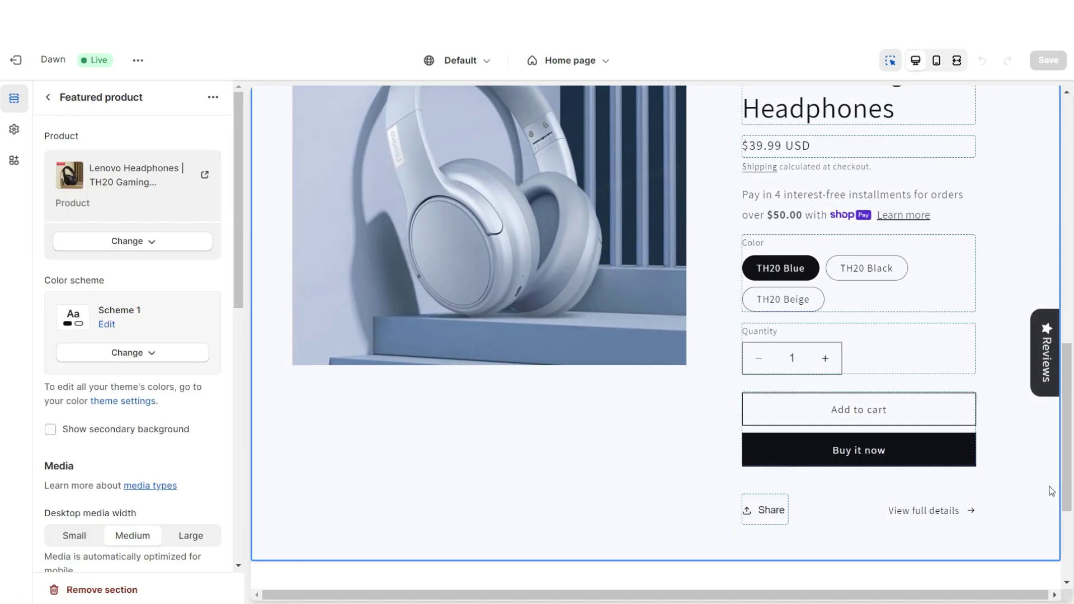
pyautogui.click(944, 514)
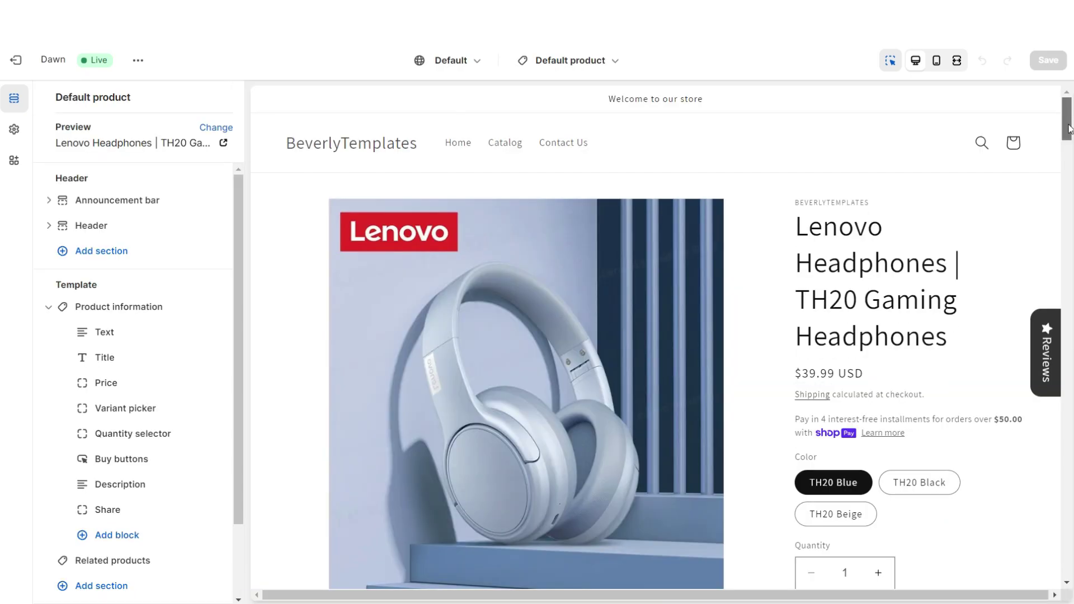
pyautogui.scroll(-10, 1070, 226)
pyautogui.scroll(10, 1070, 227)
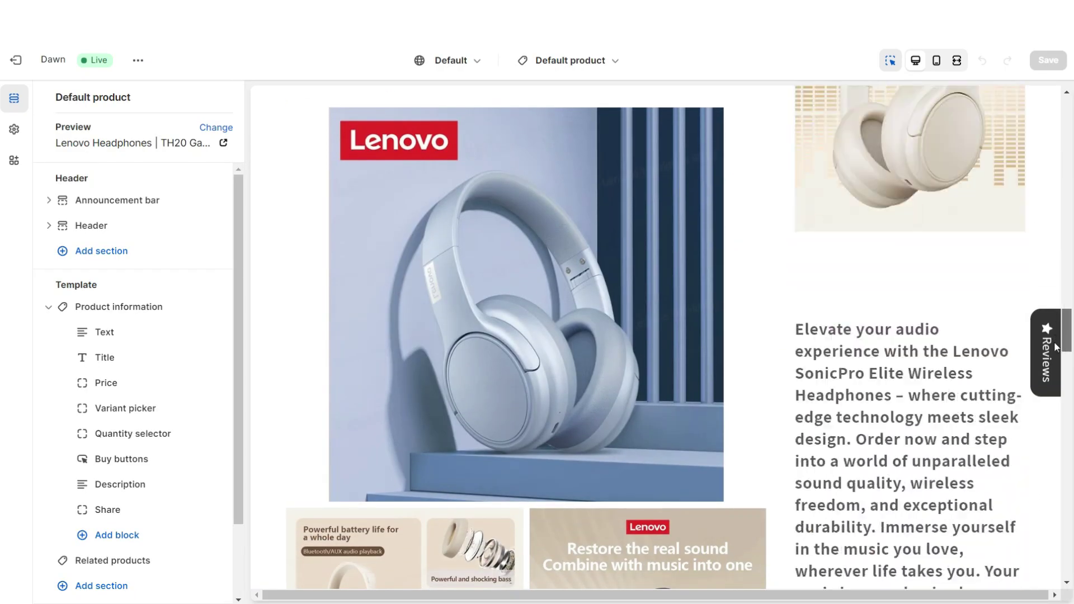
# Step: Add a Loox Trust Badge block directly below the product title in the product information section
pyautogui.click(909, 276)
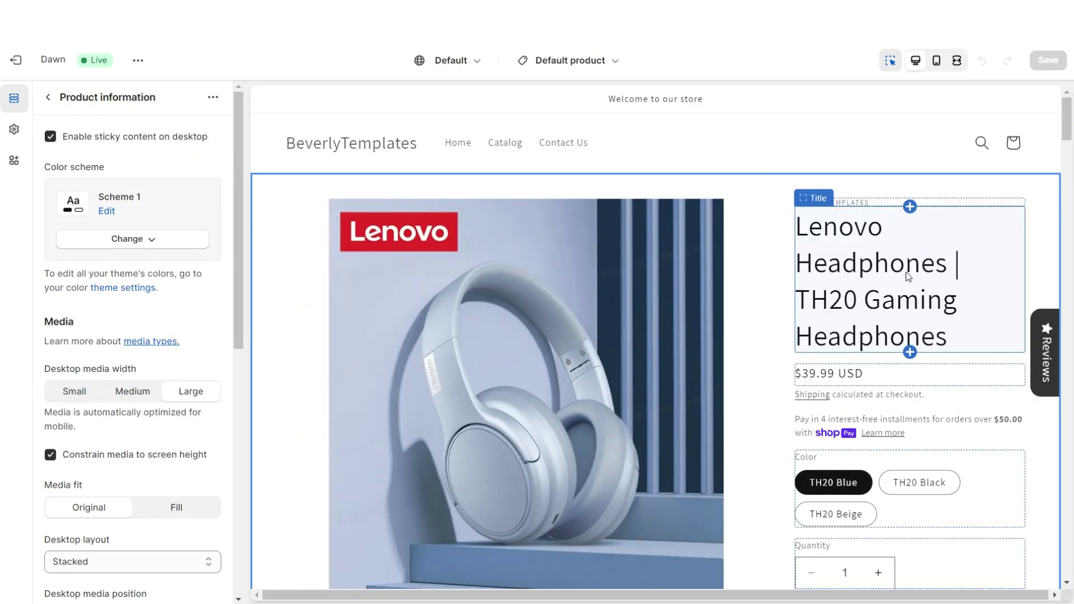
pyautogui.click(910, 354)
pyautogui.scroll(-5, 1001, 254)
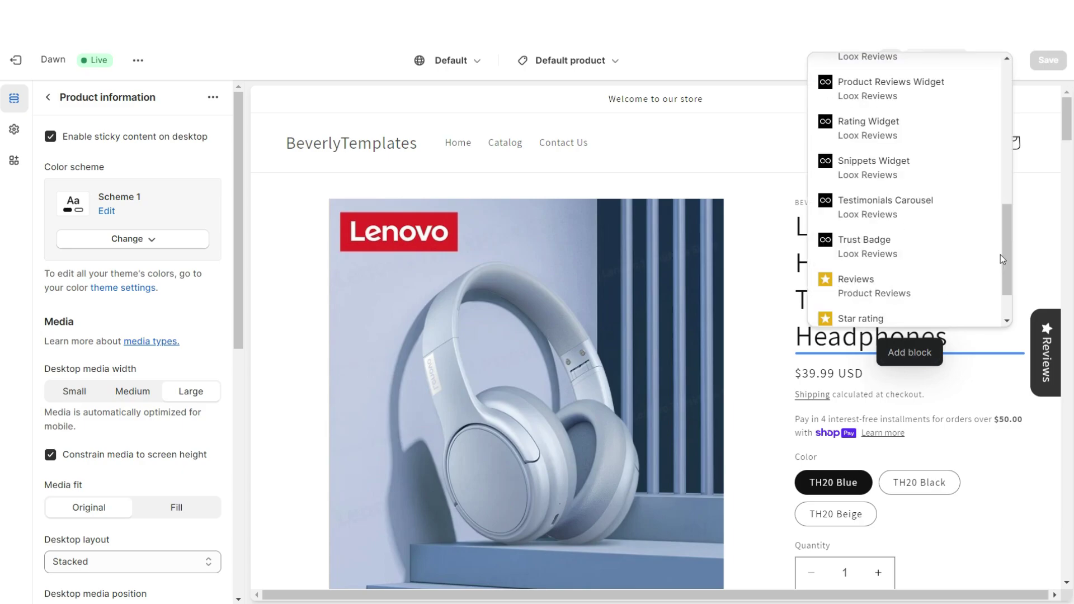
pyautogui.click(875, 246)
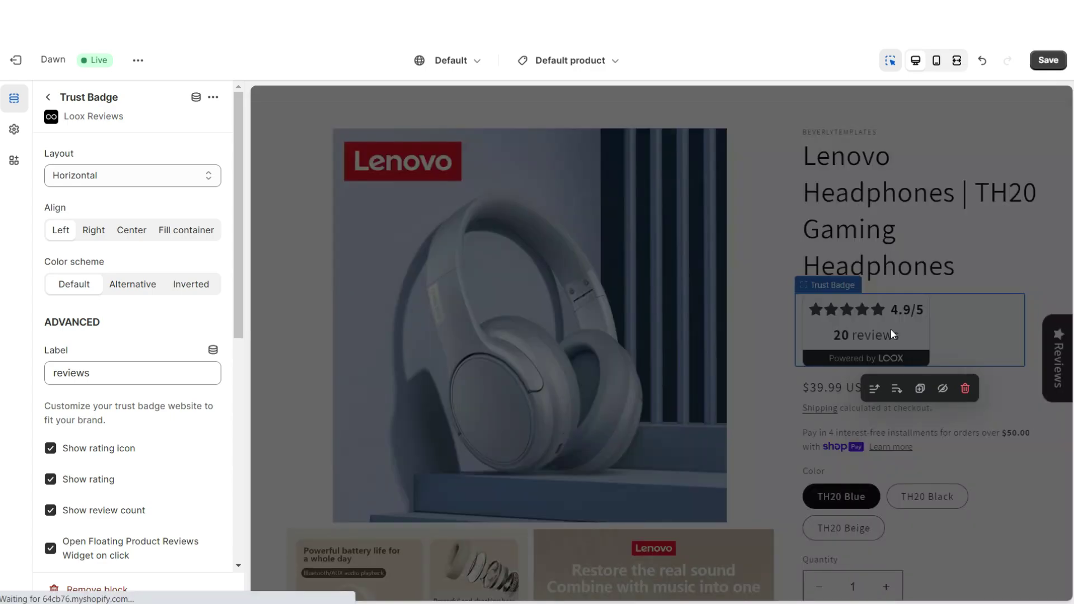
# Step: Open the reviews pop-up from the trust badge below the title, check the imported reviews, and close it
pyautogui.click(891, 330)
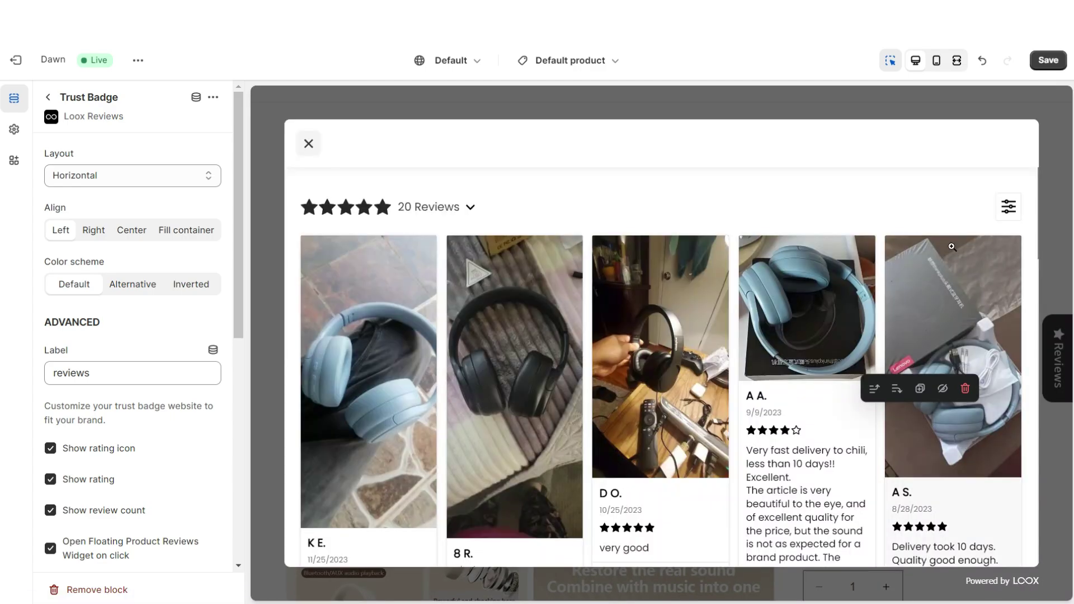
pyautogui.scroll(-2, 1024, 216)
pyautogui.press('Escape')
# Step: Add a Loox Rating Widget section above the footer of the product template and increase its size
pyautogui.scroll(-10, 661, 336)
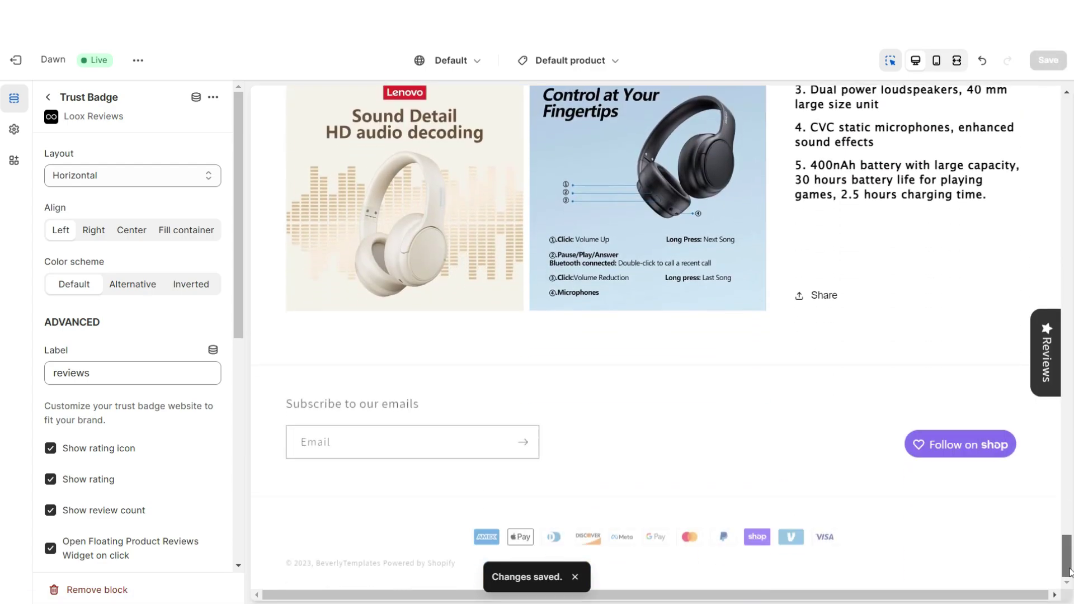
pyautogui.moveTo(668, 350)
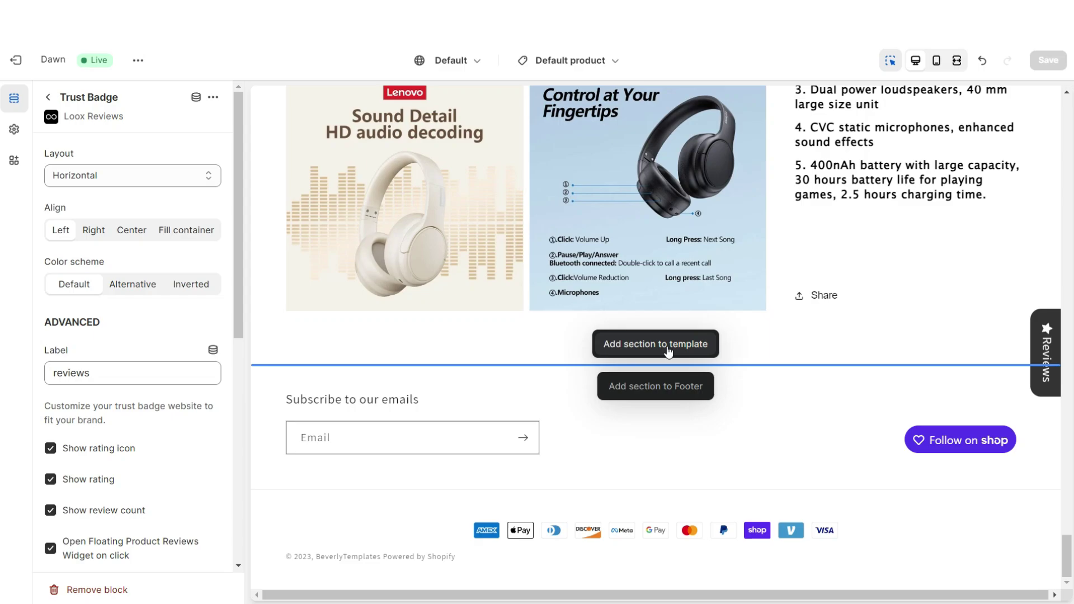
pyautogui.click(667, 345)
pyautogui.click(250, 255)
pyautogui.scroll(-1, 299, 414)
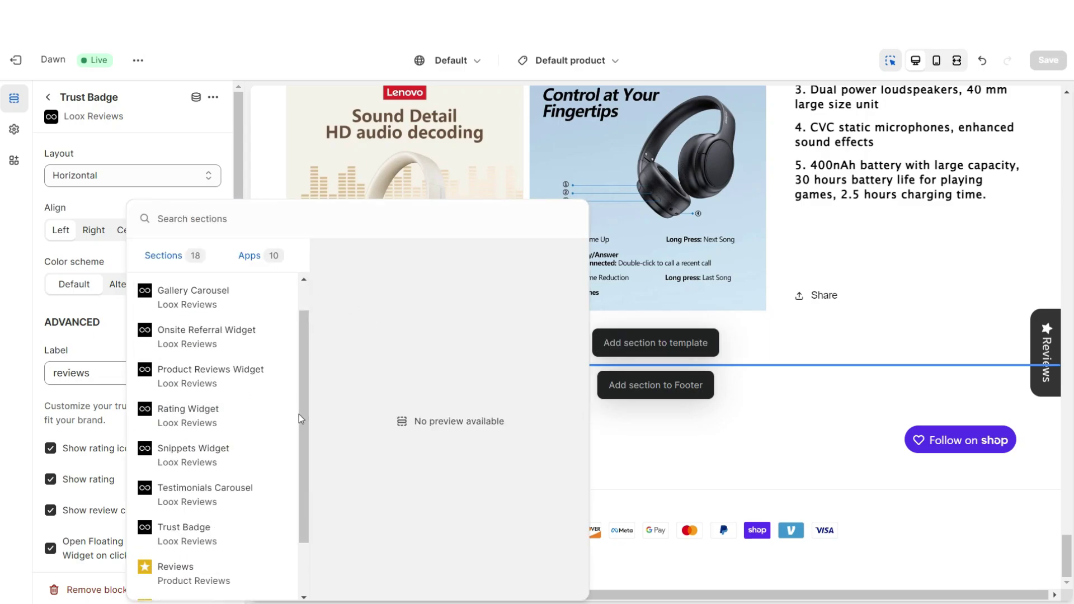
pyautogui.click(283, 416)
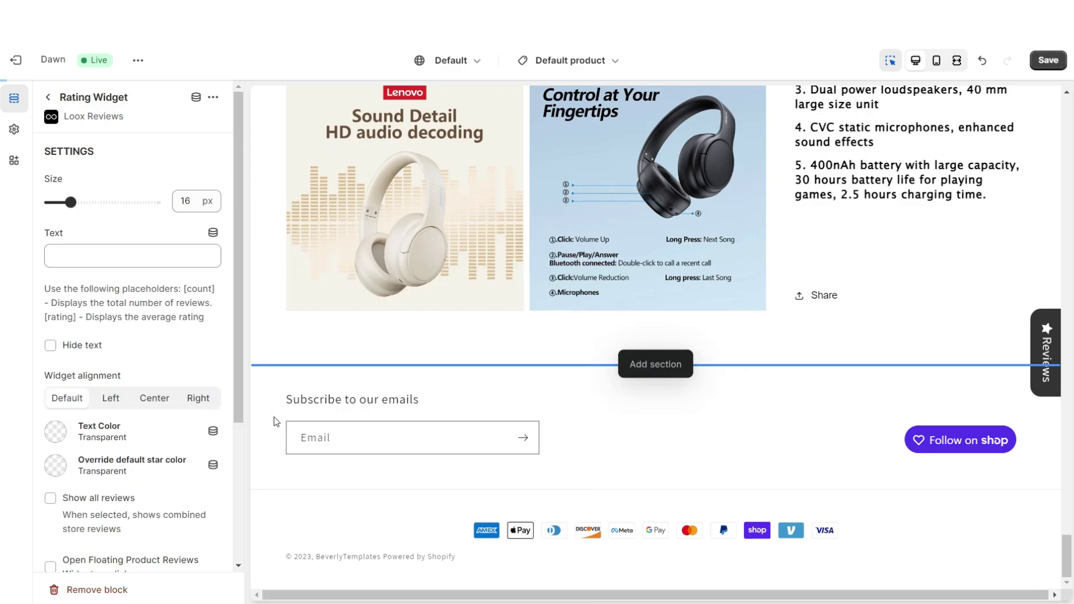
pyautogui.click(86, 203)
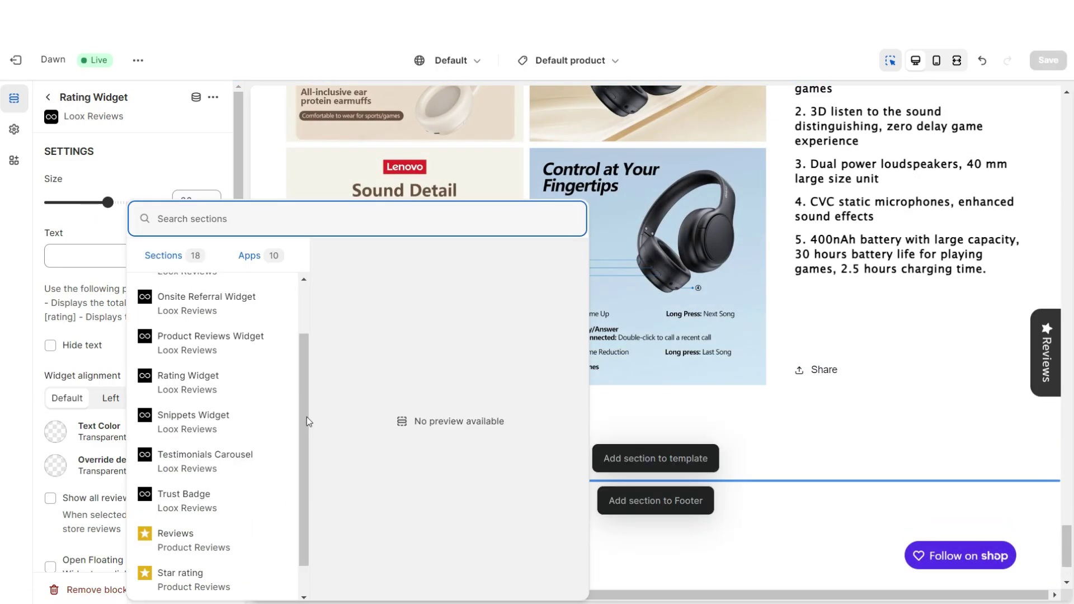
# Step: Add a Loox Snippets Widget section beneath the rating widget and enlarge its font size
pyautogui.click(242, 421)
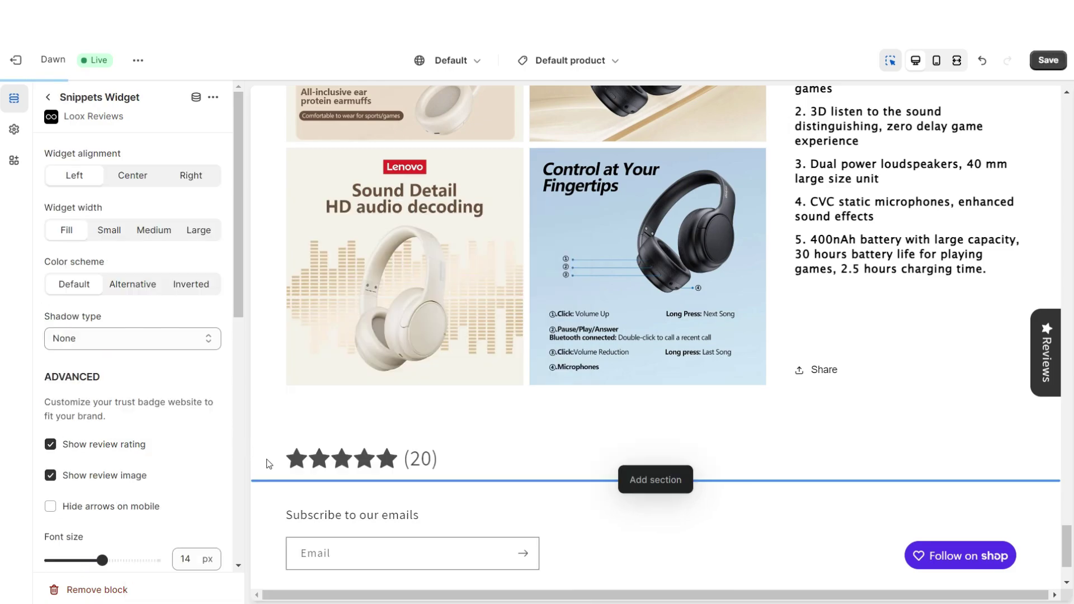
pyautogui.scroll(-3, 103, 418)
pyautogui.moveTo(102, 419); pyautogui.dragTo(222, 390)
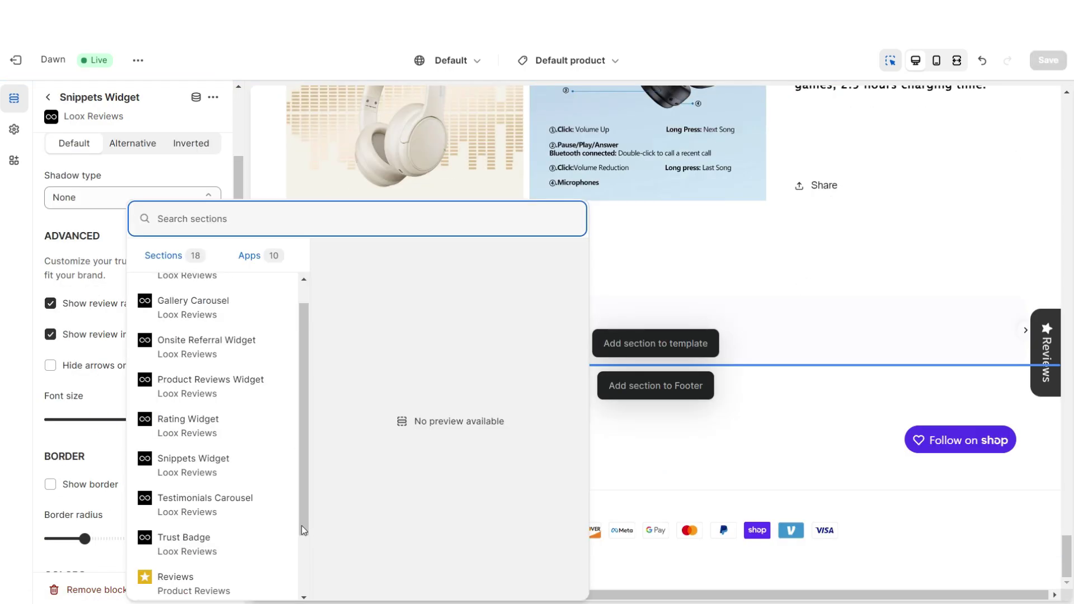
# Step: Add a Loox Trust Badge section below the snippets, align it to fill the container, and check the page in mobile view
pyautogui.click(251, 542)
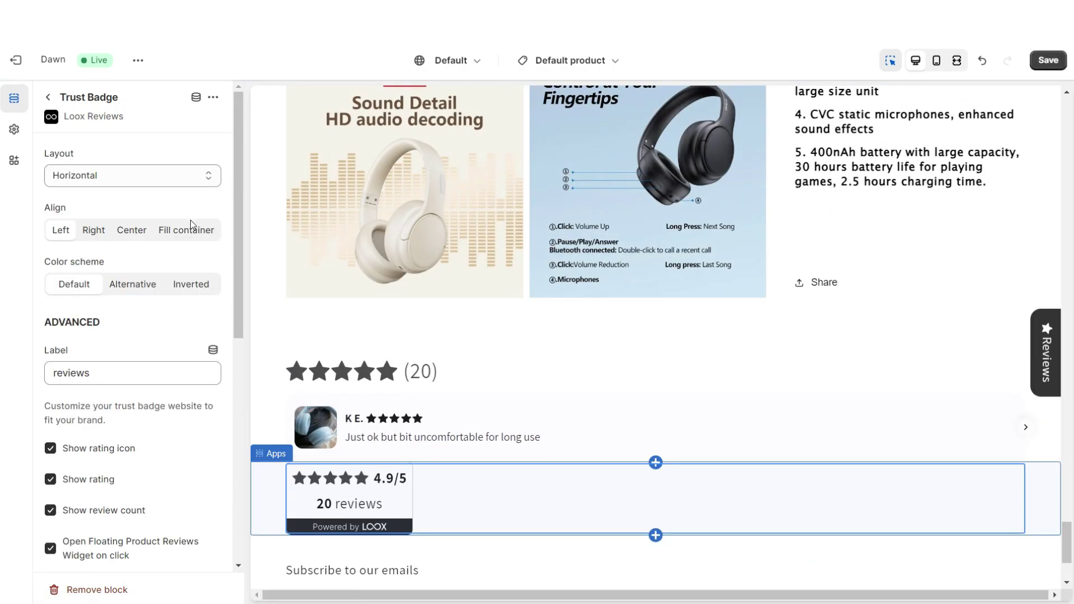
pyautogui.click(190, 228)
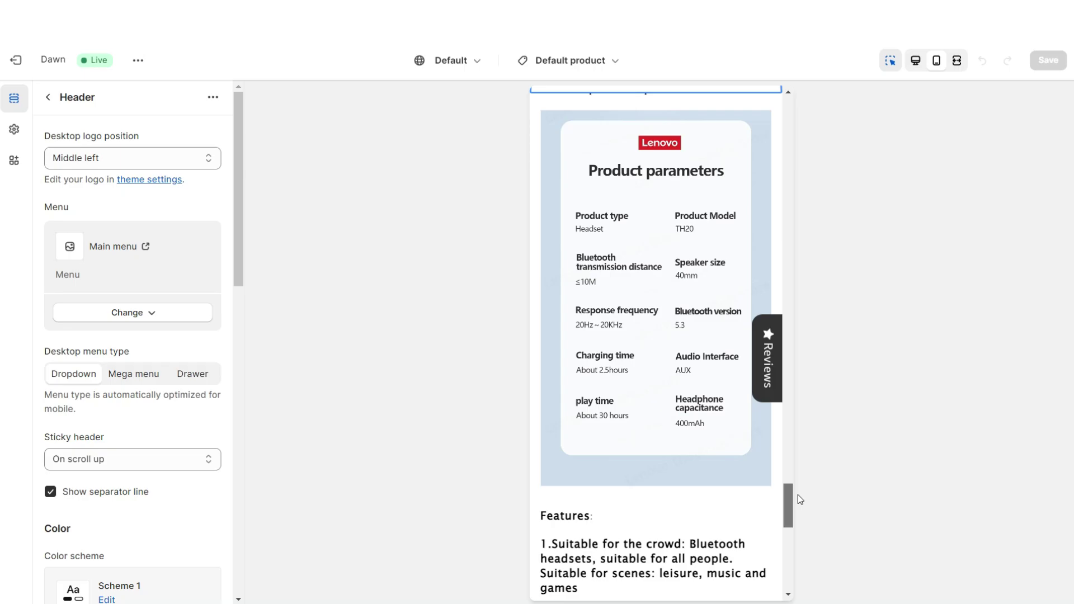
pyautogui.moveTo(798, 494); pyautogui.dragTo(804, 538)
pyautogui.click(768, 380)
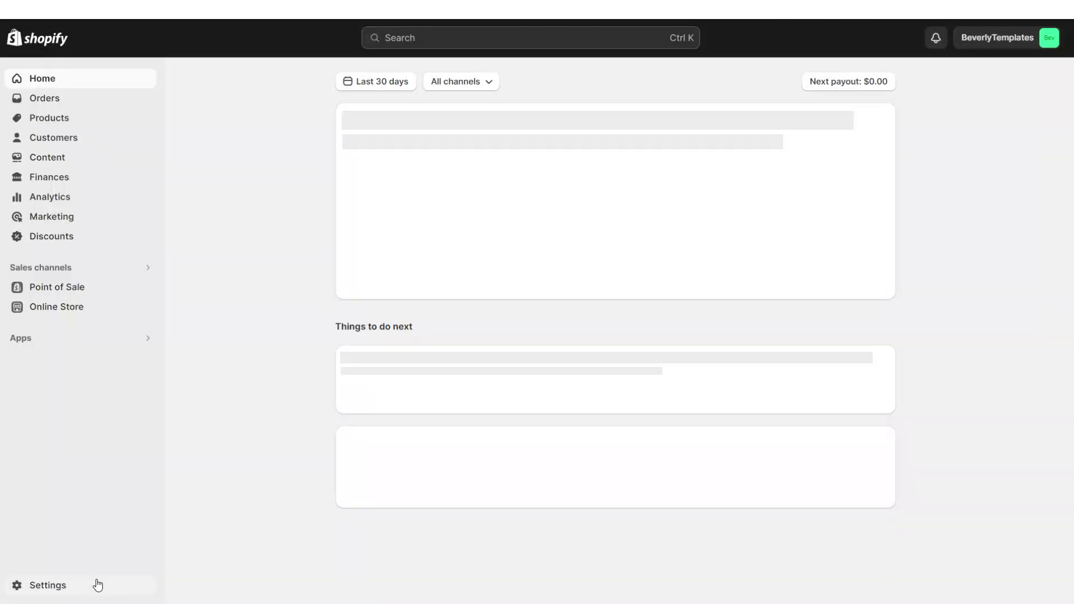
# Step: Open the store's policy settings and review the return and refund, privacy and shipping policies
pyautogui.click(98, 586)
pyautogui.click(286, 533)
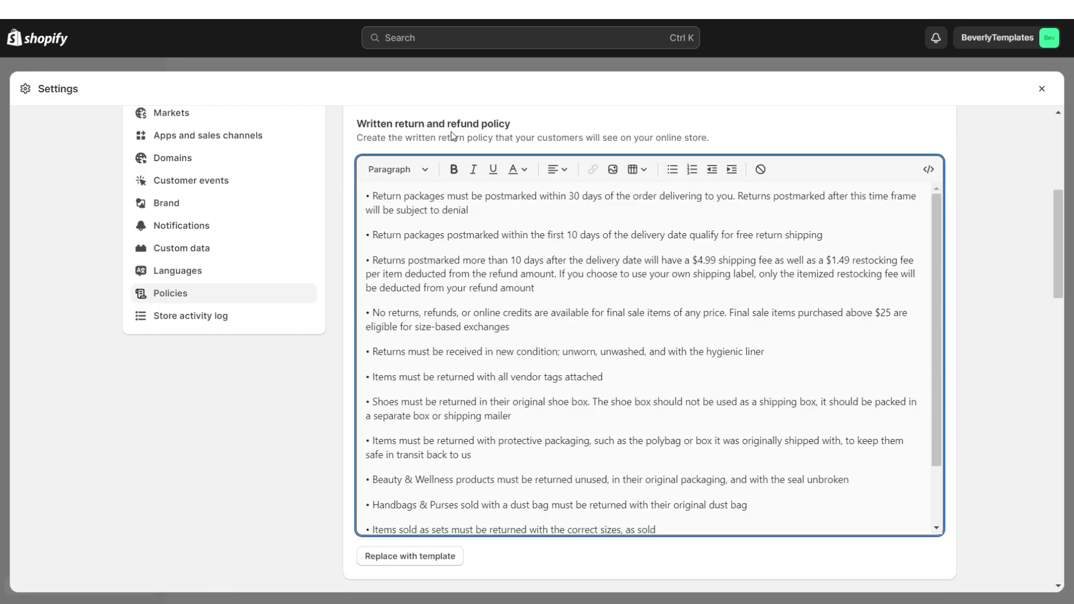
pyautogui.scroll(-10, 425, 191)
pyautogui.scroll(-8, 394, 243)
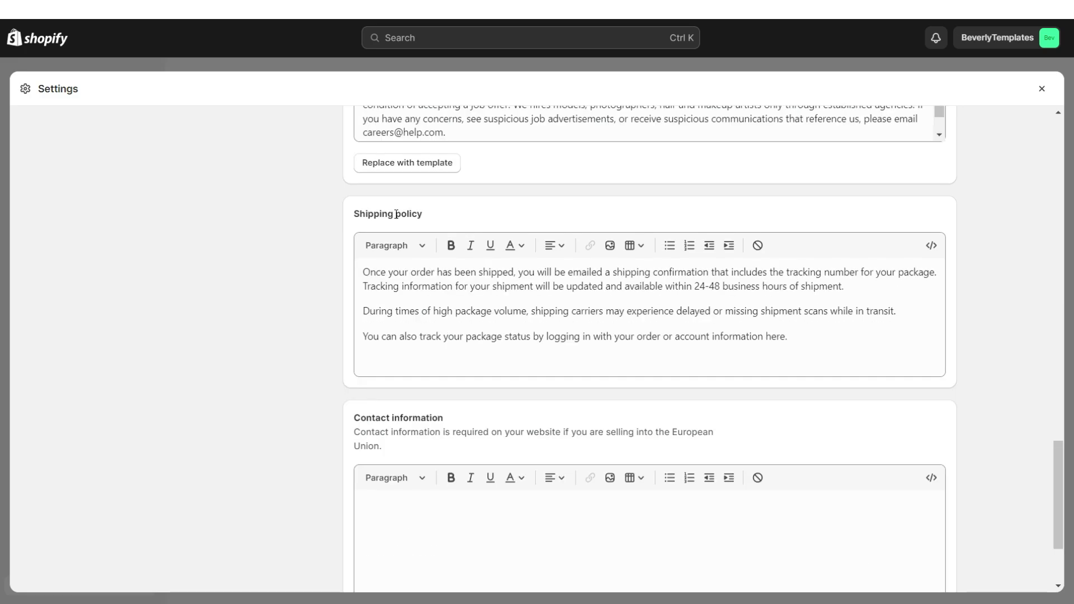
pyautogui.scroll(10, 394, 211)
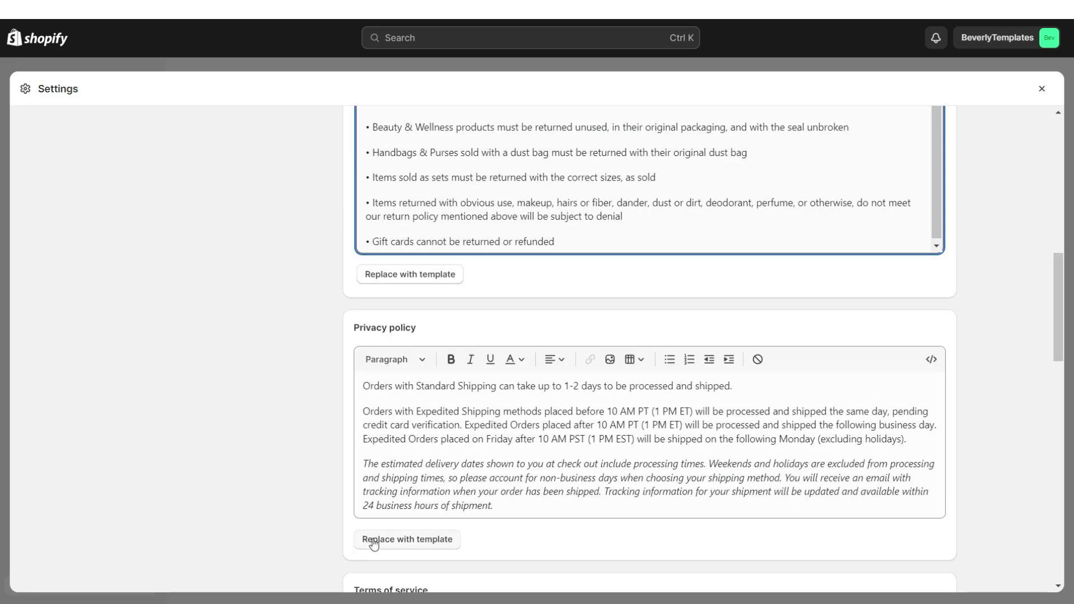
pyautogui.press('Escape')
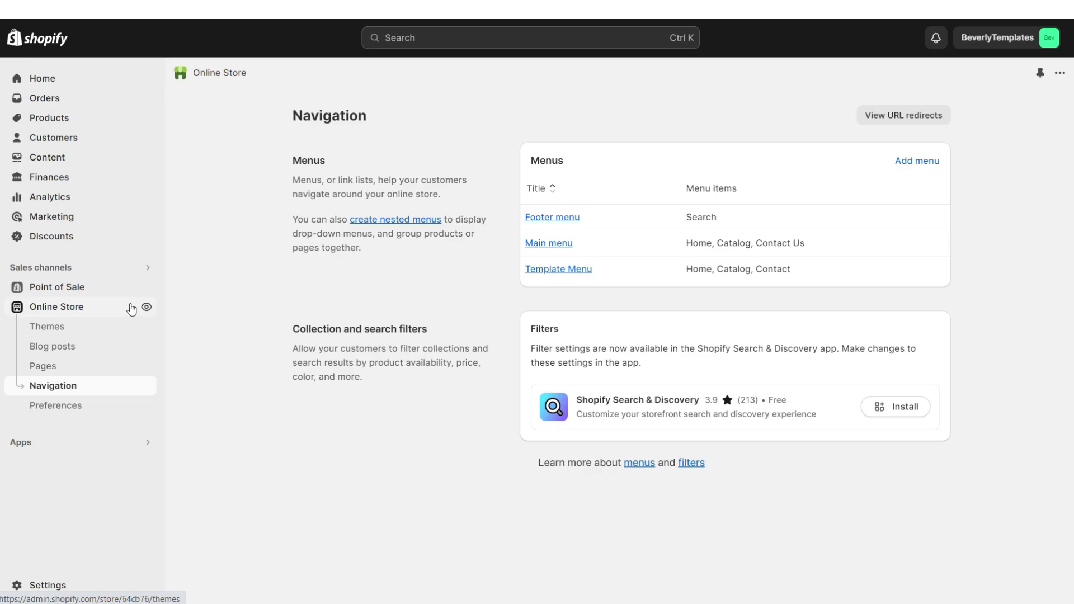
# Step: Add Refund Policy, Privacy Policy, Shipping Policy and Terms of Service links to the footer menu and save it
pyautogui.click(531, 223)
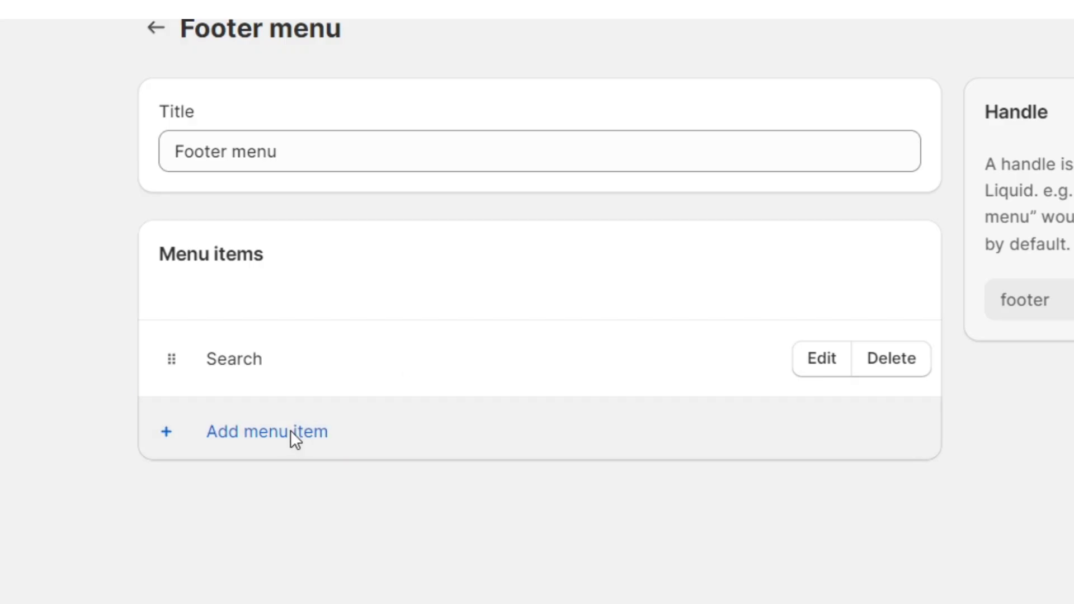
pyautogui.click(378, 332)
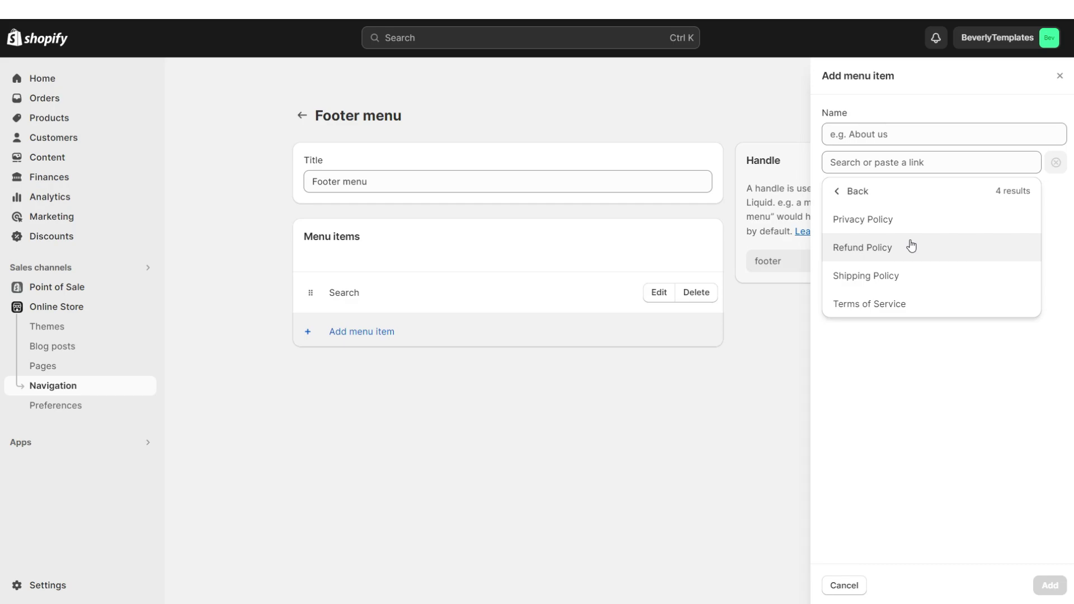
pyautogui.click(911, 246)
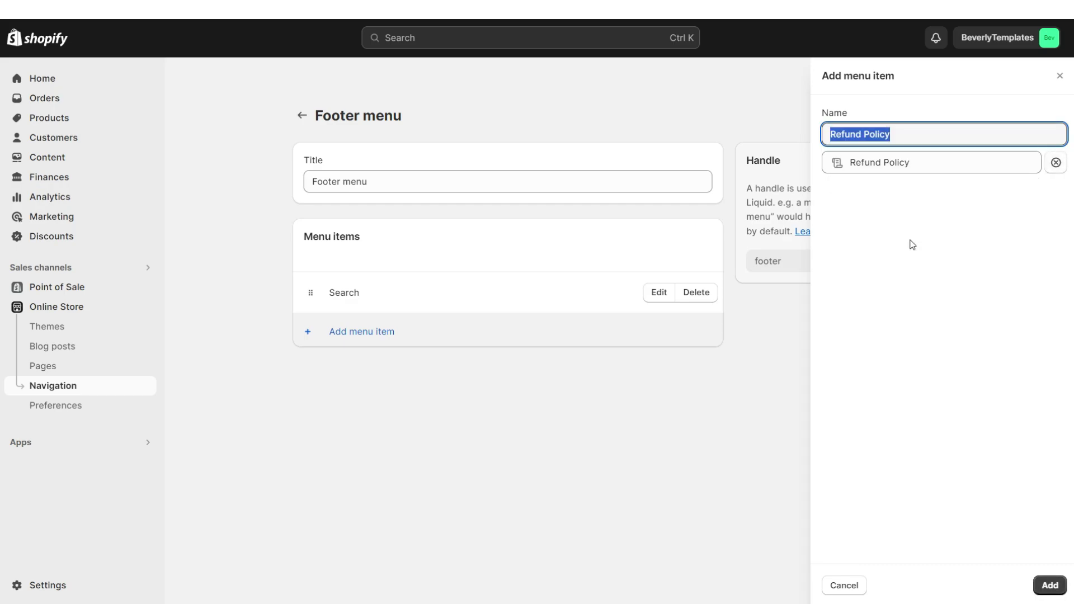
pyautogui.click(1050, 586)
pyautogui.click(1050, 585)
pyautogui.click(1050, 585)
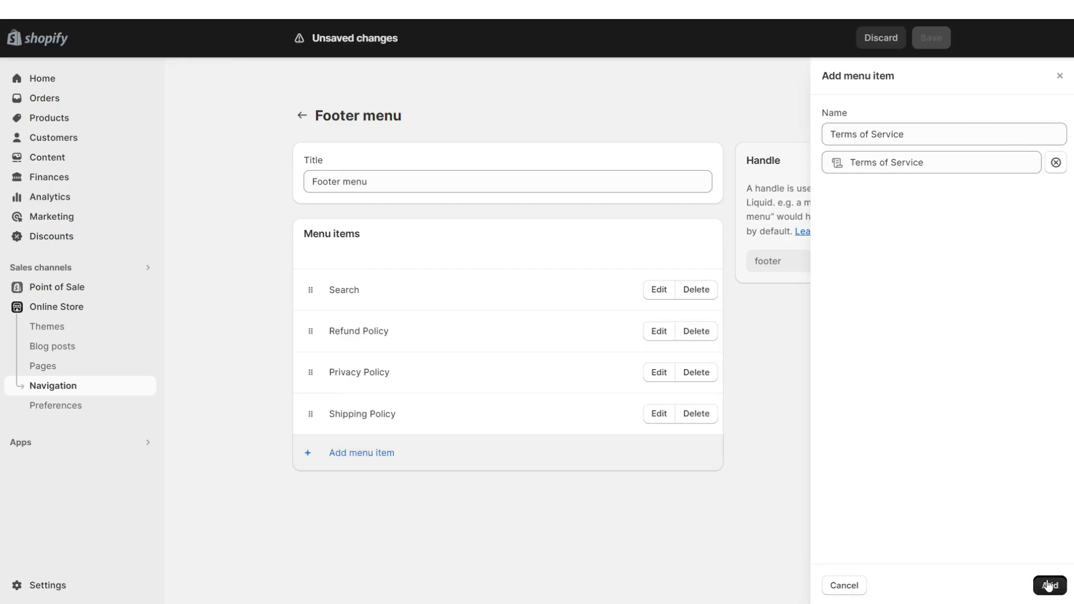
pyautogui.click(1050, 585)
pyautogui.click(919, 546)
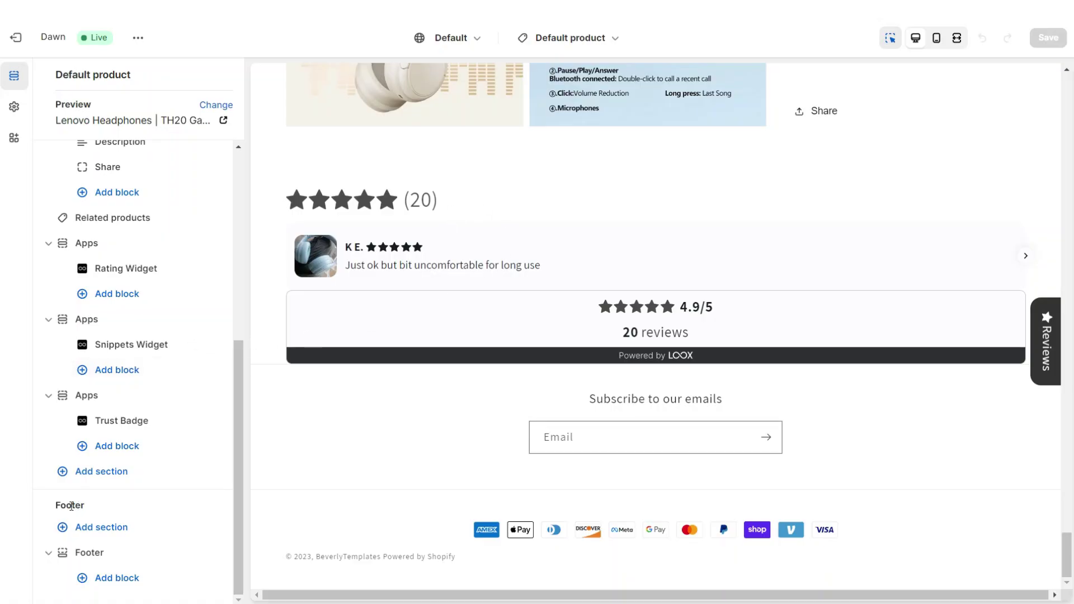
# Step: Add a Menu block to the product template's footer, remove its "Quick links" heading, and check the Refund Policy link in mobile view
pyautogui.click(80, 579)
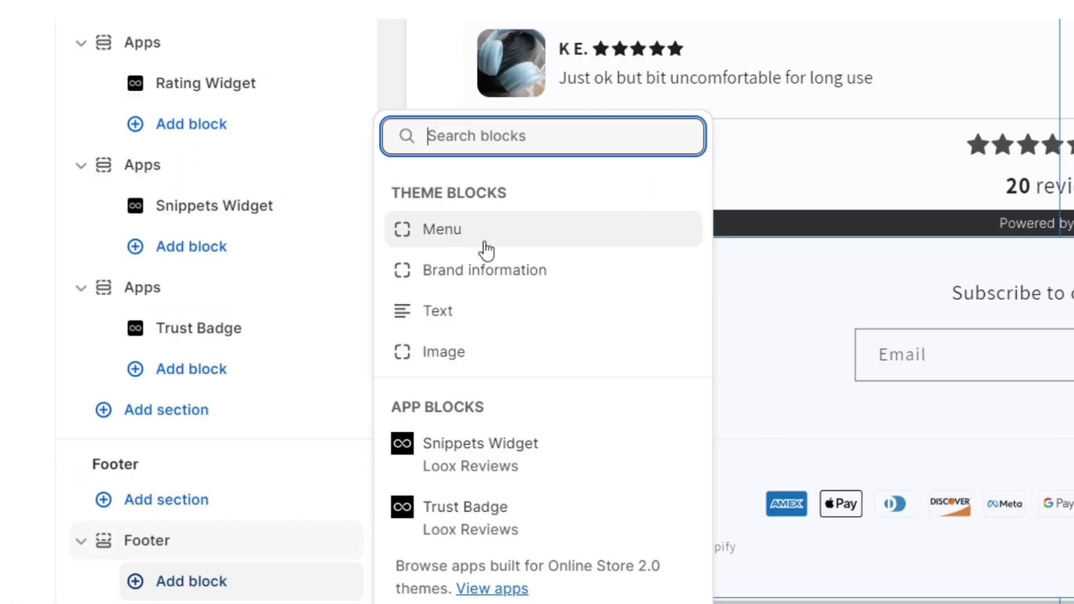
pyautogui.click(486, 245)
pyautogui.moveTo(53, 171); pyautogui.dragTo(102, 176)
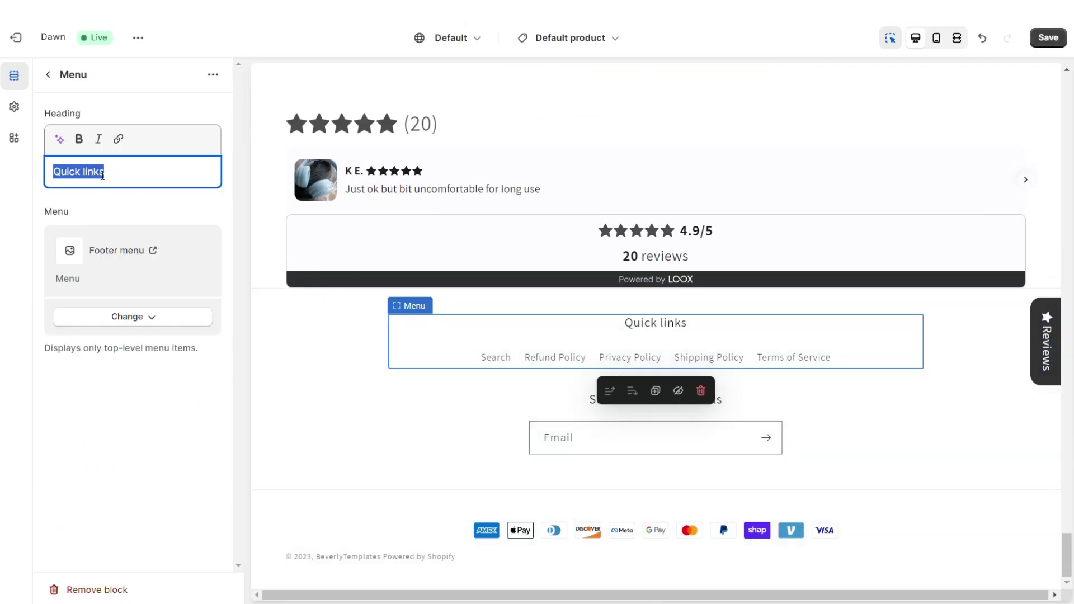
pyautogui.press('BackSpace')
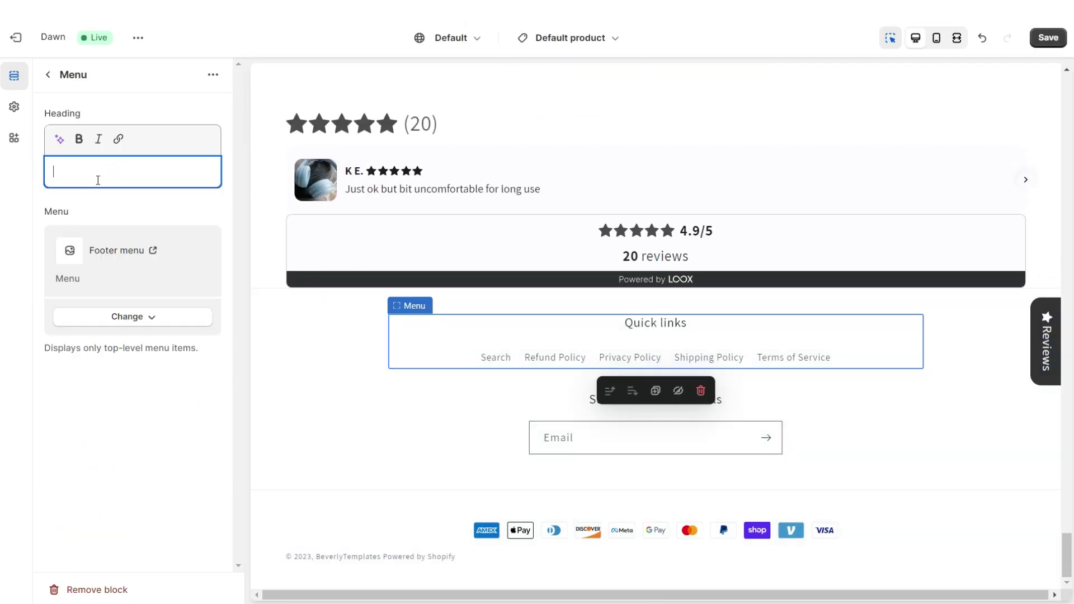
pyautogui.hotkey('ctrl', 'shift', 'm')
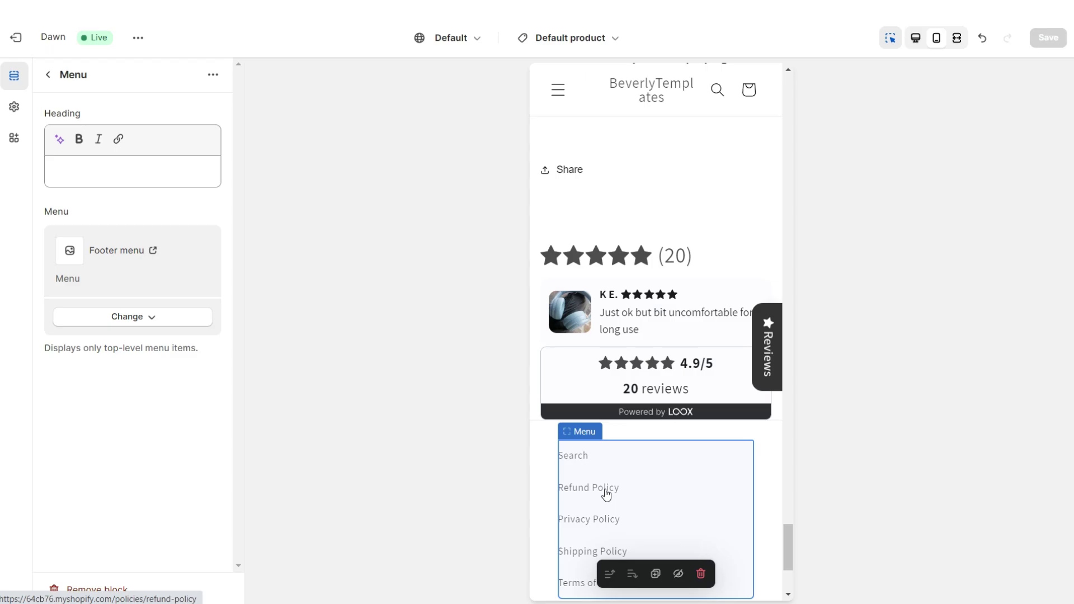
pyautogui.click(606, 494)
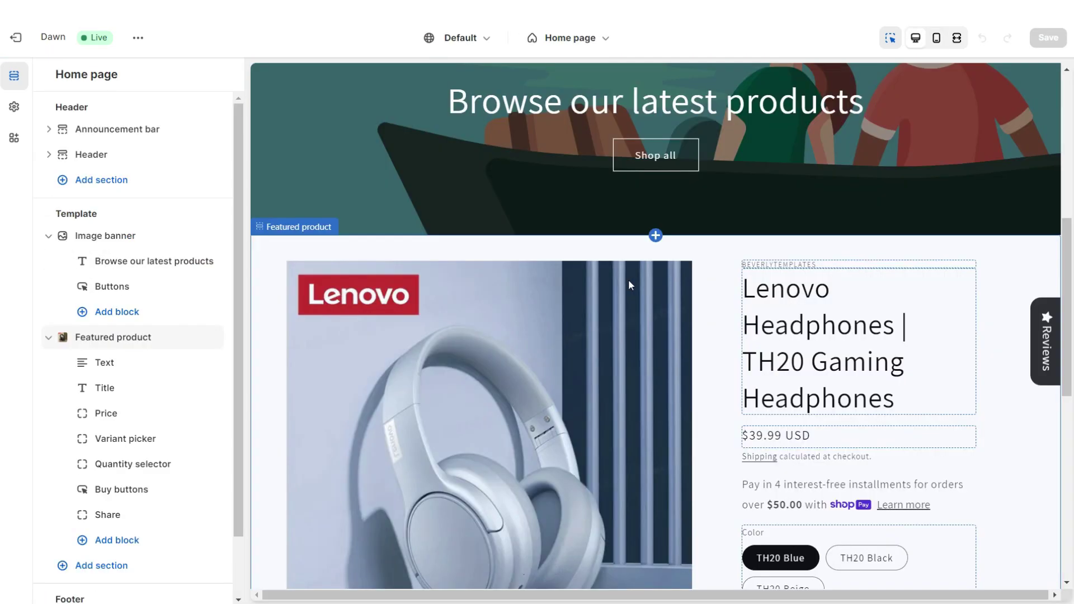
# Step: Replace the main menu's Catalog item with a link to the Lenovo TH20 headphones product and test it on the storefront
pyautogui.scroll(8, 629, 283)
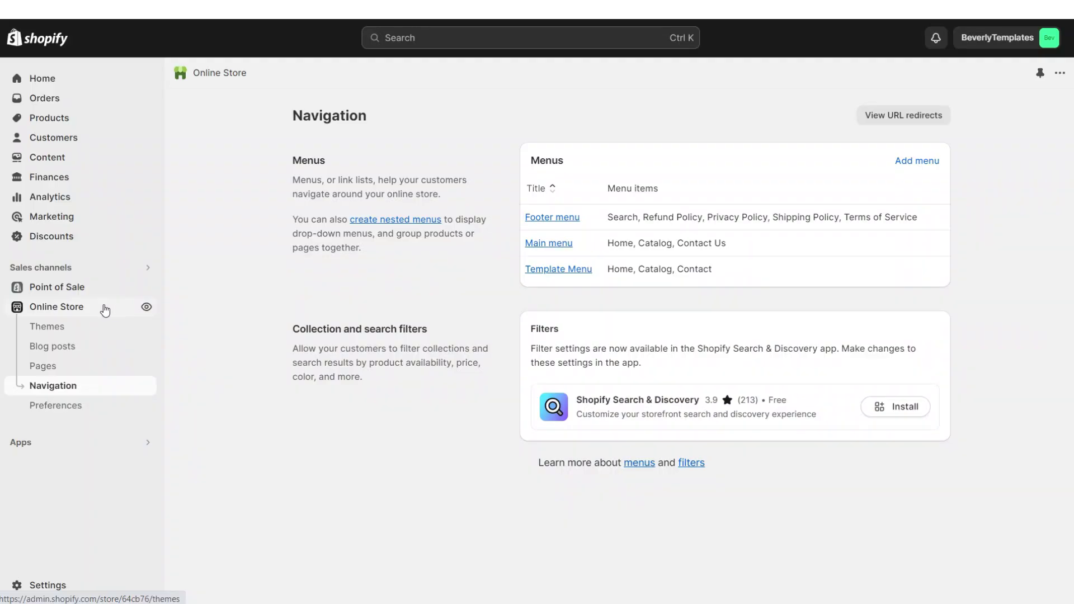
pyautogui.click(537, 245)
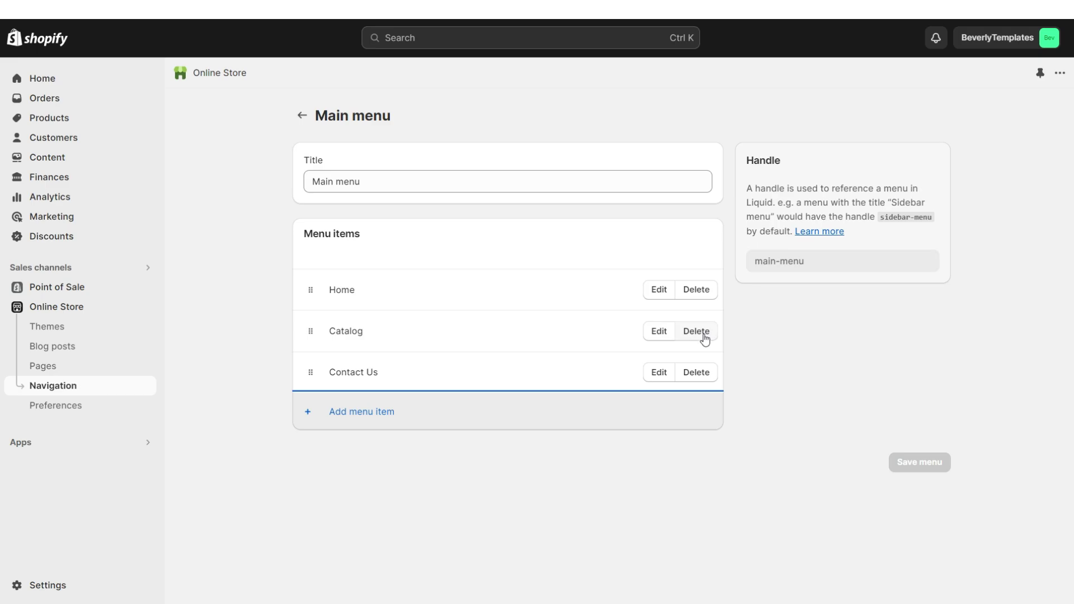
pyautogui.click(703, 334)
pyautogui.click(398, 372)
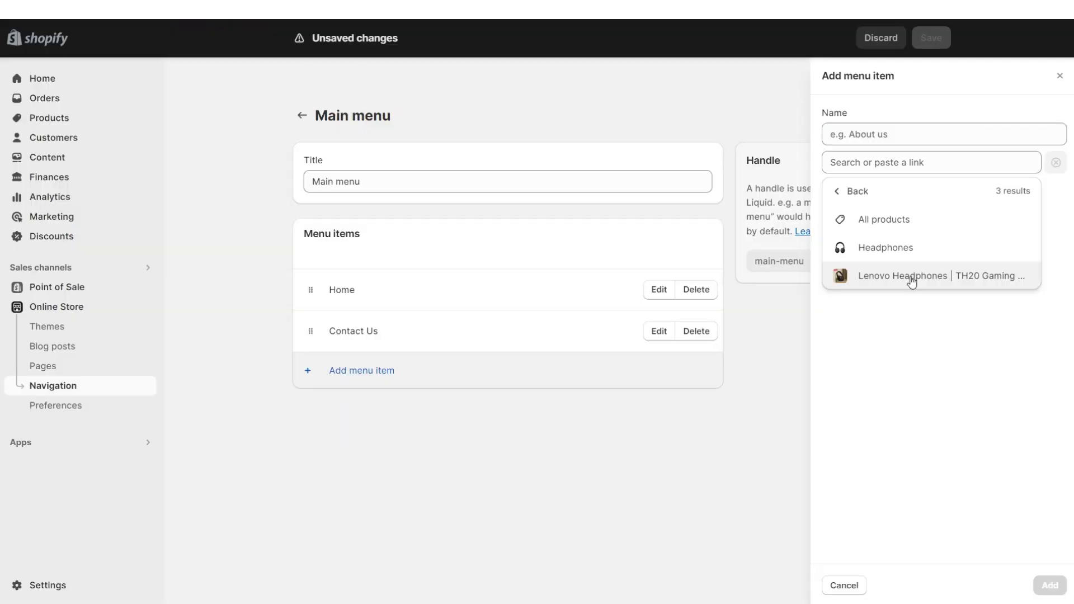
pyautogui.click(912, 281)
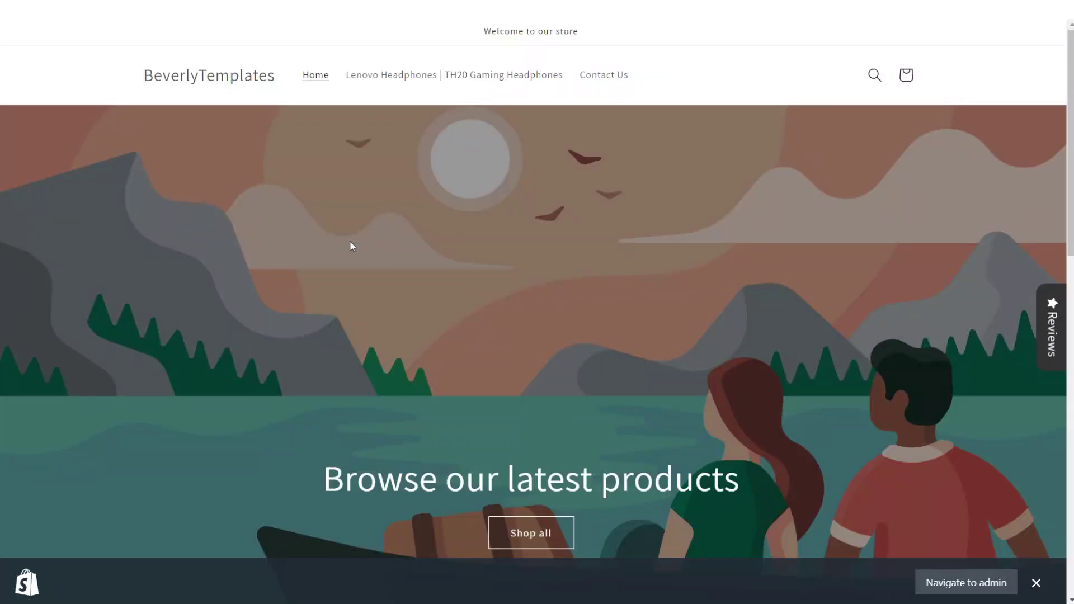
pyautogui.click(473, 78)
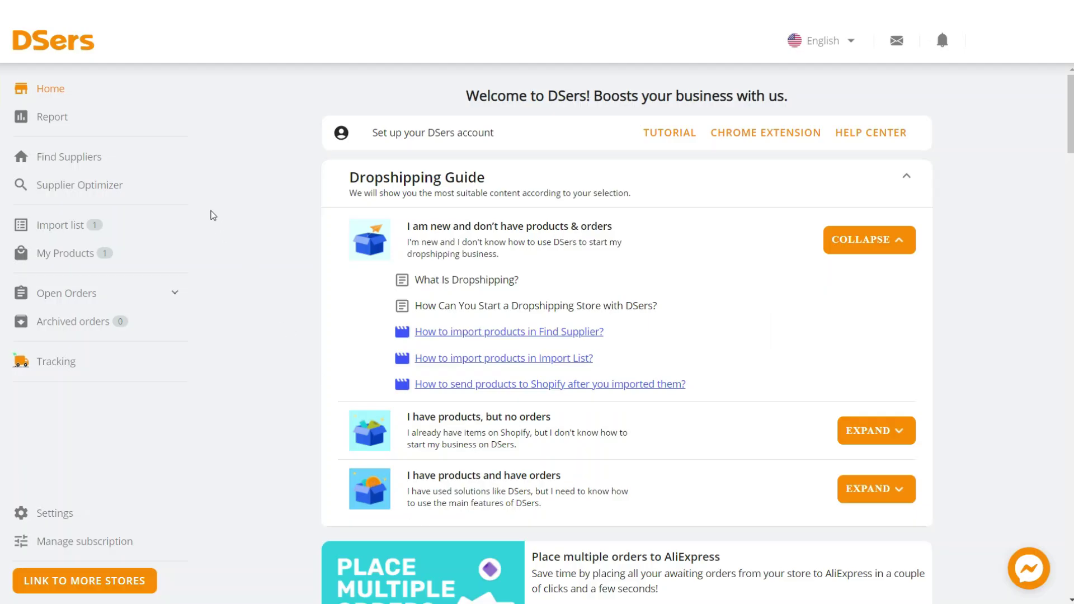
# Step: Switch to DSers and look at the open orders area
pyautogui.click(96, 296)
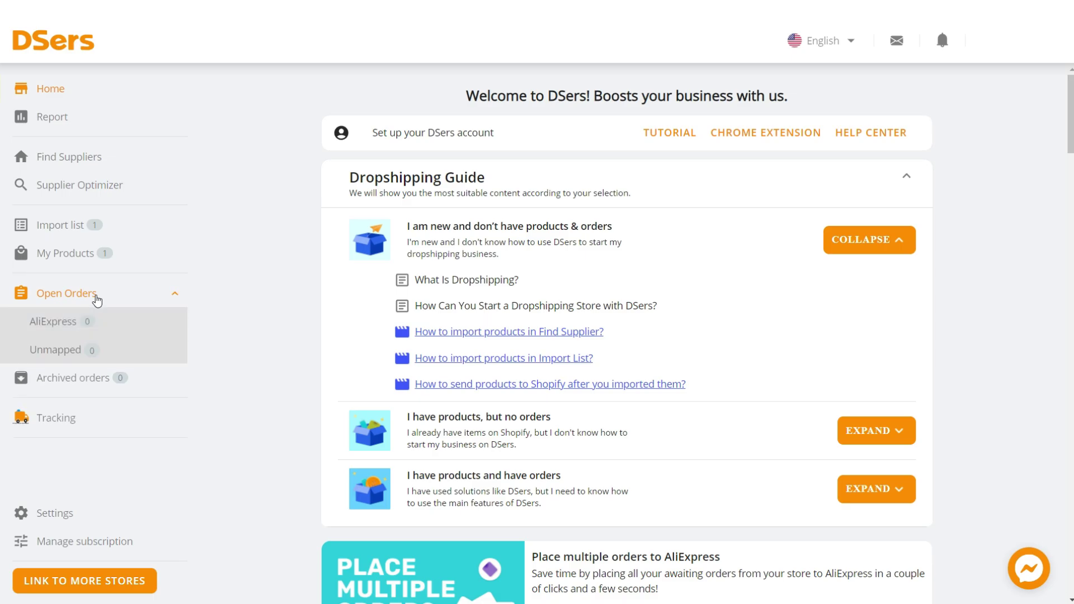
pyautogui.click(539, 268)
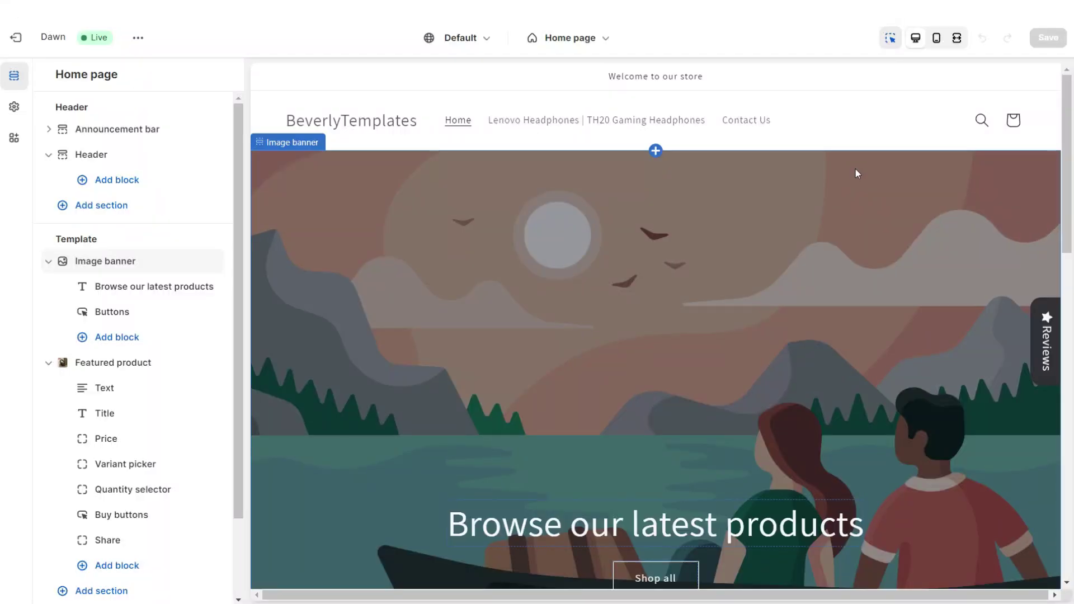
# Step: Set the home page header's desktop logo position to Middle center and its desktop menu type to Drawer
pyautogui.click(860, 123)
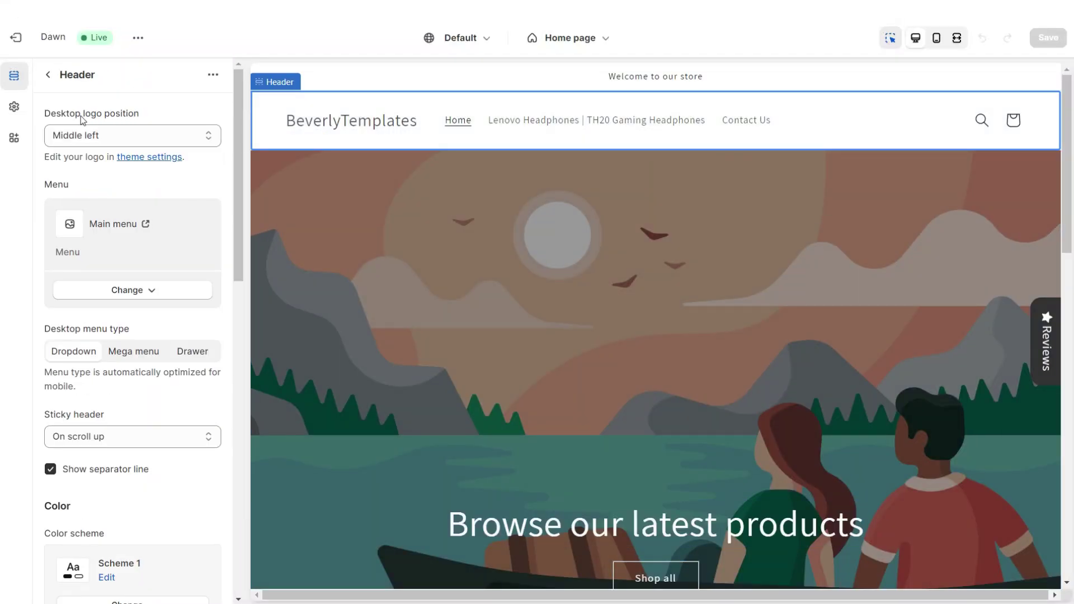
pyautogui.click(84, 135)
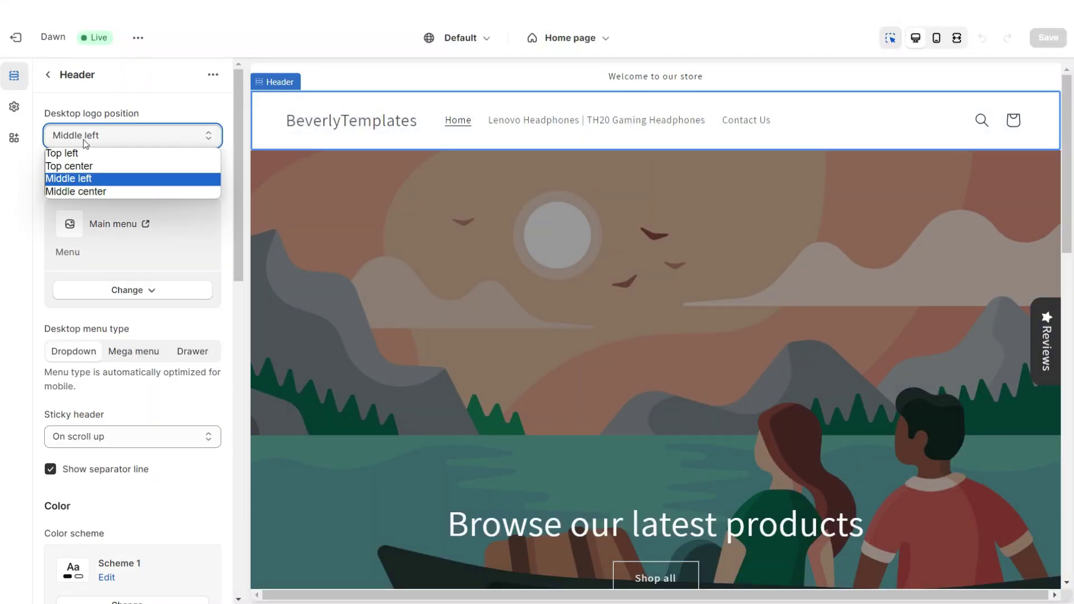
pyautogui.click(96, 189)
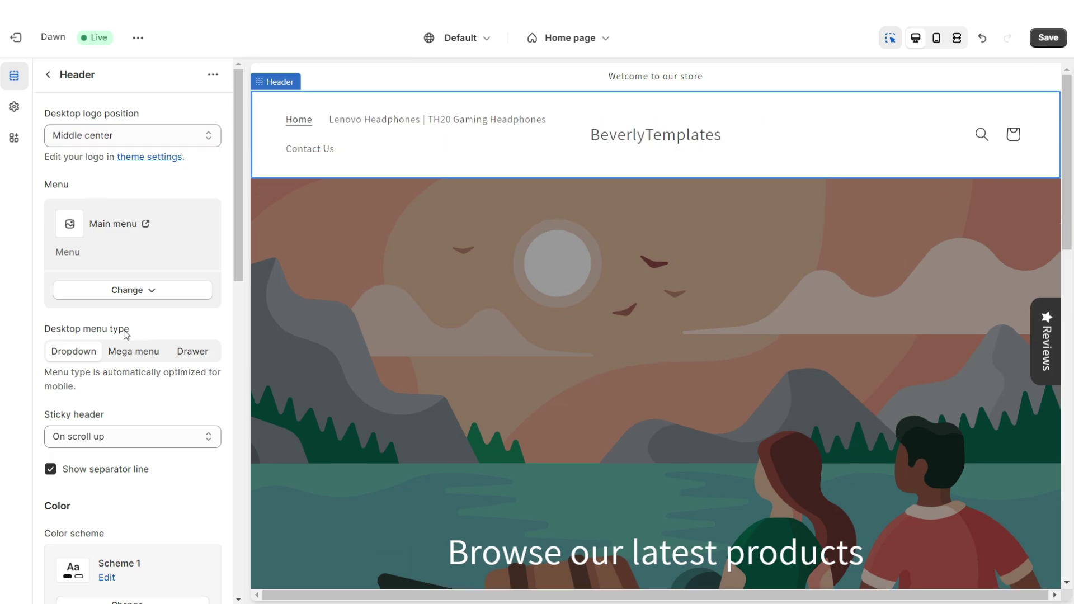
pyautogui.click(190, 353)
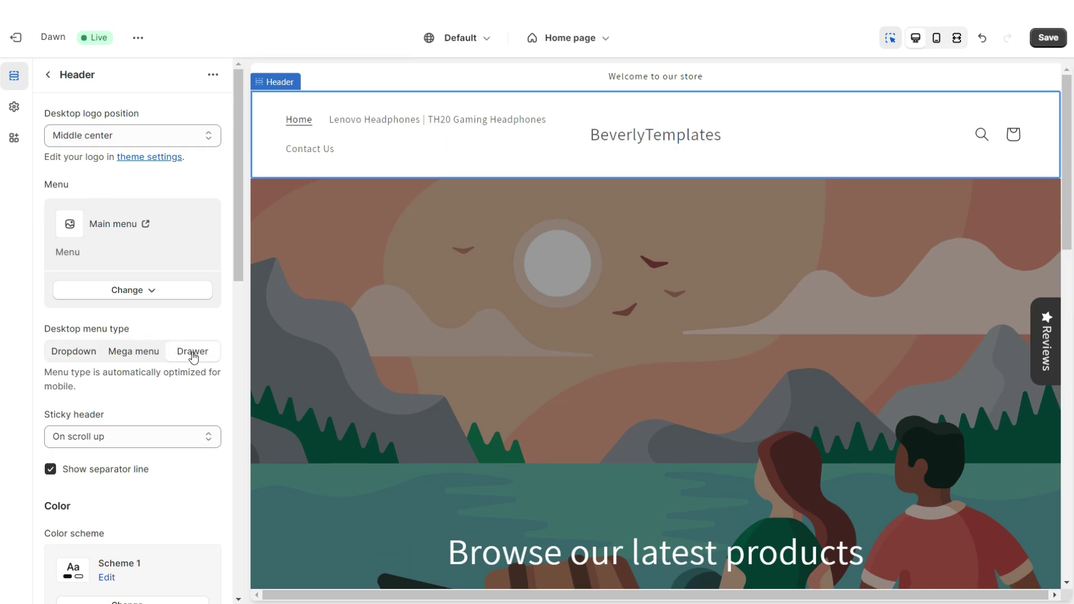
# Step: Turn off the announcement bar's separator line and show its social media icons on desktop
pyautogui.click(477, 86)
pyautogui.click(50, 262)
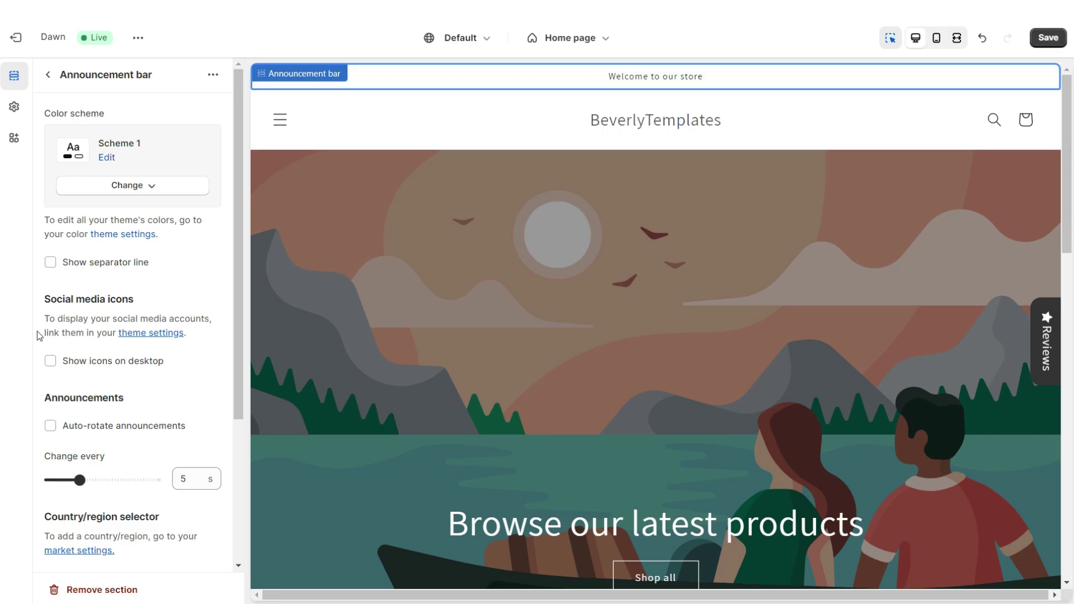
pyautogui.click(49, 364)
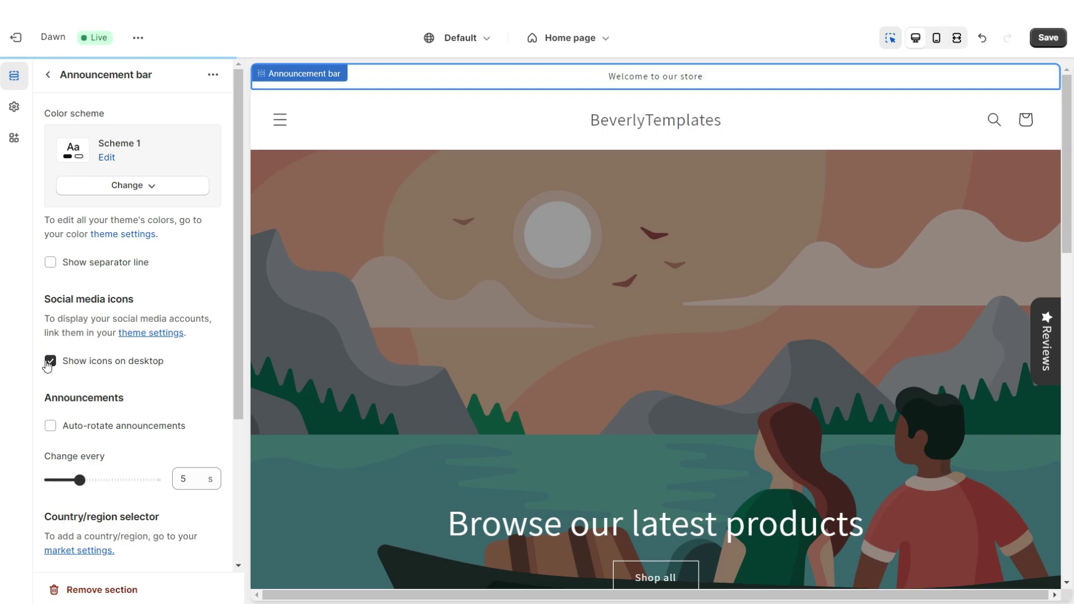
# Step: Fill in the Facebook, Instagram, YouTube, TikTok, Twitter, Pinterest and Snapchat account links, and delete the "Welcome to our store" announcement
pyautogui.click(14, 107)
pyautogui.scroll(-5, 172, 393)
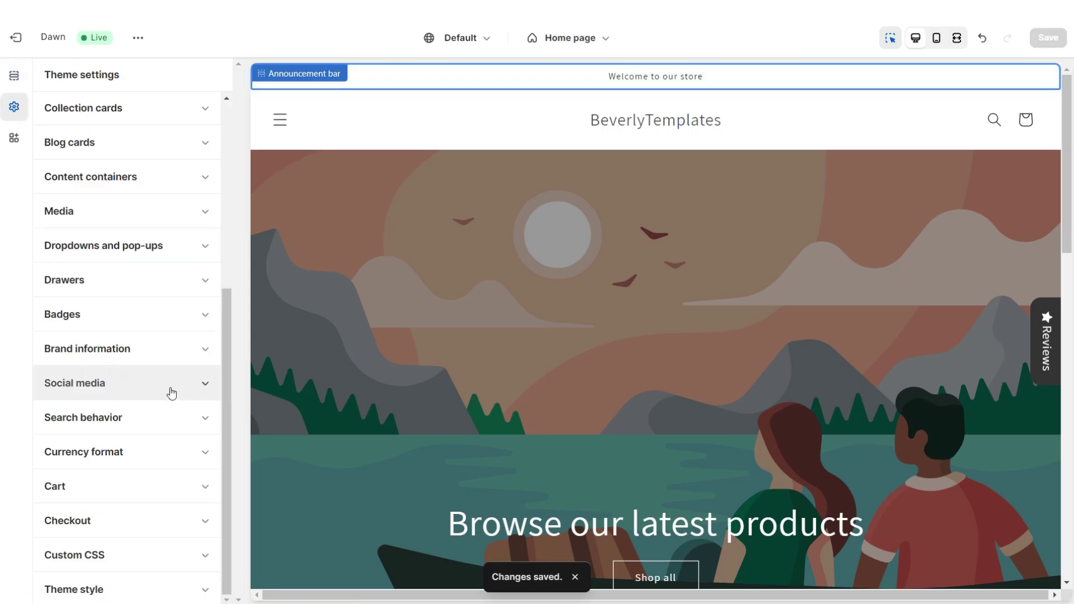
pyautogui.click(172, 393)
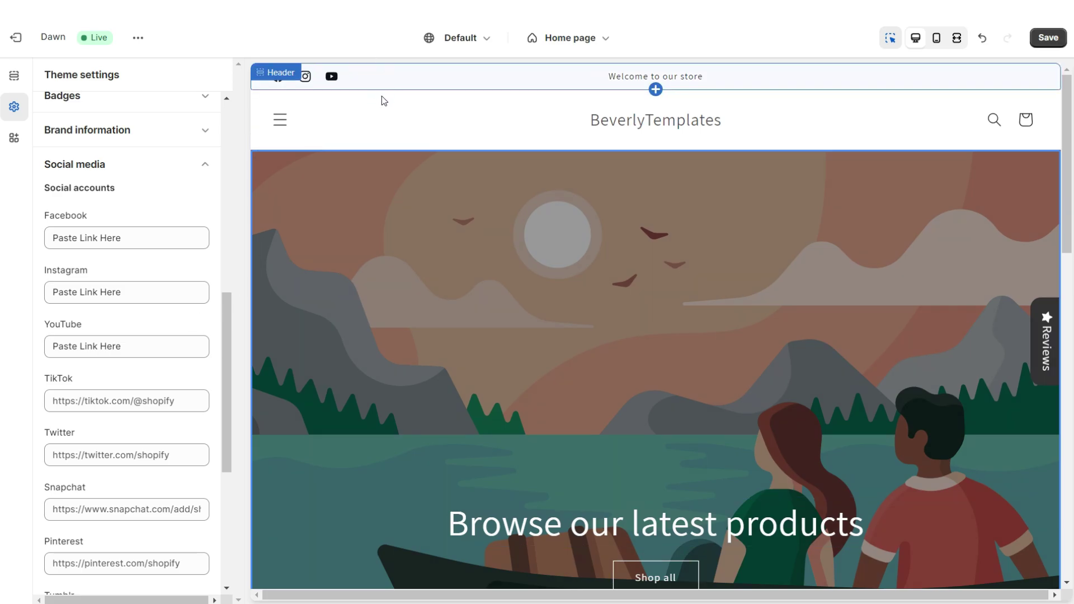
pyautogui.scroll(-15, 985, 458)
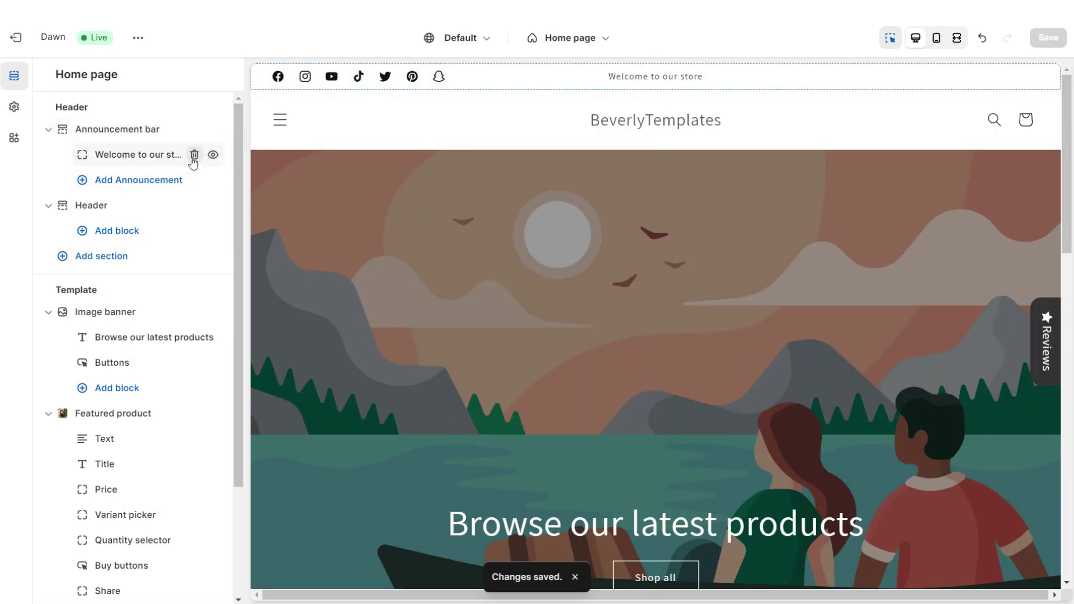
pyautogui.click(193, 157)
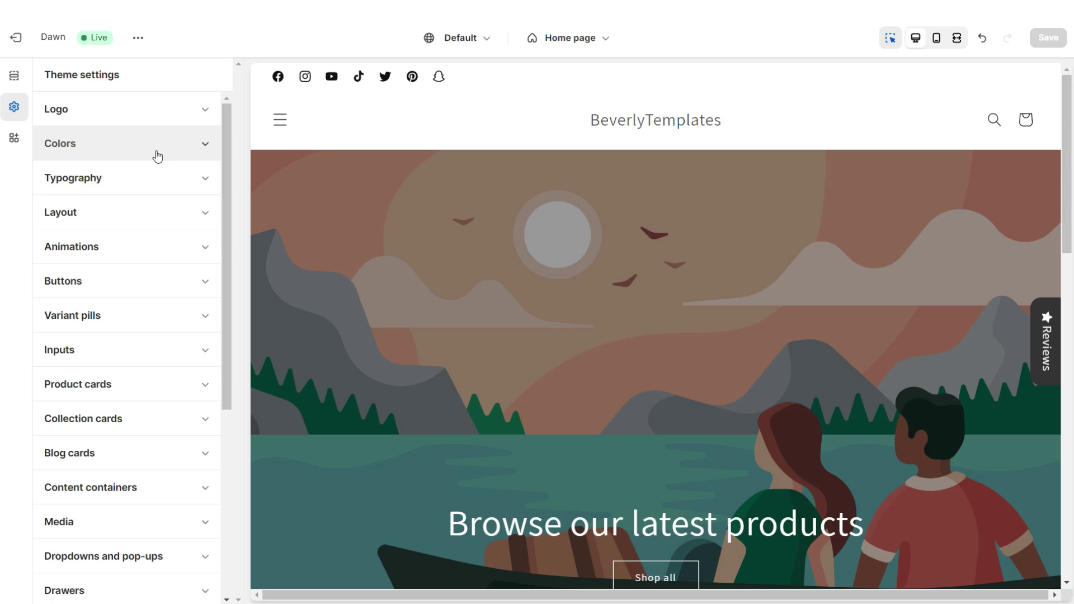
# Step: In color Scheme 2, set the background and solid button background to #000000 and the text to #FFFFFF
pyautogui.click(158, 156)
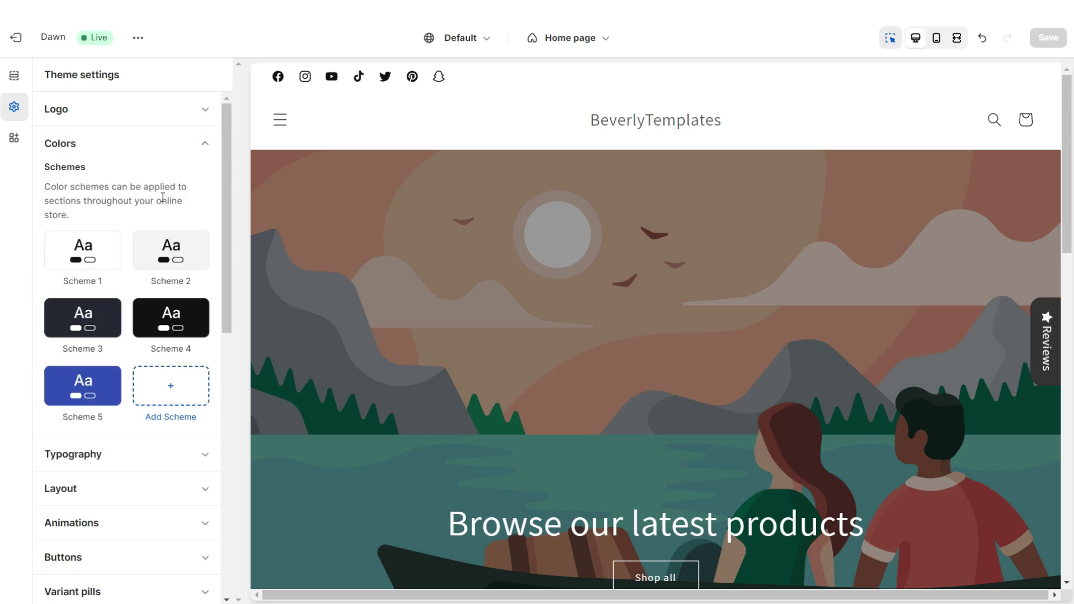
pyautogui.click(170, 249)
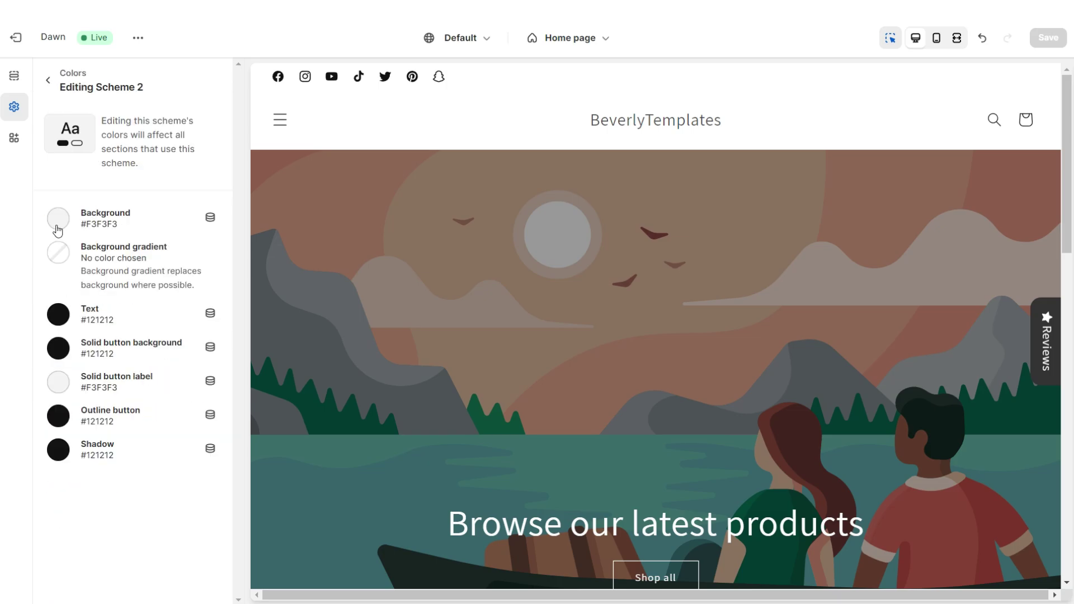
pyautogui.click(58, 217)
pyautogui.moveTo(73, 308); pyautogui.dragTo(53, 369)
pyautogui.click(9, 387)
pyautogui.click(58, 314)
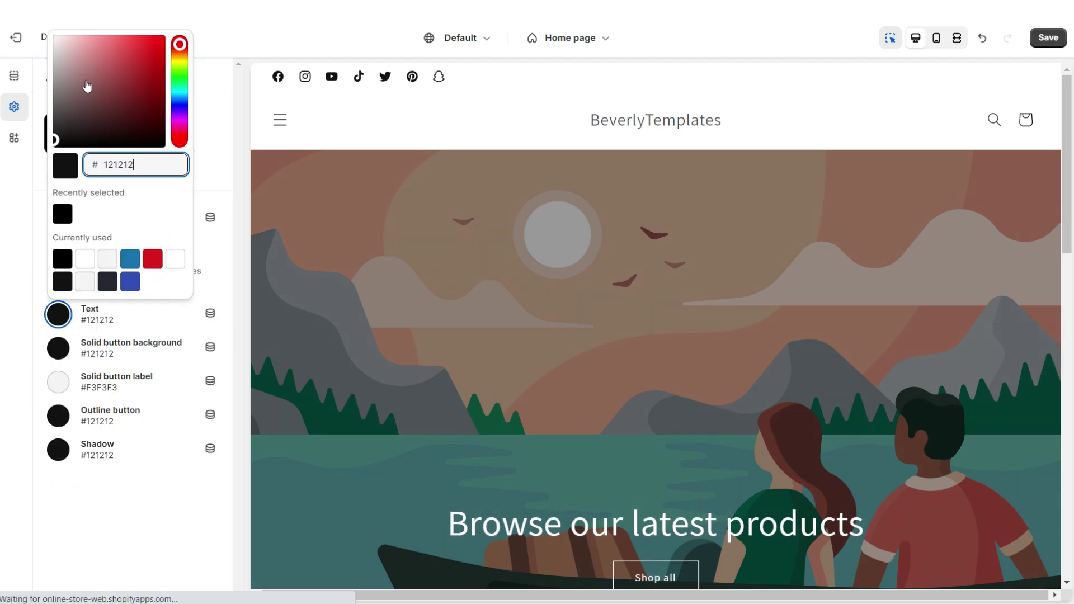
pyautogui.write('FFFFFF')
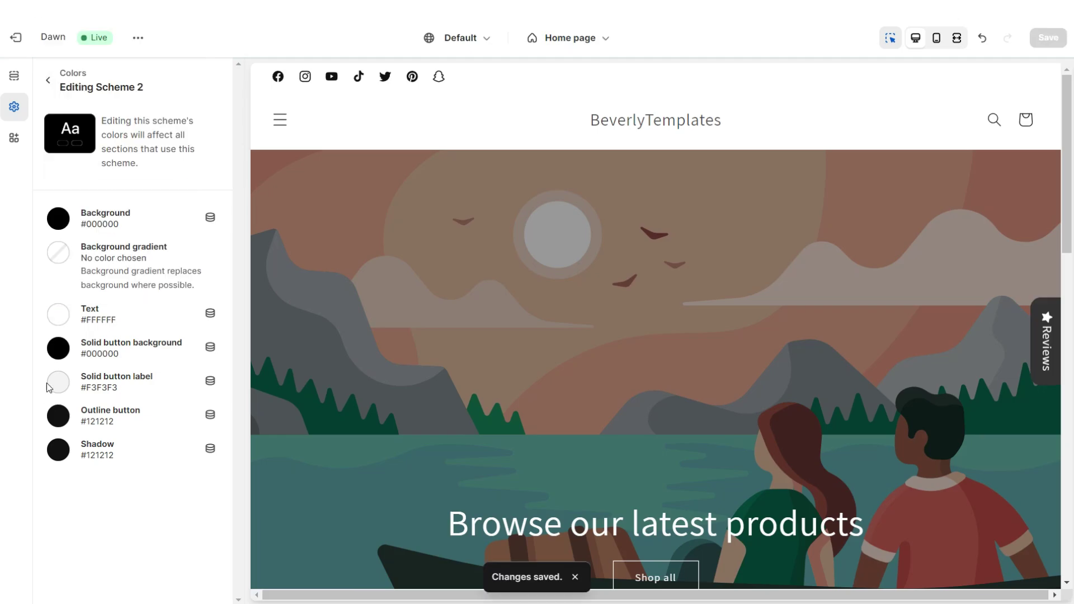
# Step: Set Scheme 2's solid button label to #FFFFFF and choose a new outline button color
pyautogui.click(58, 382)
pyautogui.write('FFFFFF')
pyautogui.click(35, 82)
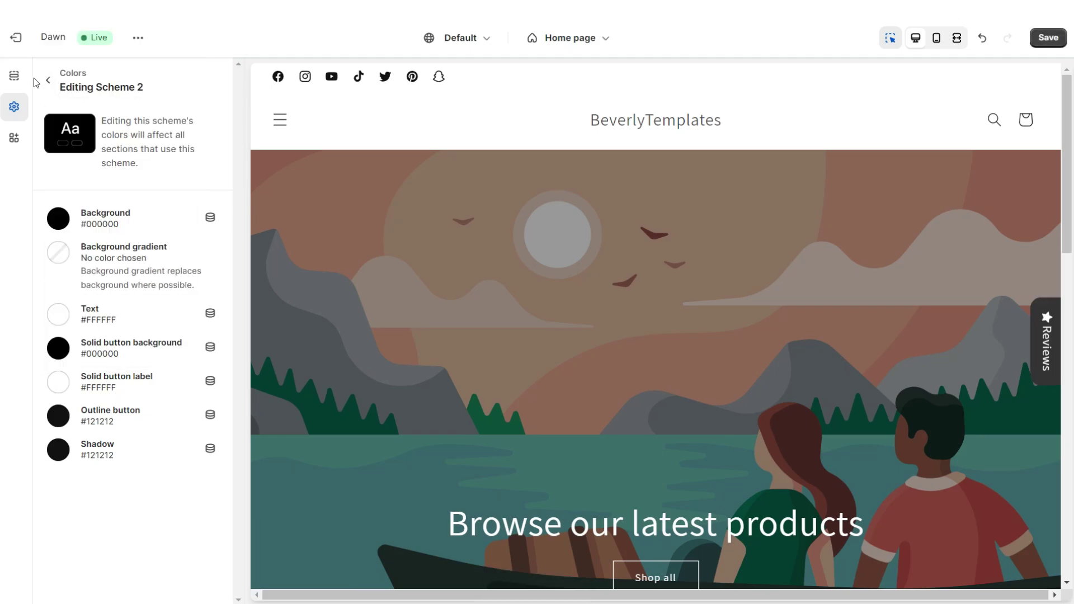
pyautogui.click(57, 417)
pyautogui.click(62, 315)
# Step: Apply Scheme 2 to both the header's color scheme and its menu color scheme, save, and check the home page
pyautogui.click(415, 132)
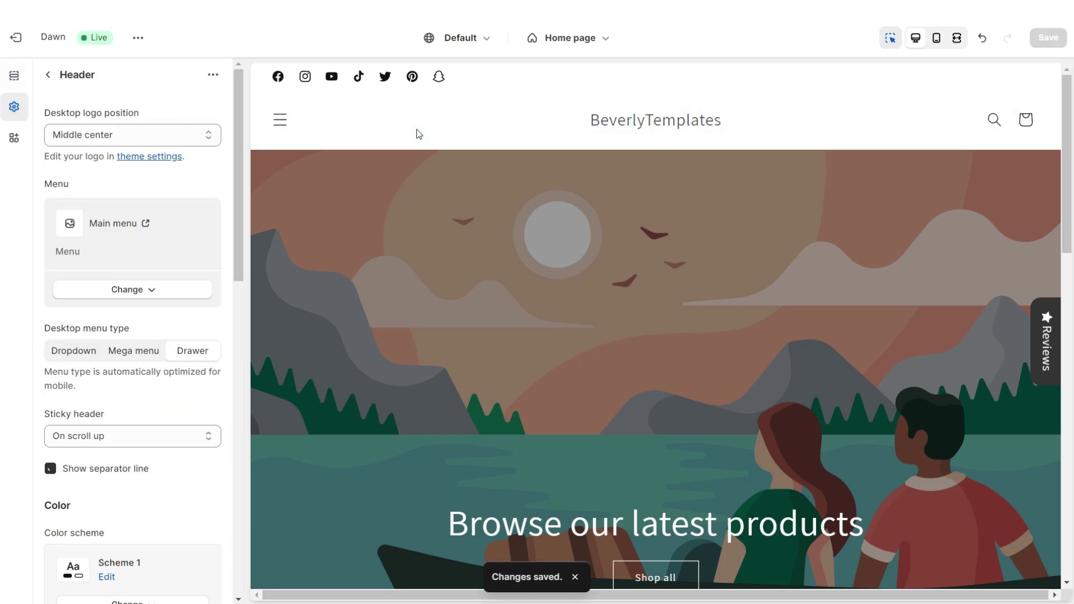
pyautogui.scroll(-5, 84, 352)
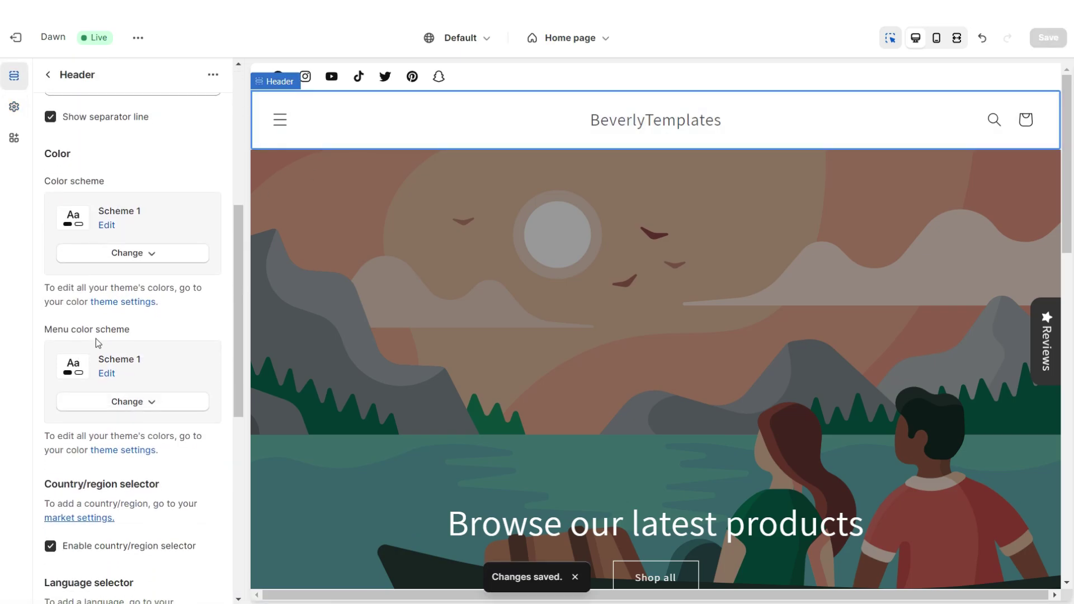
pyautogui.click(127, 250)
pyautogui.click(139, 329)
pyautogui.scroll(-5, 416, 324)
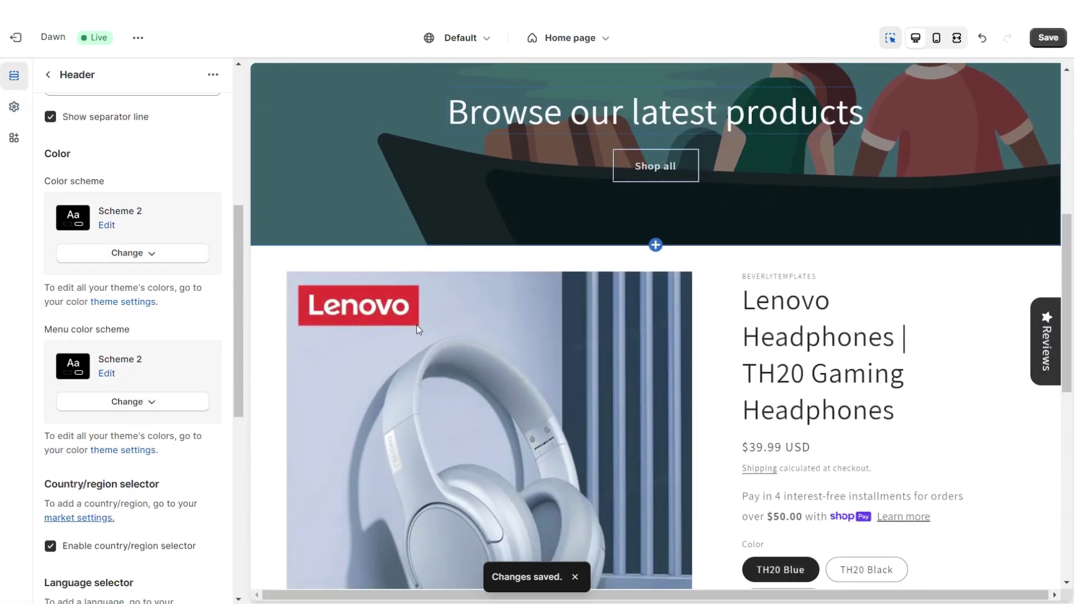
# Step: Set the header's sticky behavior to None
pyautogui.scroll(1, 416, 324)
pyautogui.scroll(5, 419, 327)
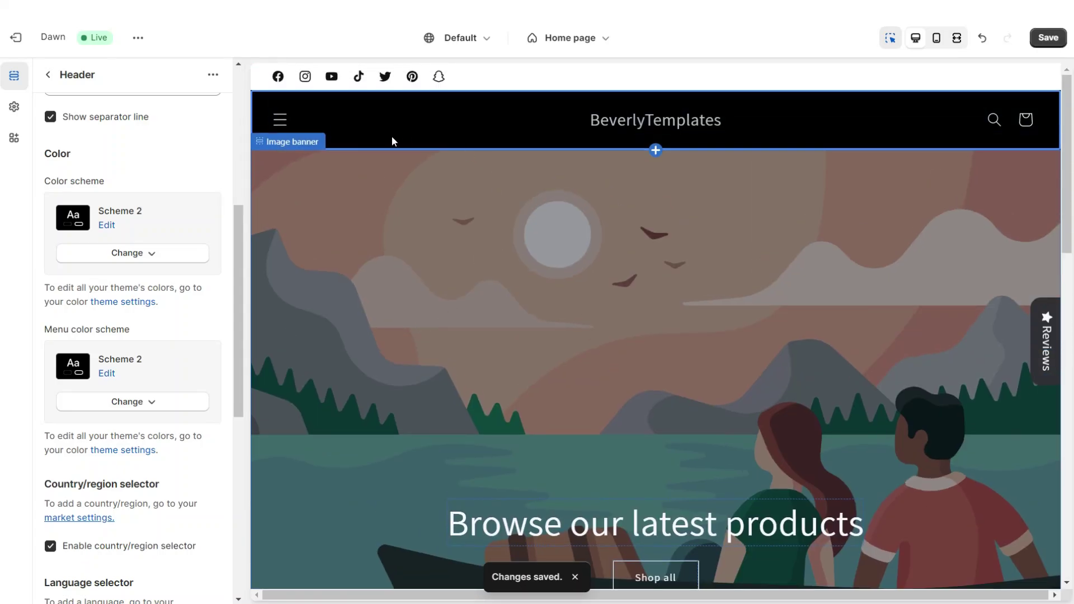
pyautogui.scroll(-4, 424, 127)
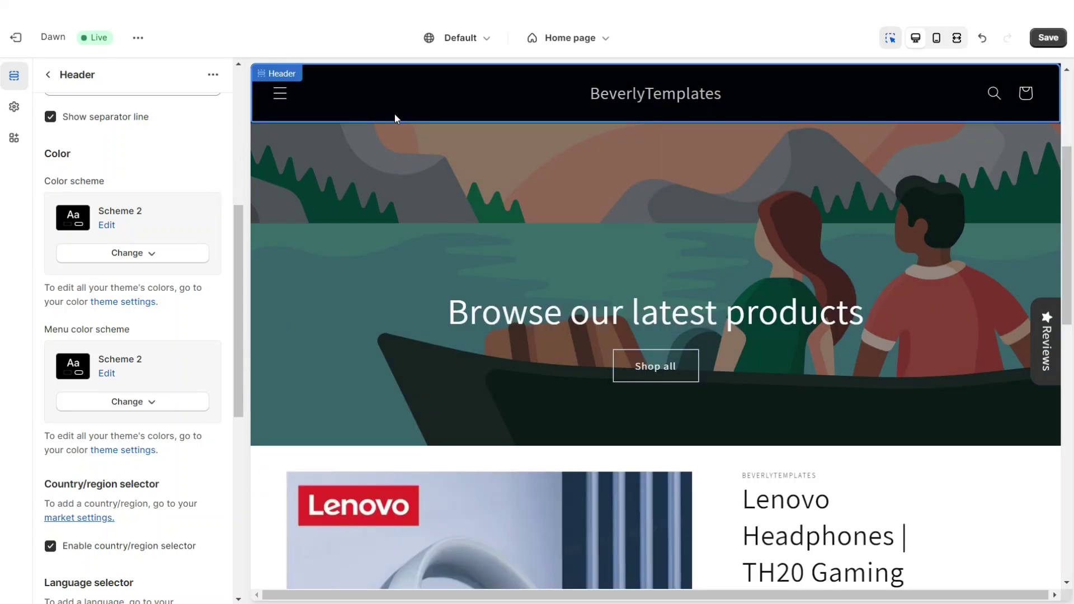
pyautogui.scroll(5, 84, 344)
pyautogui.click(89, 366)
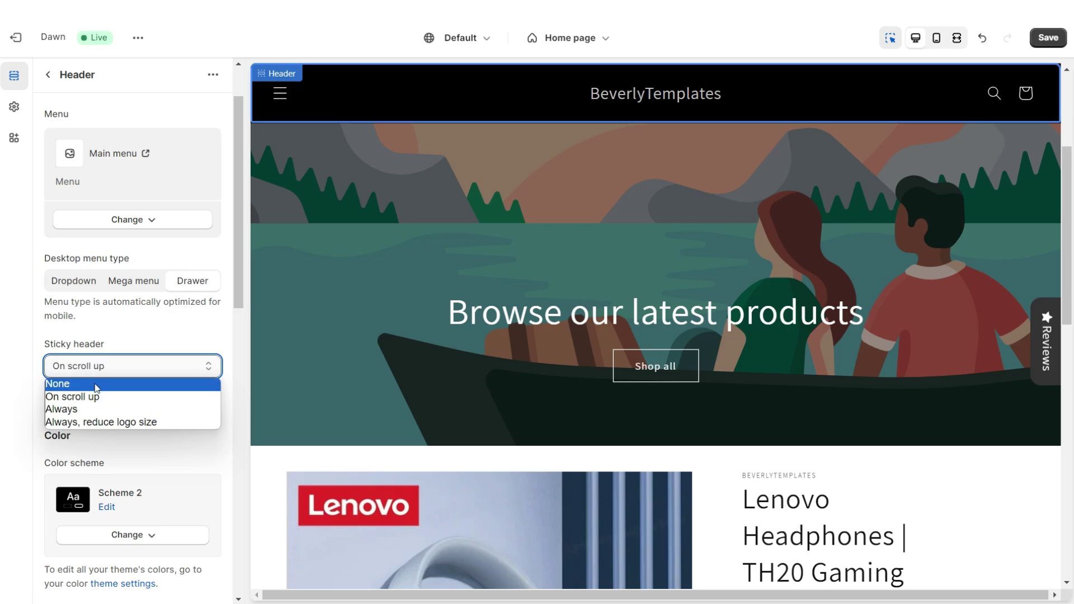
pyautogui.click(97, 385)
pyautogui.scroll(-5, 354, 357)
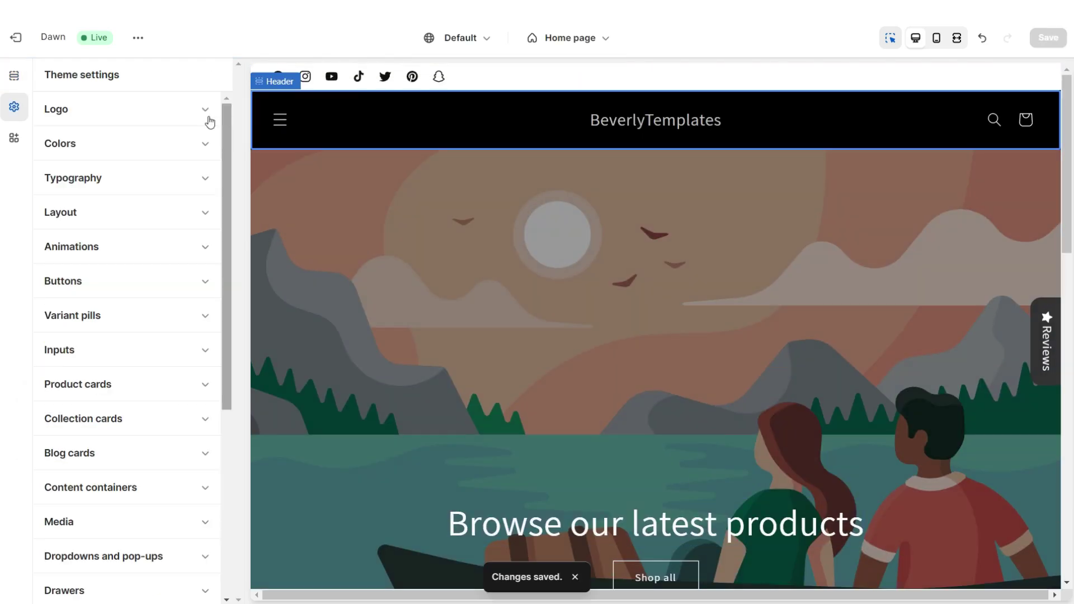
# Step: Add the ZEN Phones logo image in the theme's logo settings and enlarge its desktop width
pyautogui.click(163, 110)
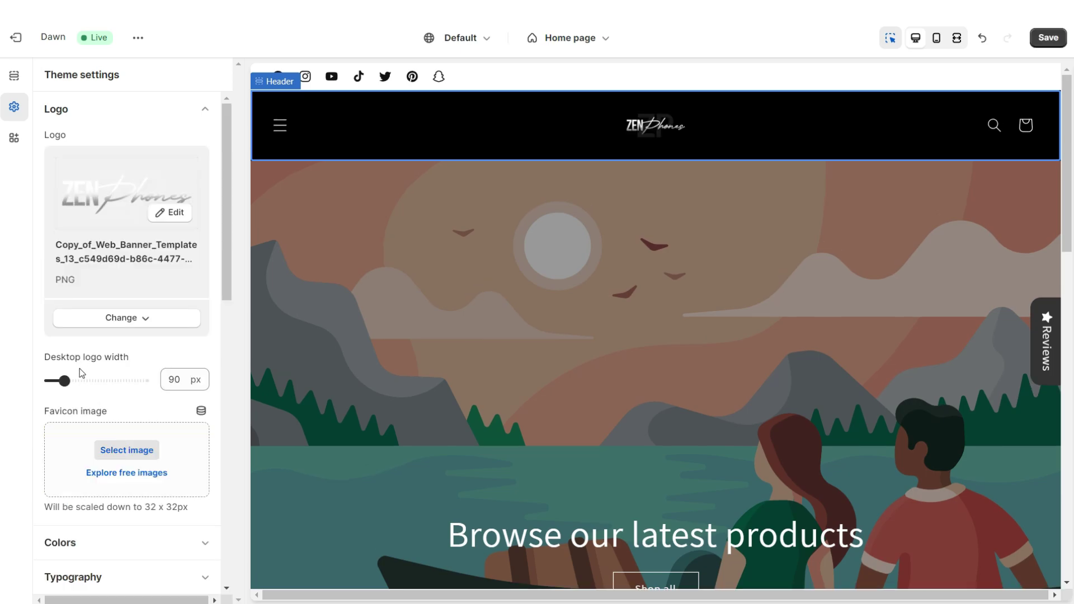
pyautogui.moveTo(63, 381); pyautogui.dragTo(144, 380)
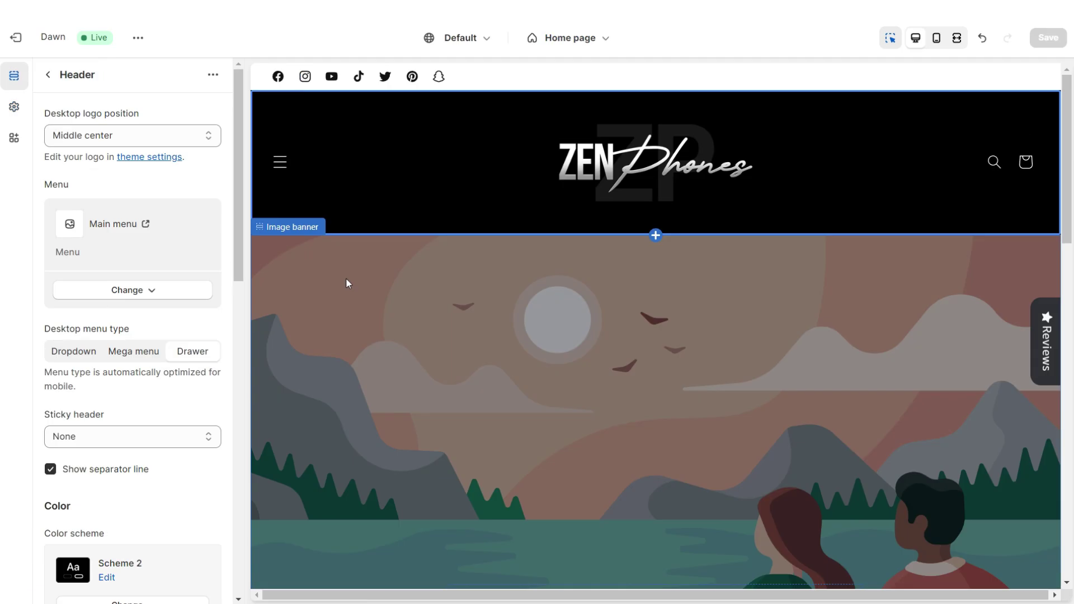
# Step: Set the home page image banner's overlay opacity to 0%
pyautogui.click(347, 280)
pyautogui.hotkey('ctrl', 'z')
pyautogui.moveTo(91, 349); pyautogui.dragTo(45, 349)
# Step: Remove the "Browse our latest products" heading and the "Shop all" button block from the image banner
pyautogui.click(566, 462)
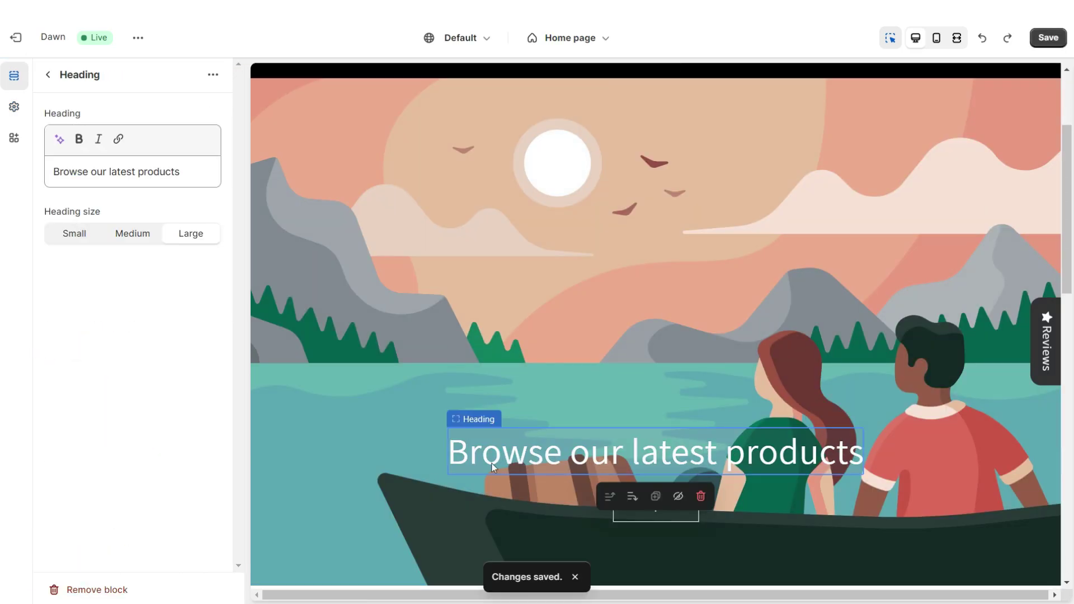
pyautogui.click(90, 591)
pyautogui.click(635, 516)
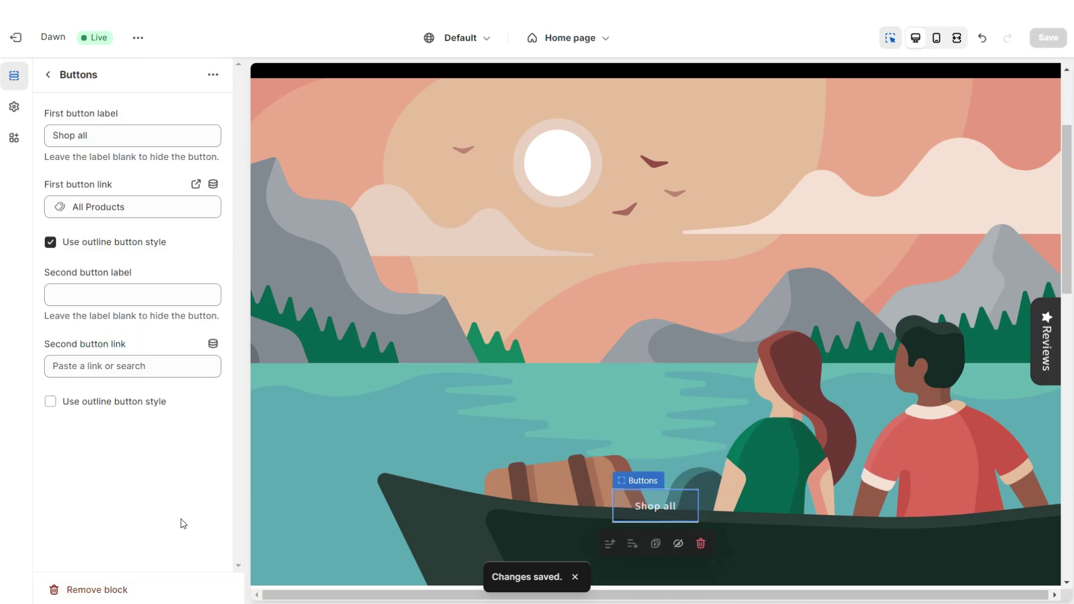
pyautogui.click(59, 591)
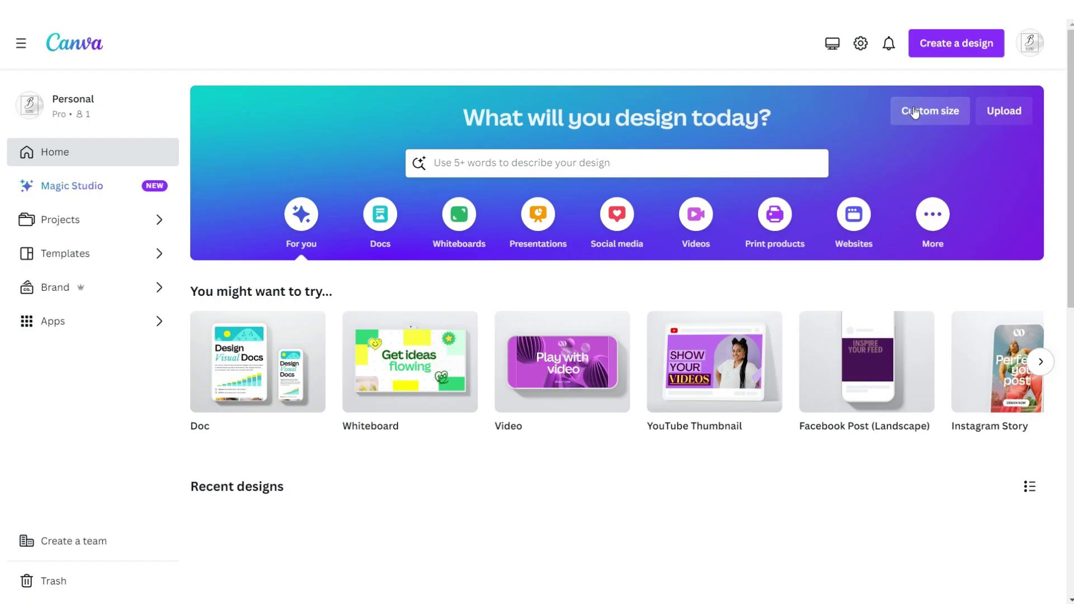
# Step: In Canva, create a 4320 × 2160 px custom-size design and fill its background with black
pyautogui.click(915, 111)
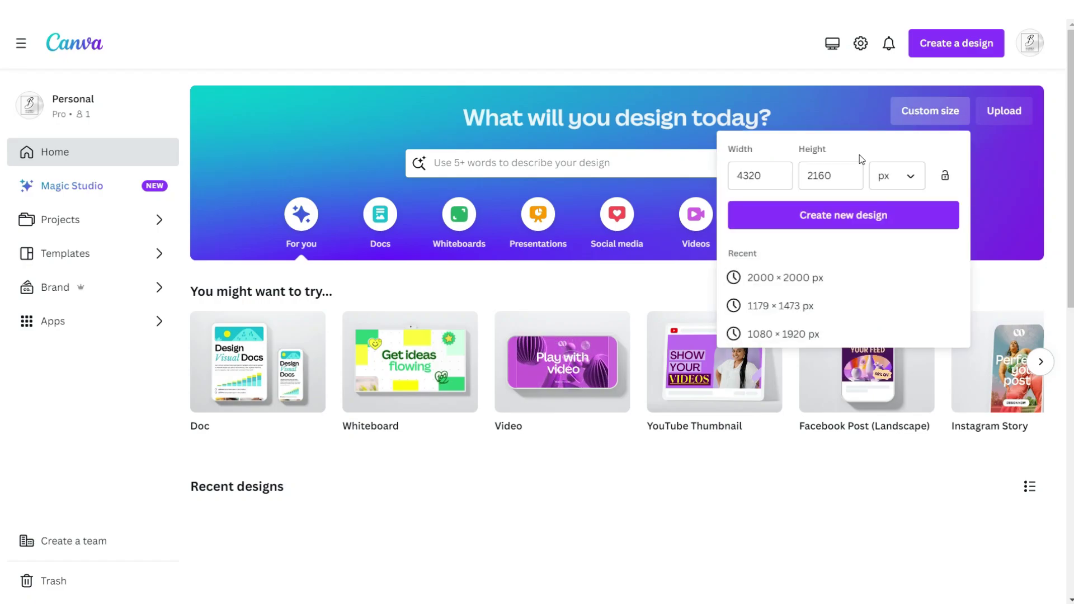
pyautogui.click(857, 224)
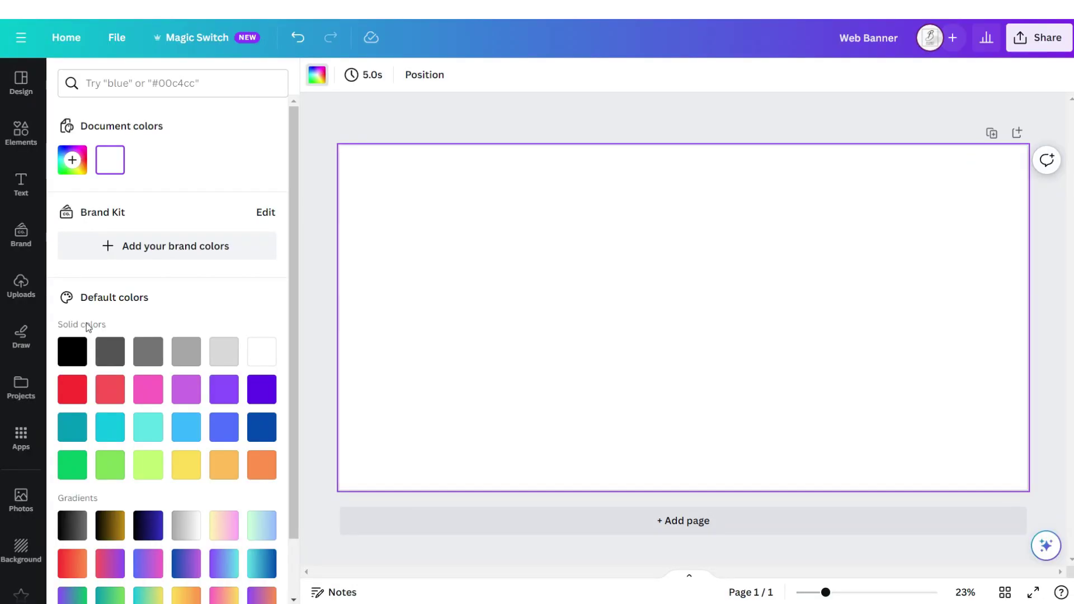
pyautogui.click(78, 353)
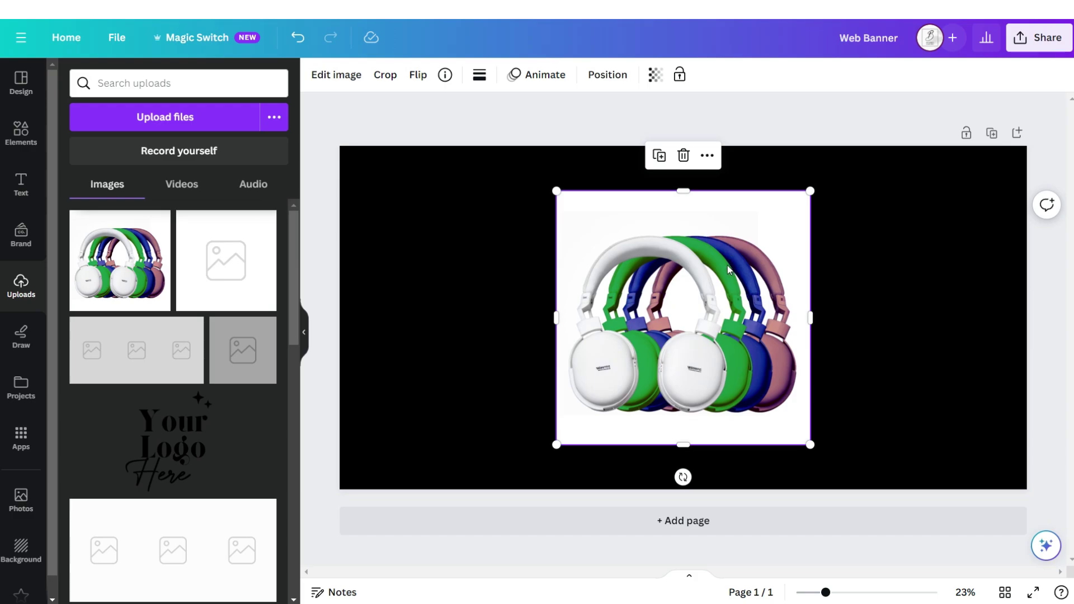
# Step: Place the headphones image without its white background on the right half of the banner and enlarge it
pyautogui.moveTo(727, 265); pyautogui.dragTo(830, 273)
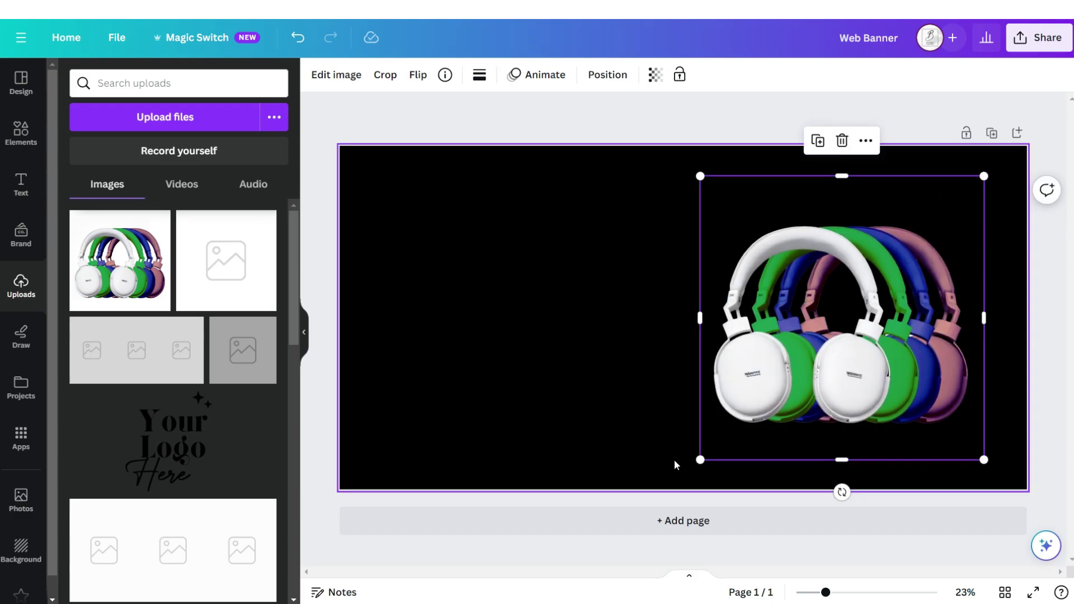
pyautogui.moveTo(700, 459)
pyautogui.mouseDown()
pyautogui.moveTo(754, 418)
pyautogui.moveTo(694, 476)
pyautogui.mouseUp()
pyautogui.hotkey('ctrl', 'z')
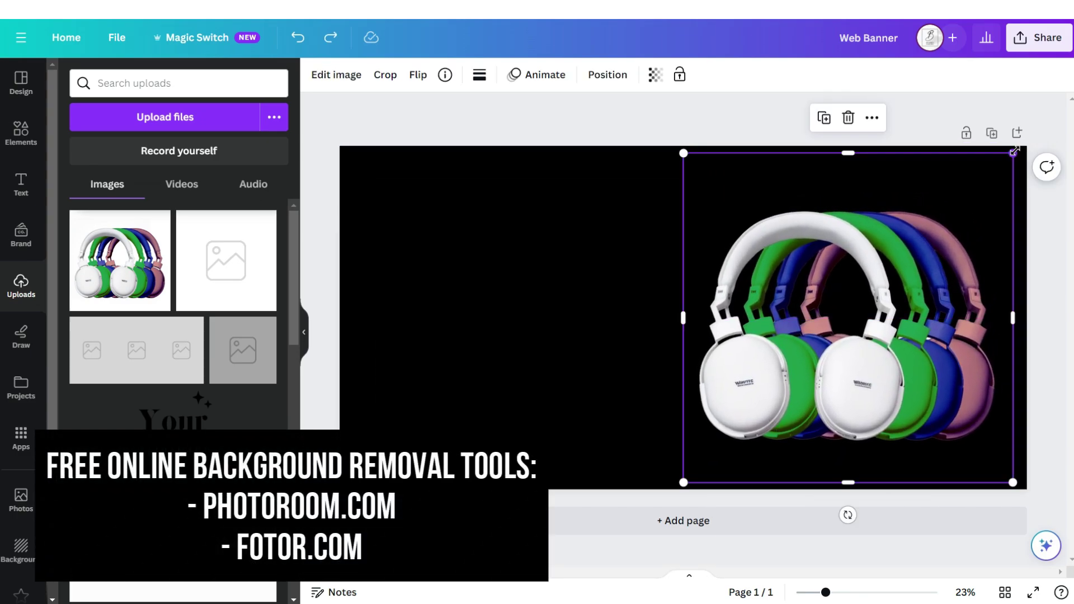
pyautogui.moveTo(1015, 150); pyautogui.dragTo(1027, 140)
# Step: Add the text "SHOP" left of the headphones in Futura, uppercase, bold and italic, at about size 290
pyautogui.click(21, 185)
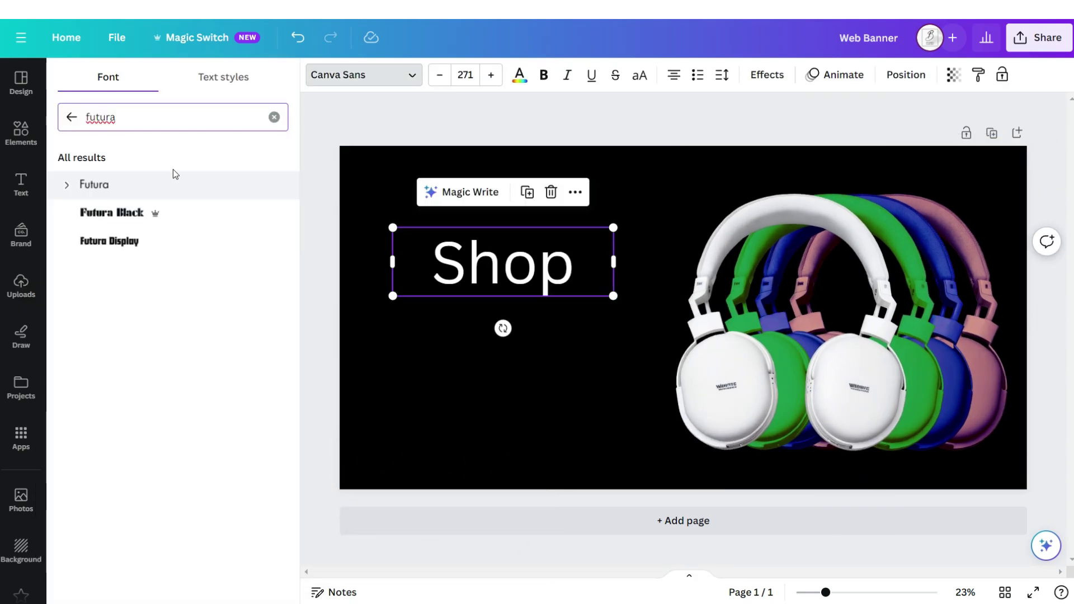
pyautogui.click(166, 184)
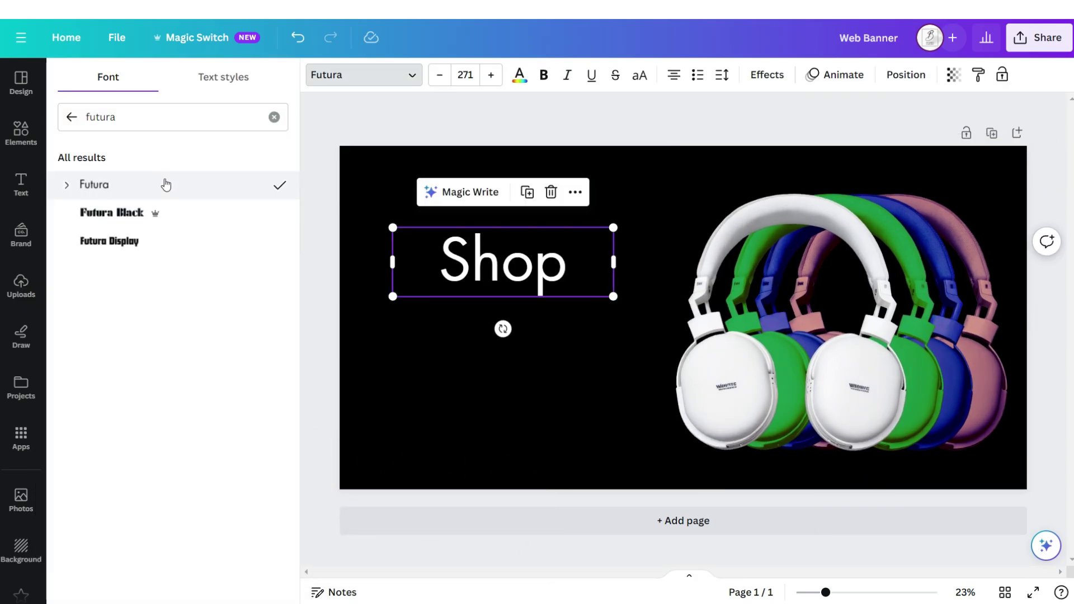
pyautogui.click(640, 79)
pyautogui.click(543, 79)
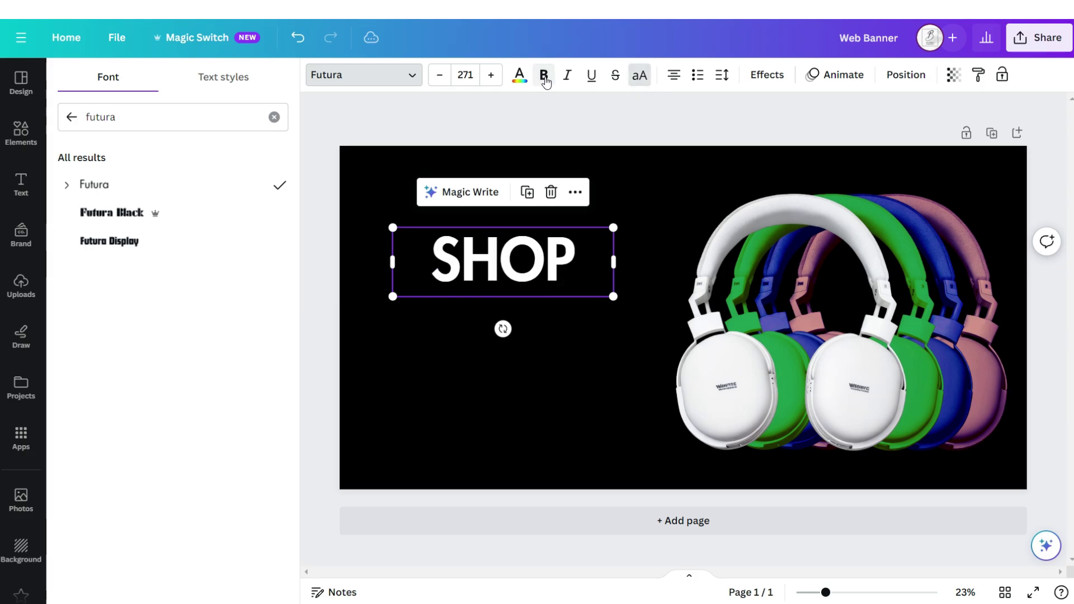
pyautogui.click(565, 79)
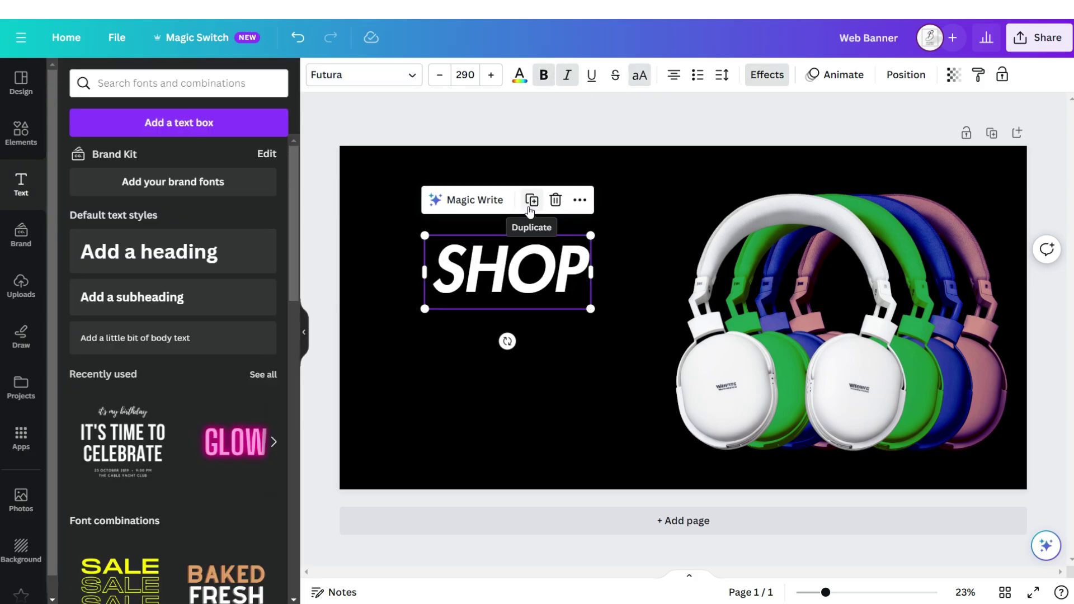
# Step: Duplicate the SHOP text into a non-bold, non-italic "THE SALE!" line and a smaller "FREE 7 DAY SHIPPING" line below it
pyautogui.click(530, 201)
pyautogui.click(543, 75)
pyautogui.click(567, 75)
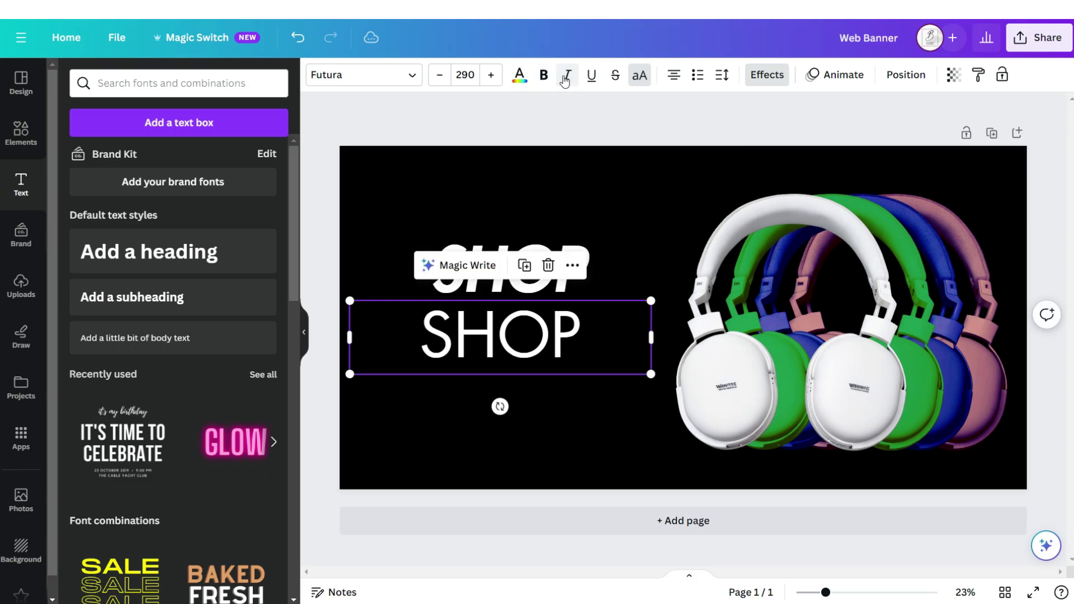
pyautogui.doubleClick(559, 335)
pyautogui.rightClick(592, 311)
pyautogui.click(611, 379)
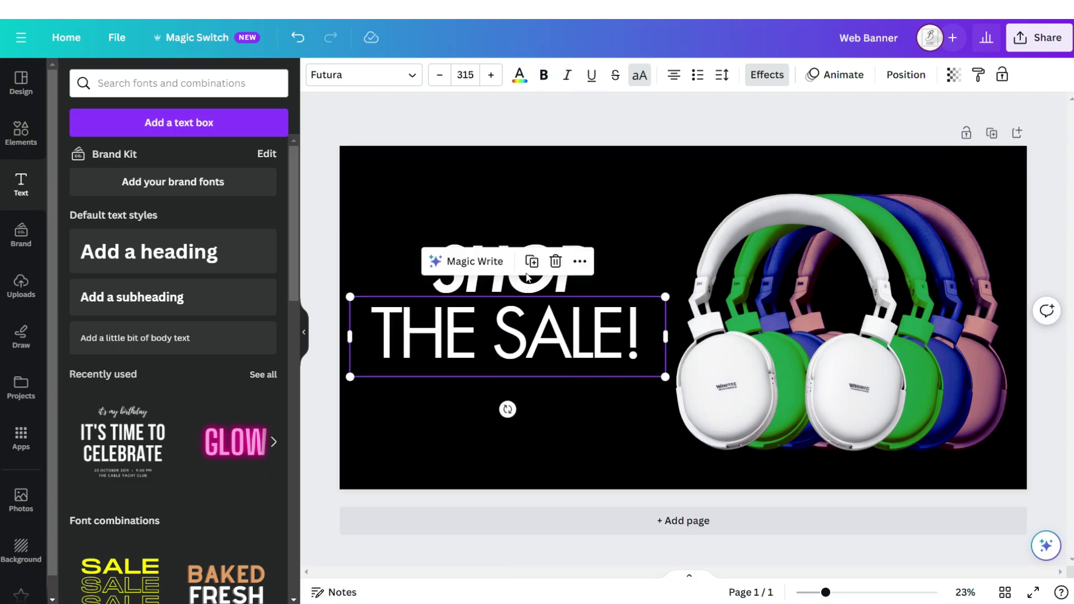
pyautogui.click(531, 262)
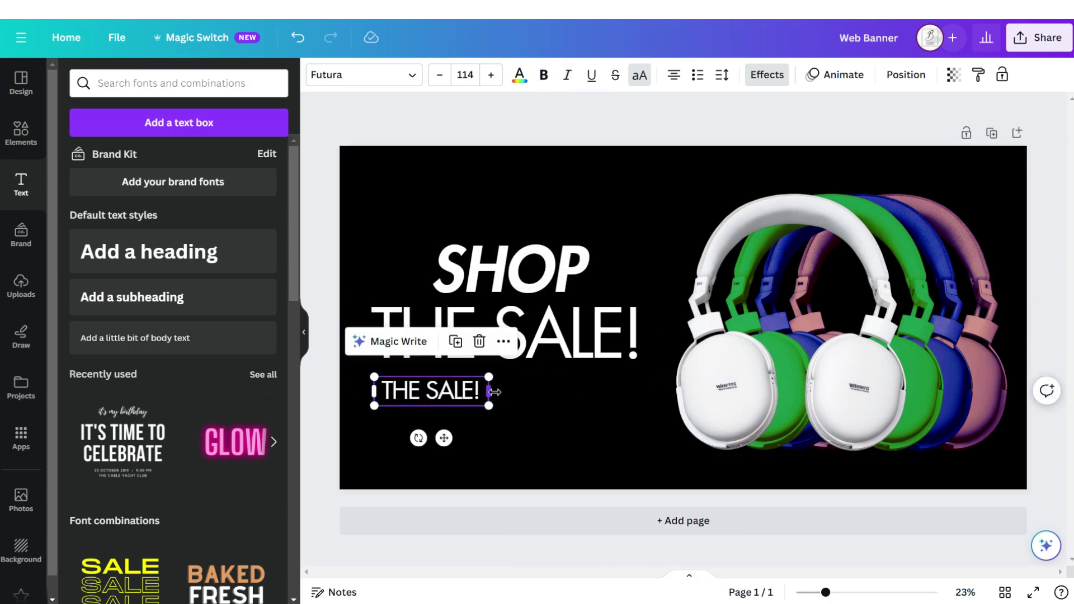
pyautogui.moveTo(487, 391); pyautogui.dragTo(638, 392)
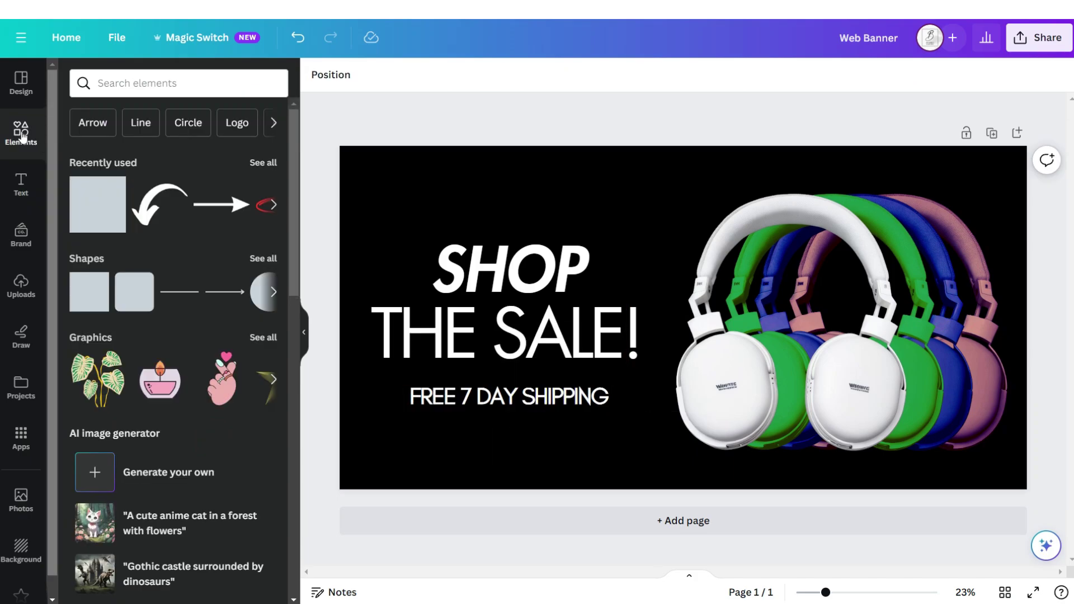
# Step: Frame the "FREE 7 DAY SHIPPING" text with a rectangle that has a black fill and a white border
pyautogui.moveTo(87, 301); pyautogui.dragTo(506, 398)
pyautogui.click(386, 74)
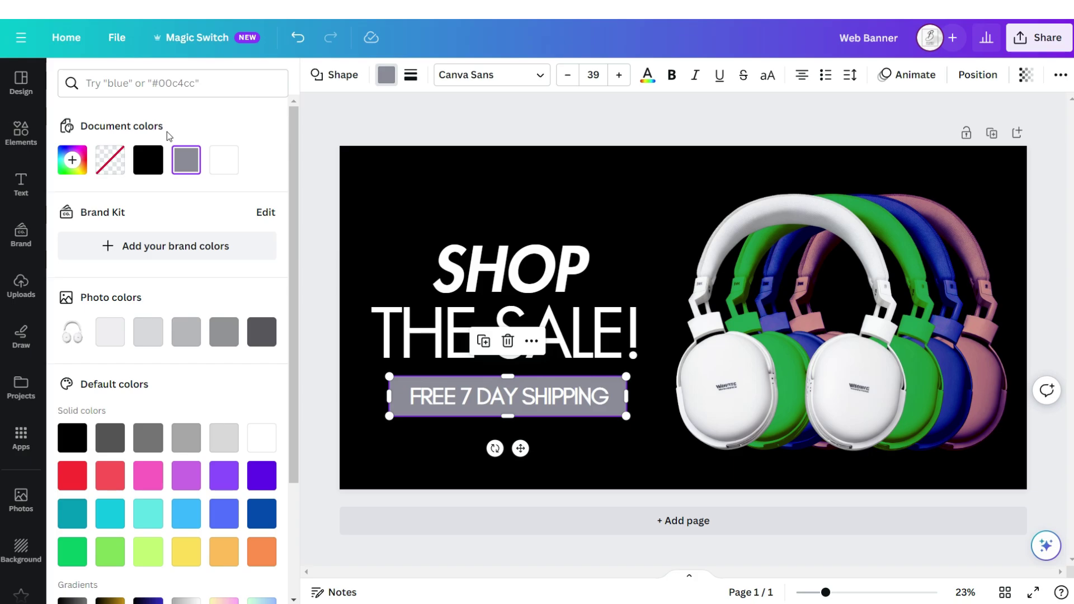
pyautogui.click(148, 160)
pyautogui.click(410, 74)
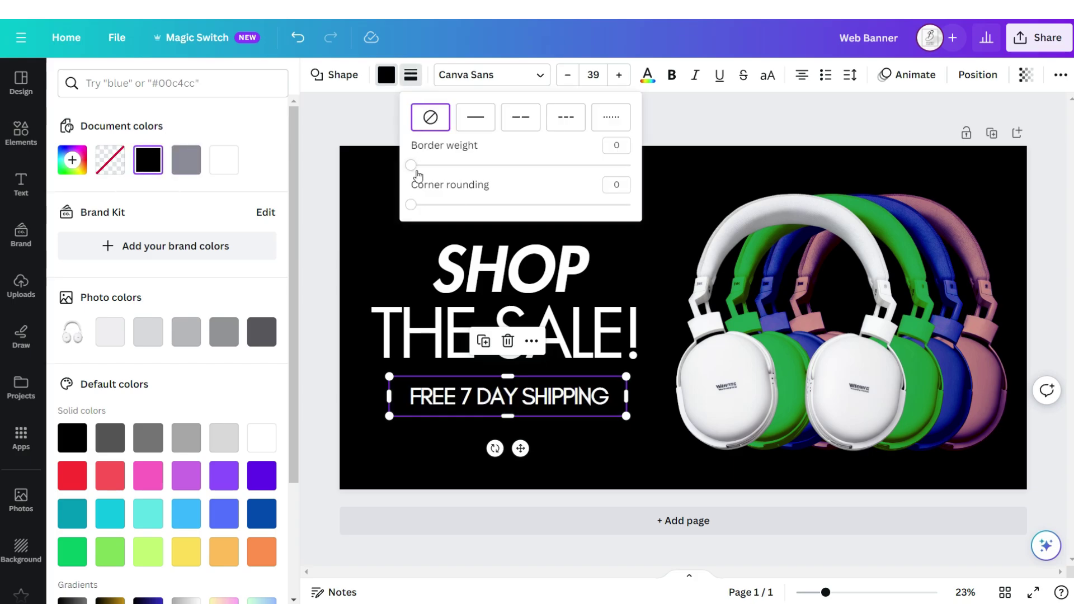
pyautogui.click(412, 80)
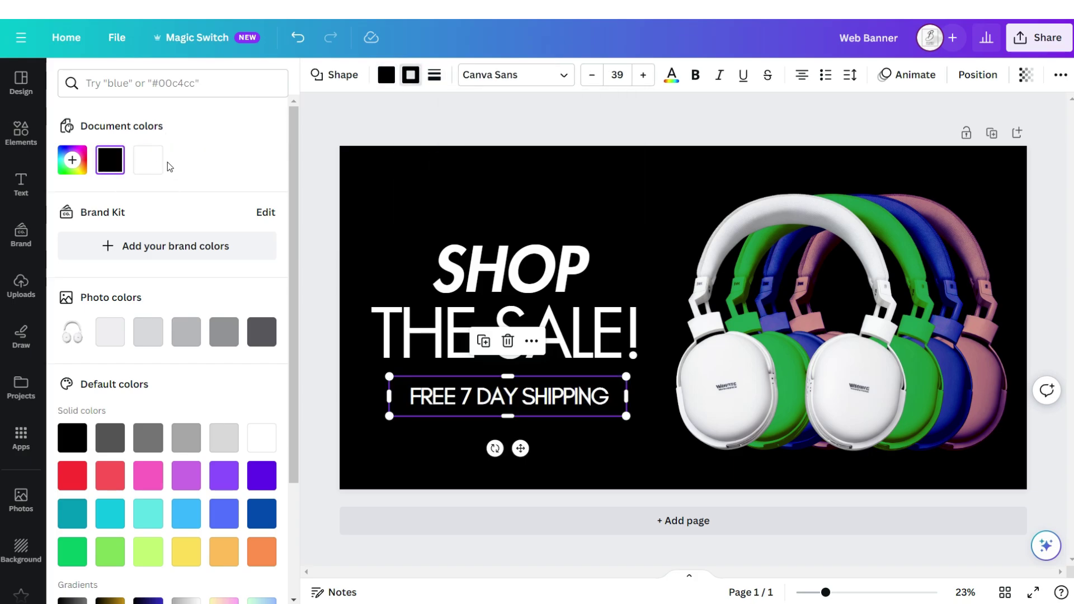
pyautogui.click(148, 161)
pyautogui.click(329, 167)
# Step: Add "SHOP NOW SHOP NOW" text in the Alta font and curve it tightly with the Curve text effect
pyautogui.click(20, 185)
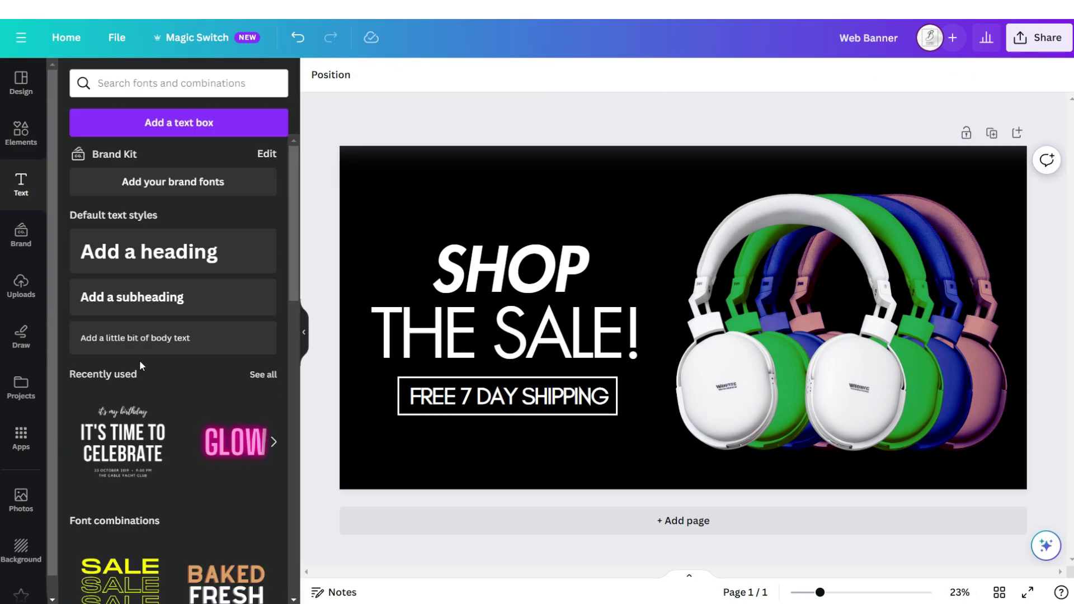
pyautogui.click(145, 346)
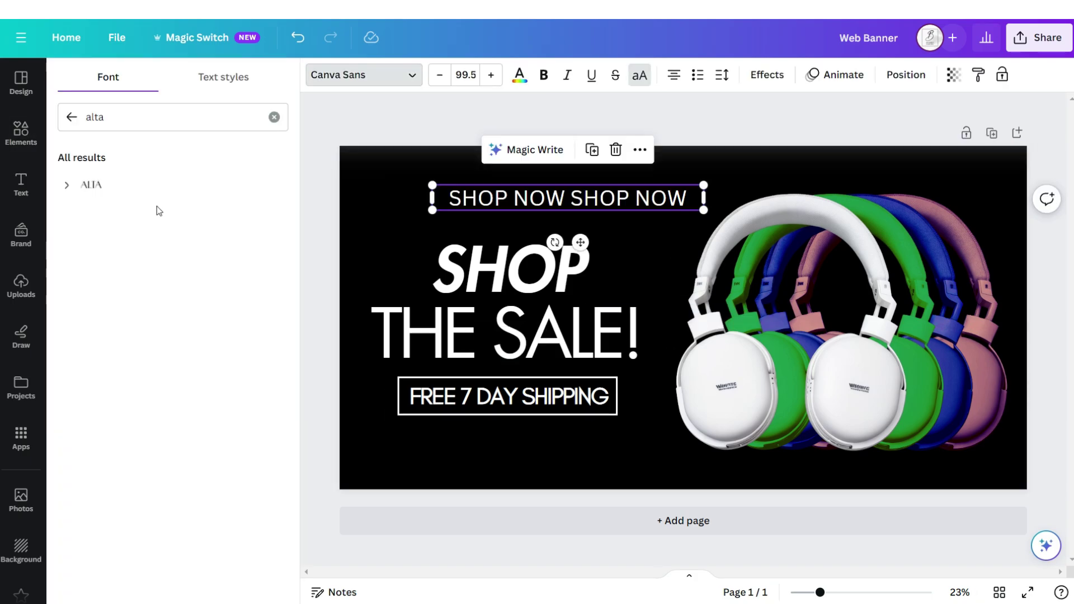
pyautogui.click(155, 193)
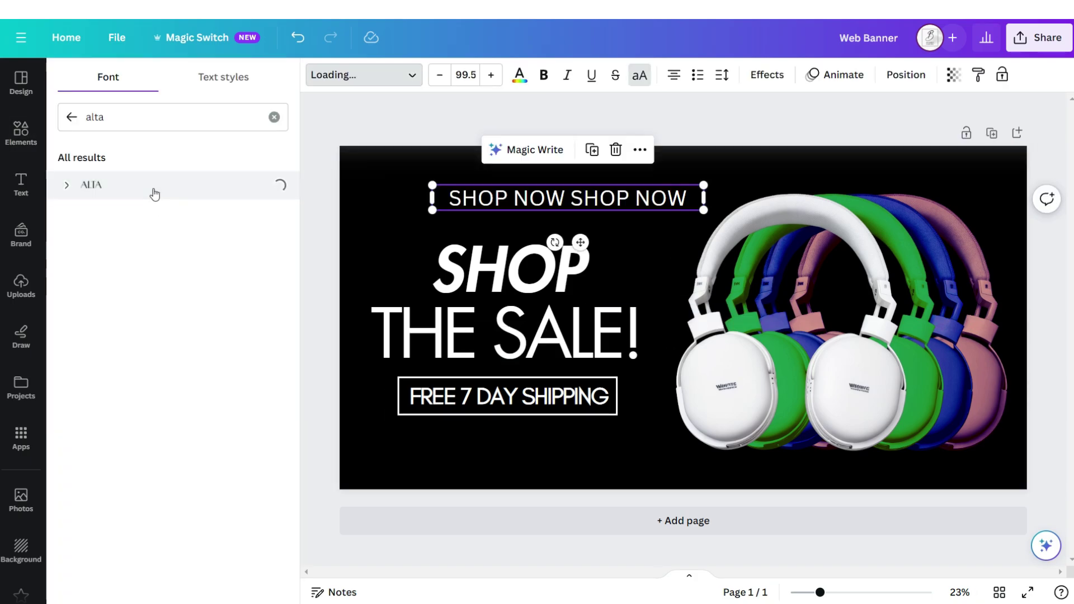
pyautogui.click(760, 78)
pyautogui.click(184, 537)
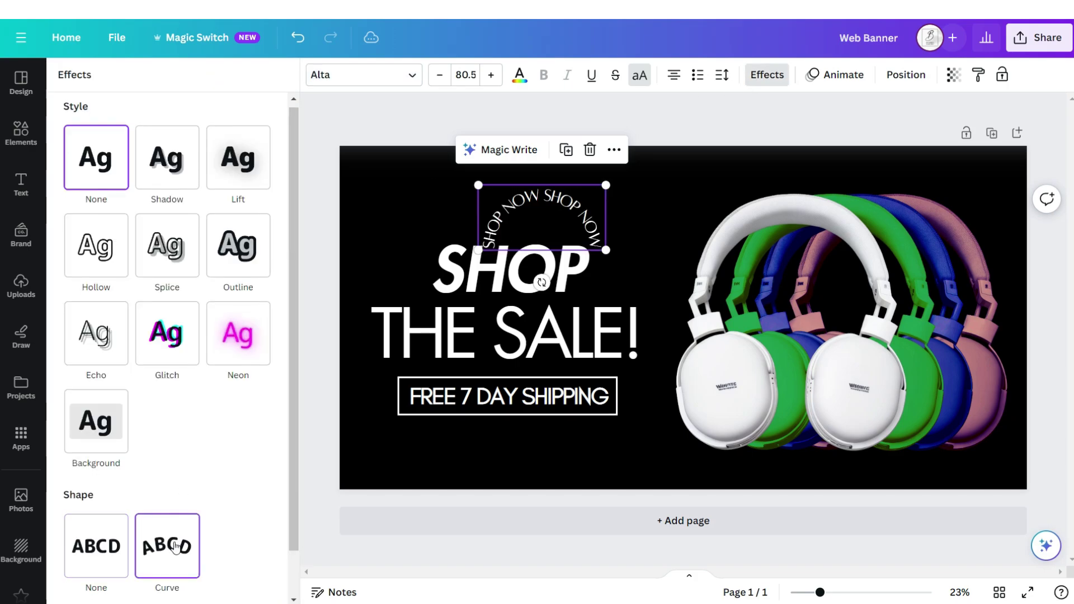
pyautogui.scroll(-1, 174, 531)
pyautogui.moveTo(228, 585); pyautogui.dragTo(257, 584)
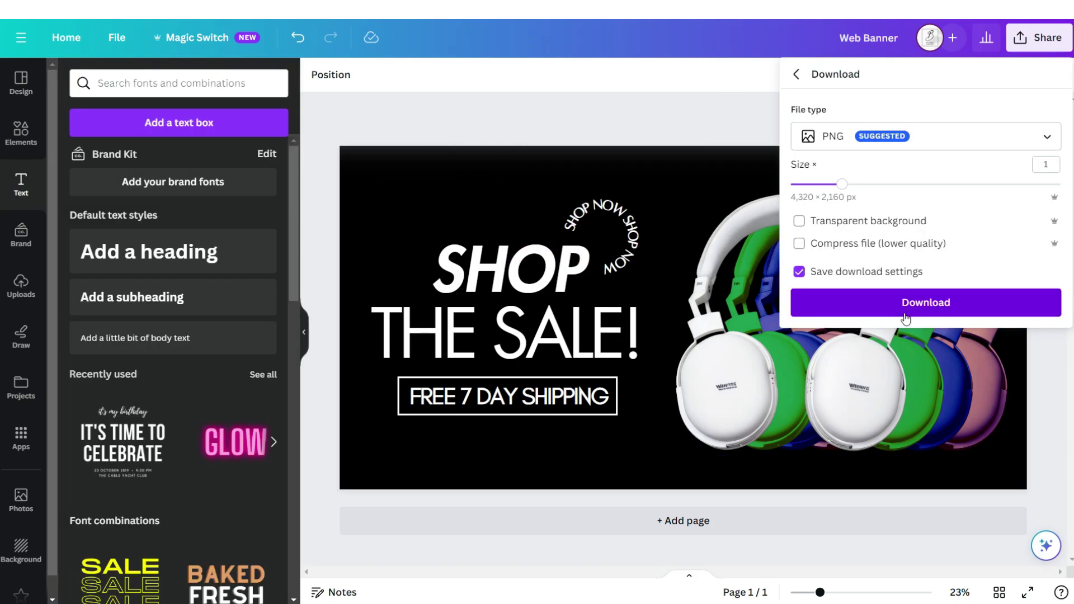
# Step: Download the banner as a PNG, then in the Shopify theme editor set it as the image banner's first image
pyautogui.click(897, 297)
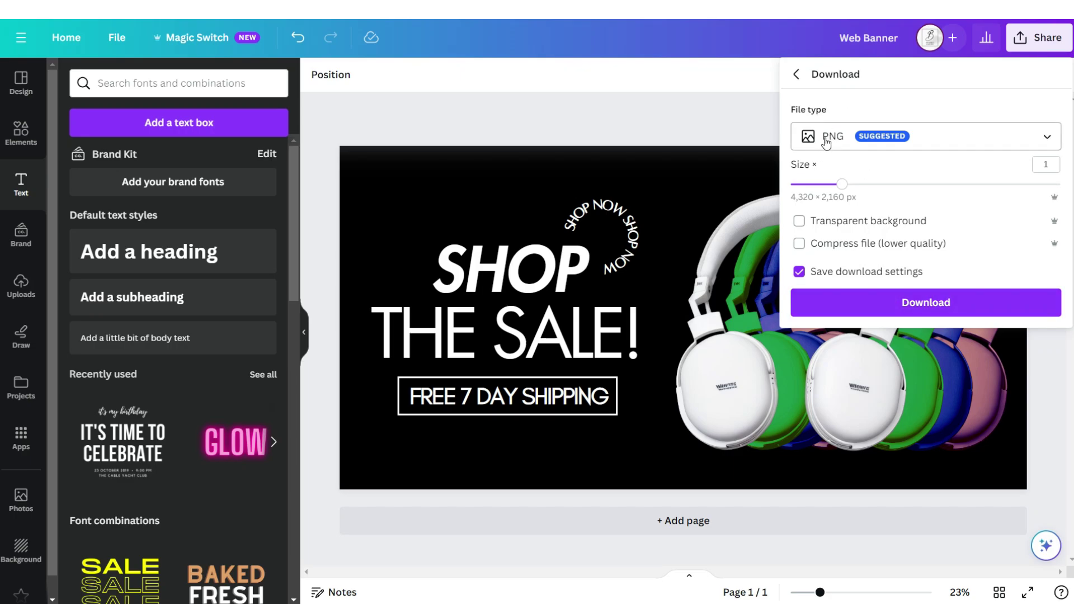
pyautogui.click(891, 305)
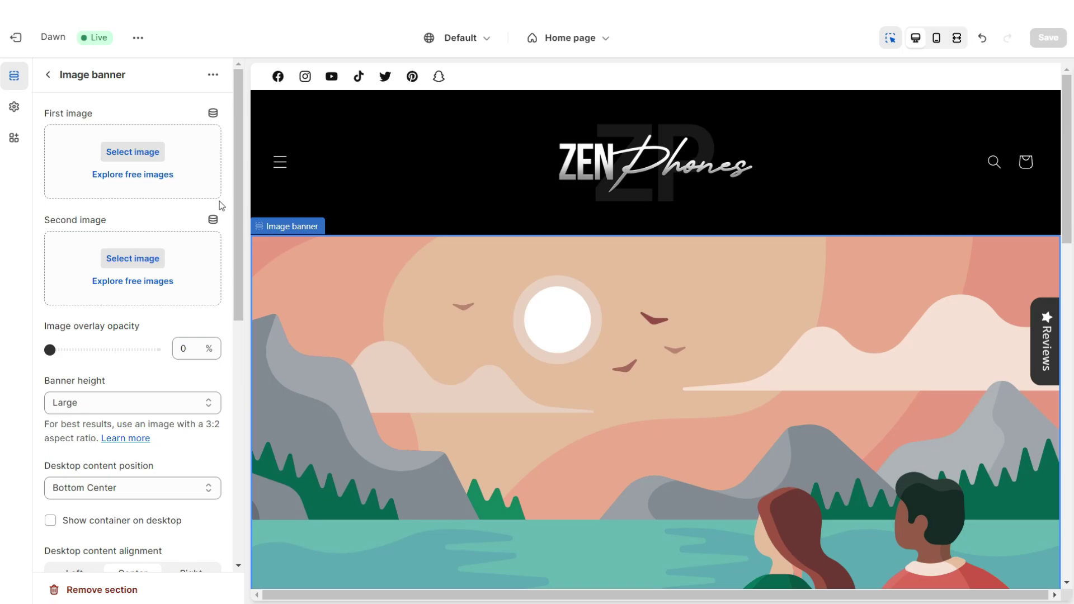
pyautogui.click(144, 152)
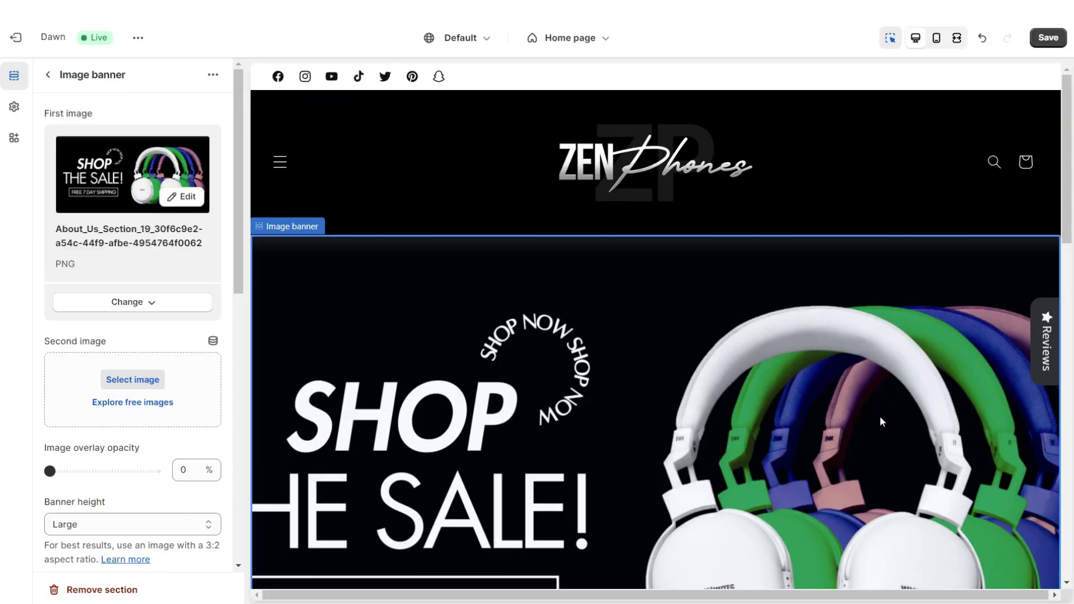
# Step: Set the image banner's height to Adapt to first image and save
pyautogui.scroll(-3, 94, 365)
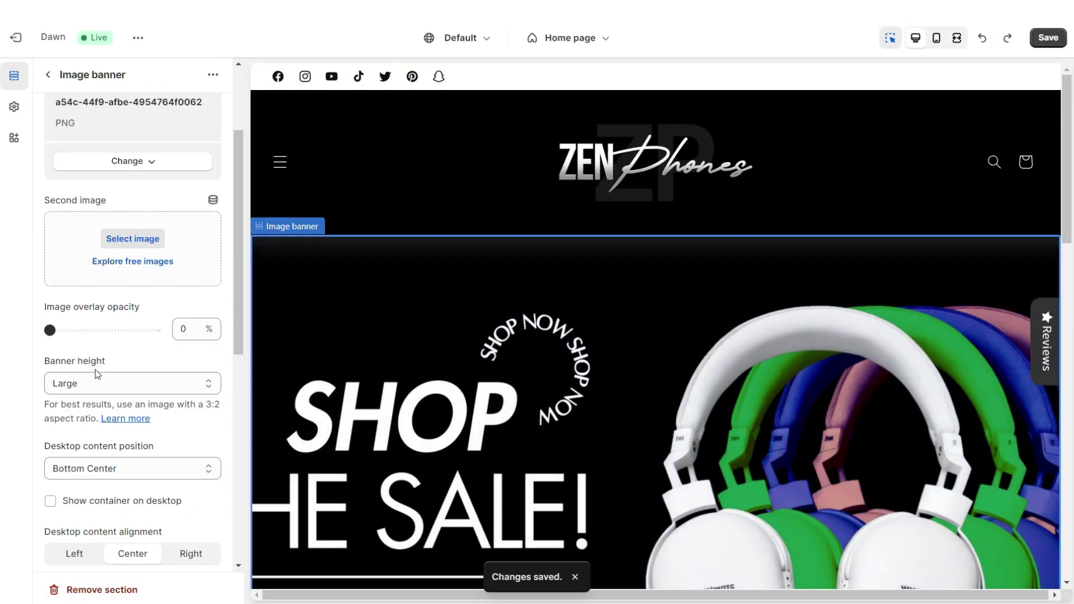
pyautogui.click(96, 381)
pyautogui.click(98, 401)
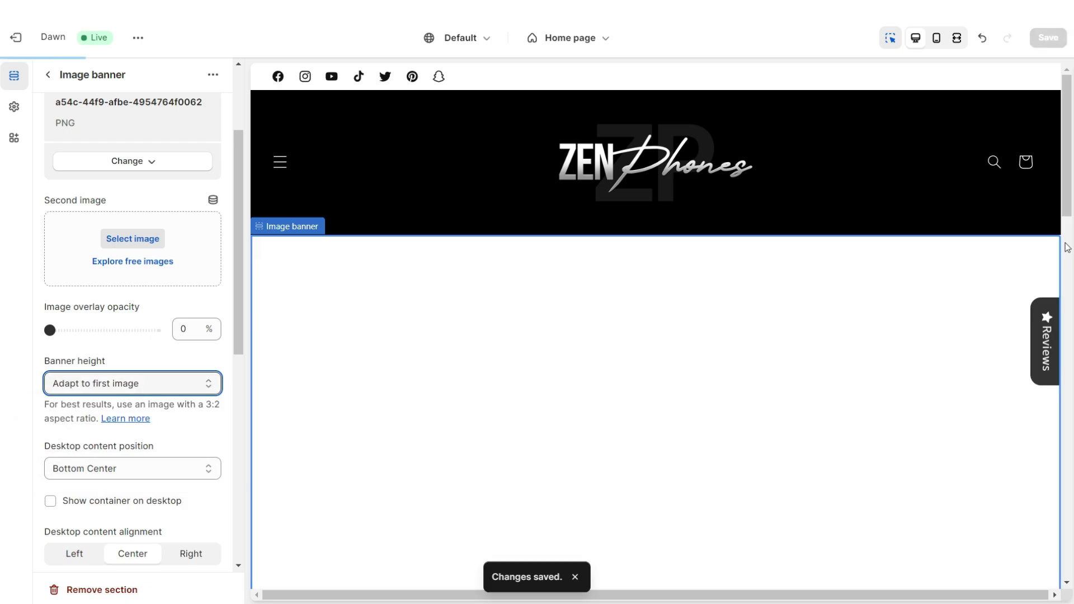
# Step: Add a Multicolumn section below the featured product, clearing its heading and button label
pyautogui.scroll(-10, 935, 186)
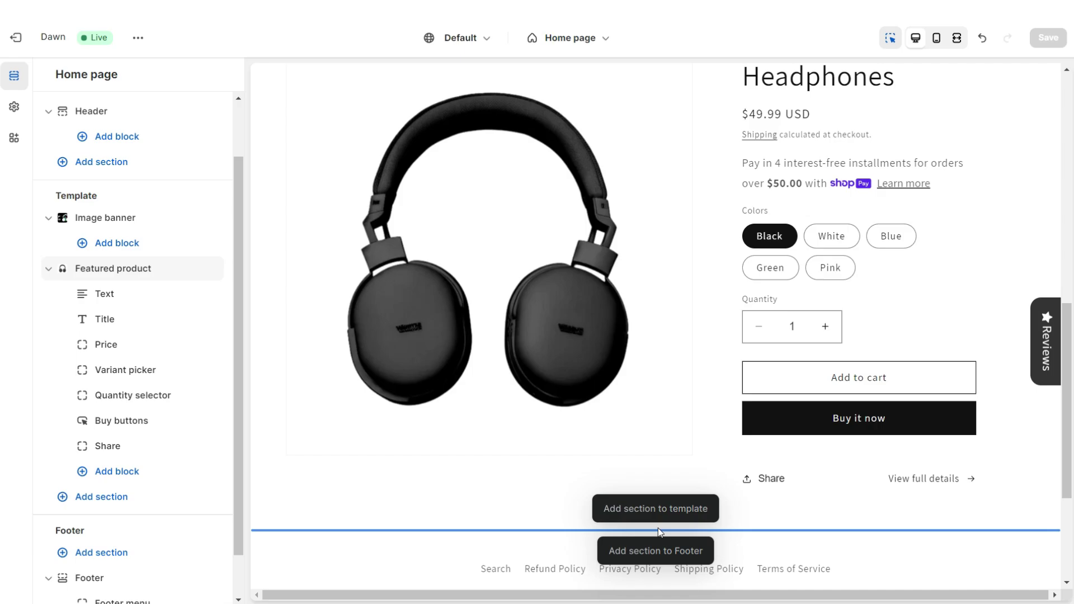
pyautogui.click(659, 530)
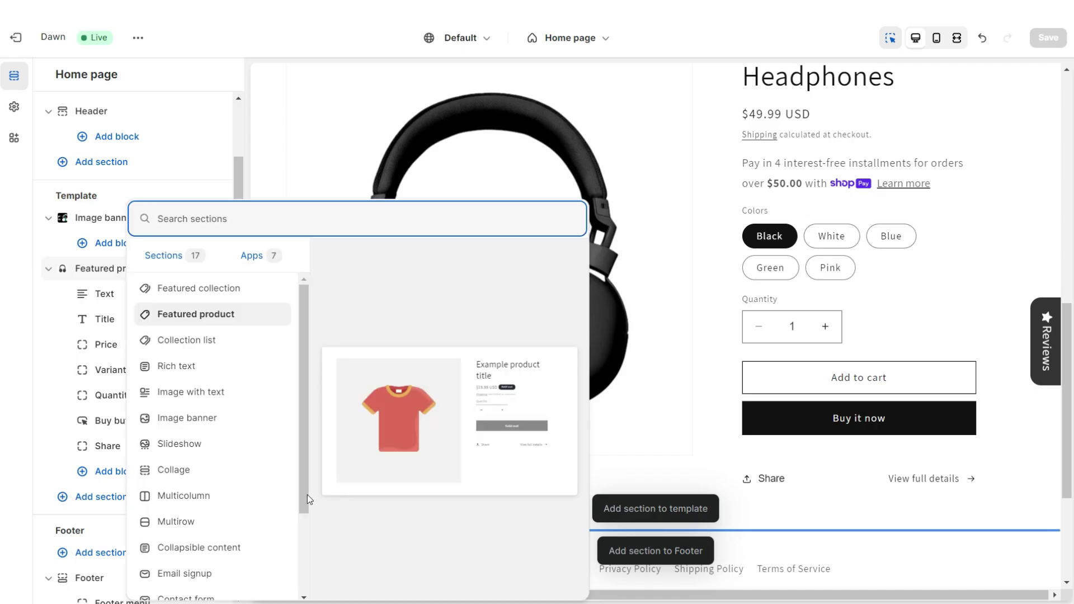
pyautogui.click(274, 497)
pyautogui.doubleClick(88, 177)
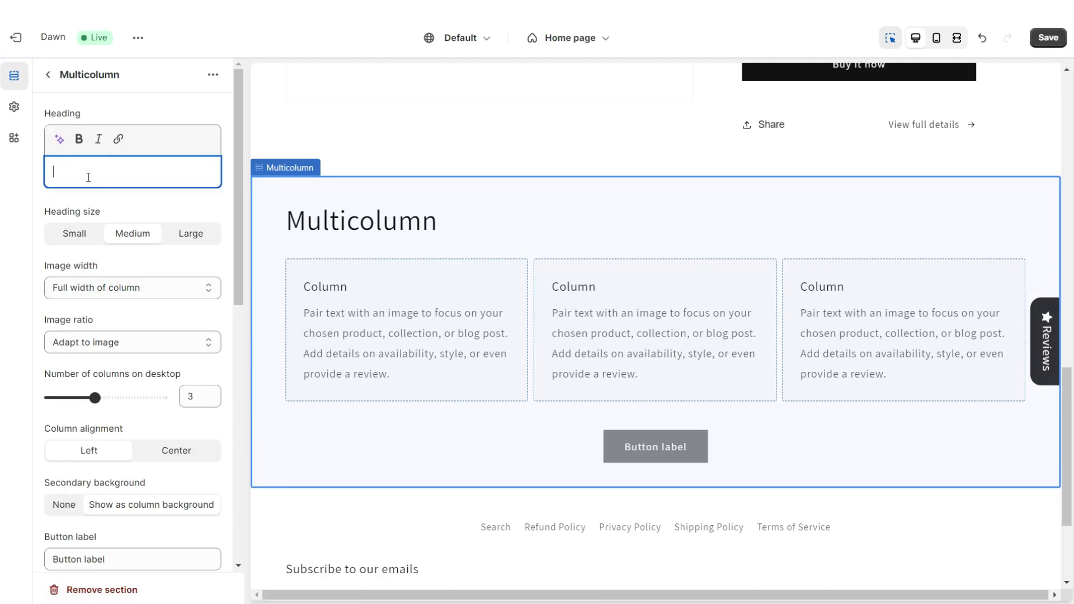
pyautogui.tripleClick(92, 556)
pyautogui.press('BackSpace')
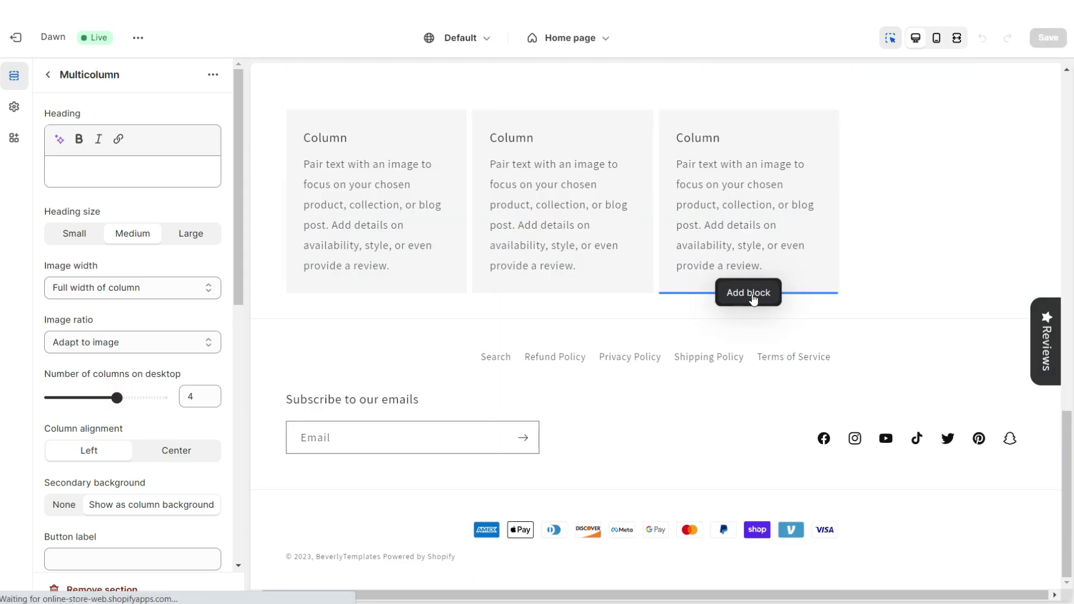
# Step: Add a fourth column to the multicolumn and style the section with no secondary background and the Scheme 2 color scheme
pyautogui.click(751, 295)
pyautogui.click(48, 75)
pyautogui.scroll(-1, 81, 417)
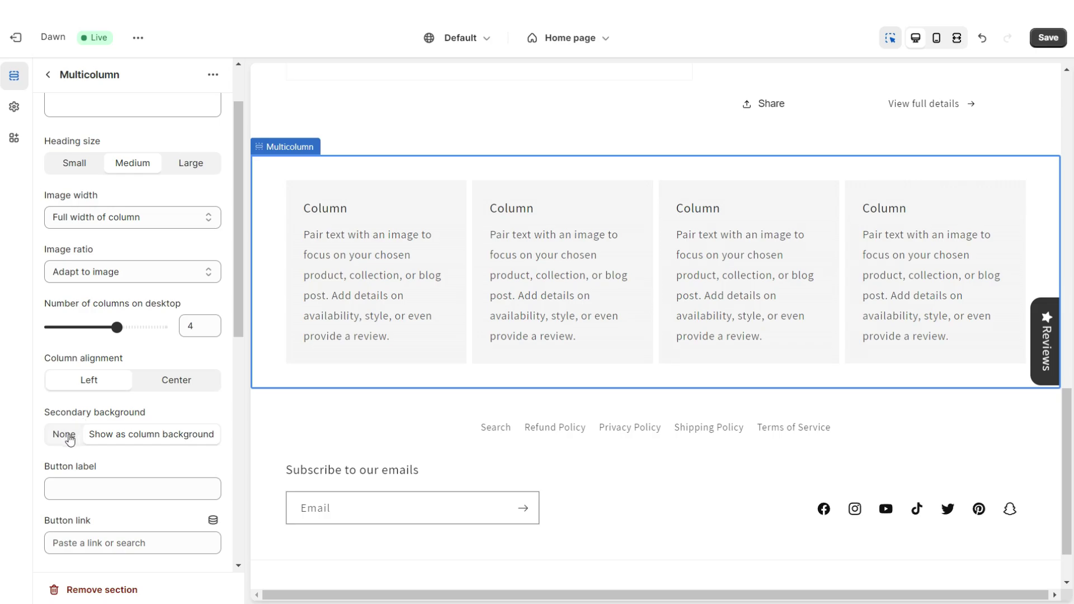
pyautogui.click(69, 438)
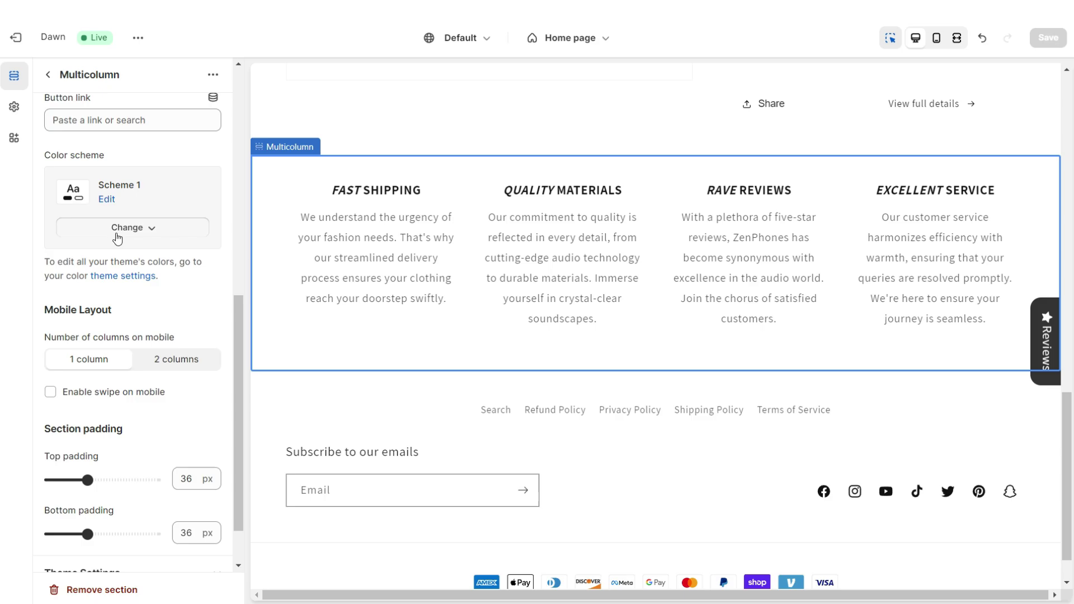
pyautogui.click(117, 239)
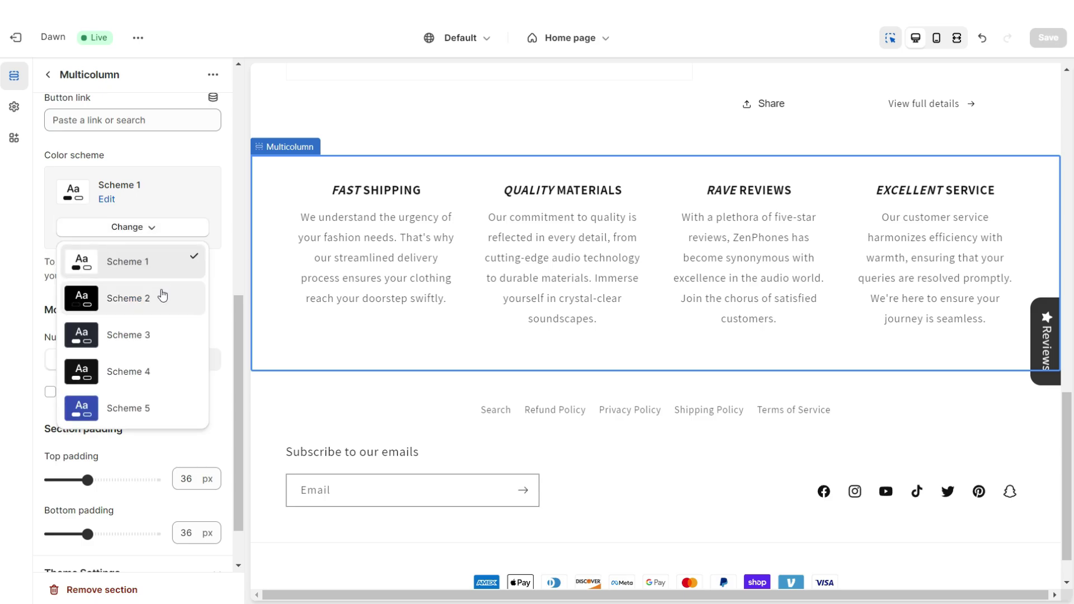
pyautogui.click(160, 298)
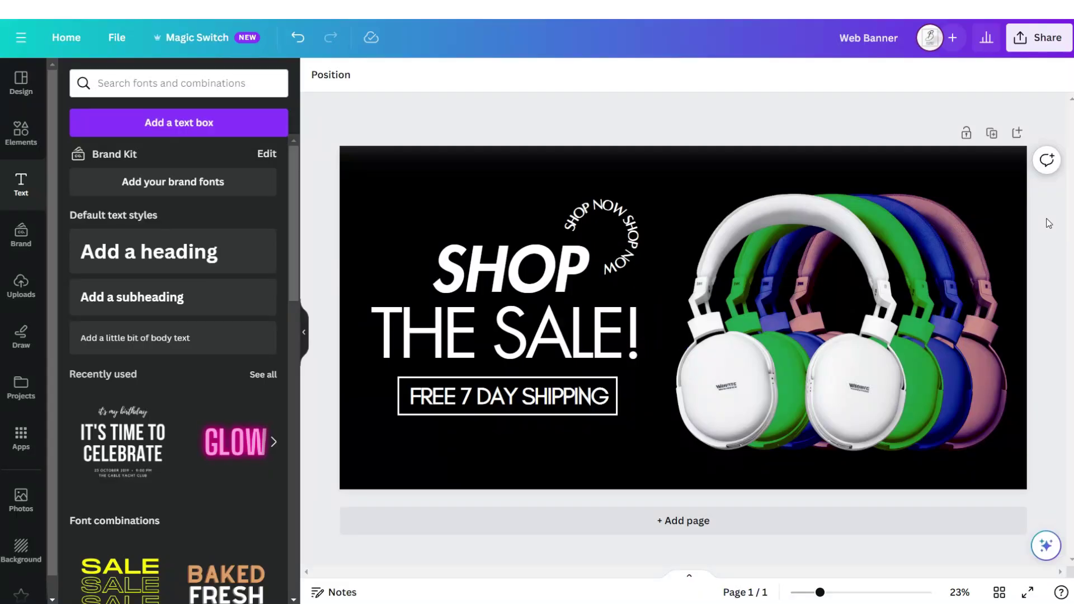
# Step: In Canva, add a page with a fast-shipping icon: a white-outlined circle, a faded half-circle graphic inside it and a large delivery truck
pyautogui.click(1018, 134)
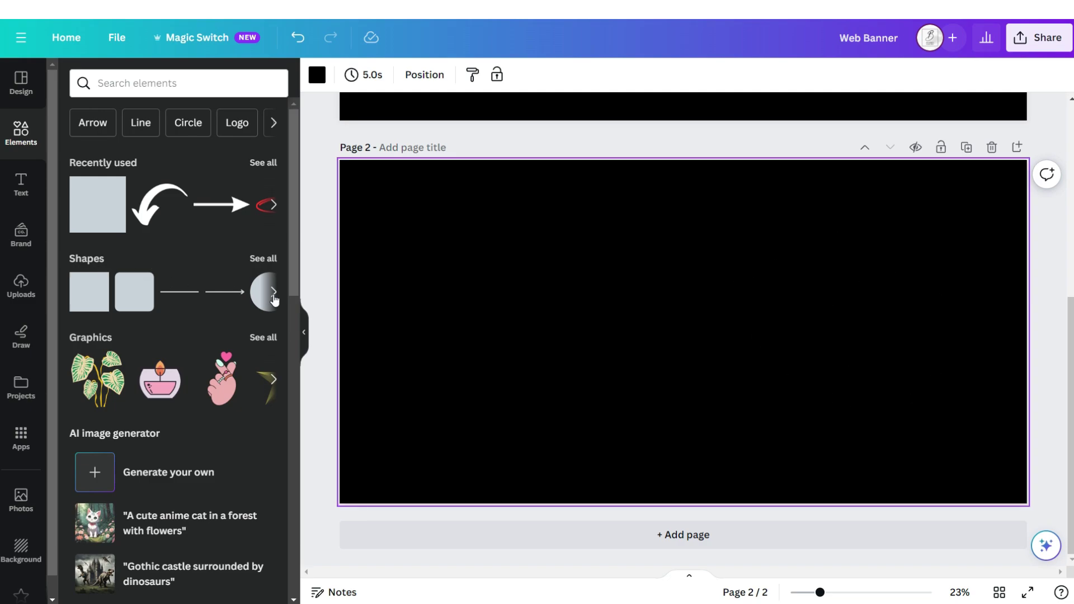
pyautogui.click(258, 302)
pyautogui.moveTo(735, 280); pyautogui.dragTo(855, 160)
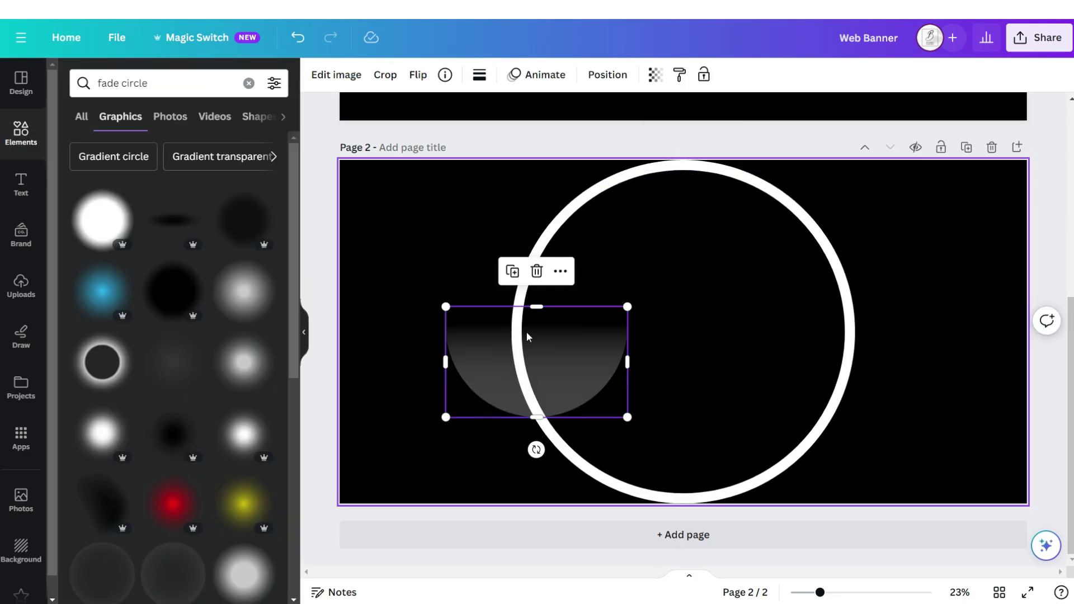
pyautogui.moveTo(556, 389); pyautogui.dragTo(657, 461)
pyautogui.moveTo(728, 380); pyautogui.dragTo(885, 285)
pyautogui.moveTo(825, 336); pyautogui.dragTo(787, 338)
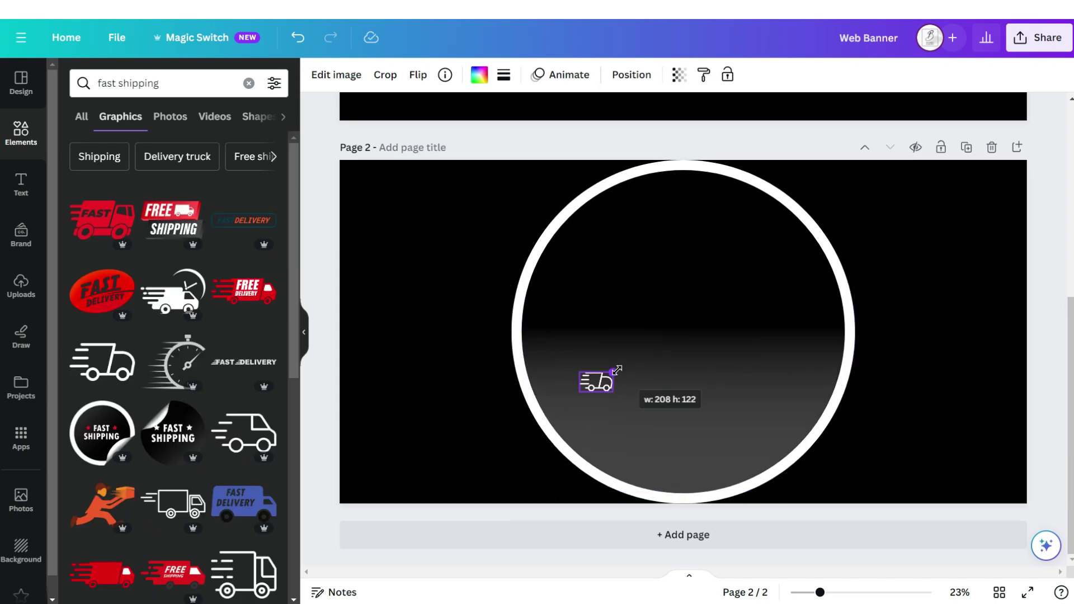
pyautogui.moveTo(616, 369); pyautogui.dragTo(802, 282)
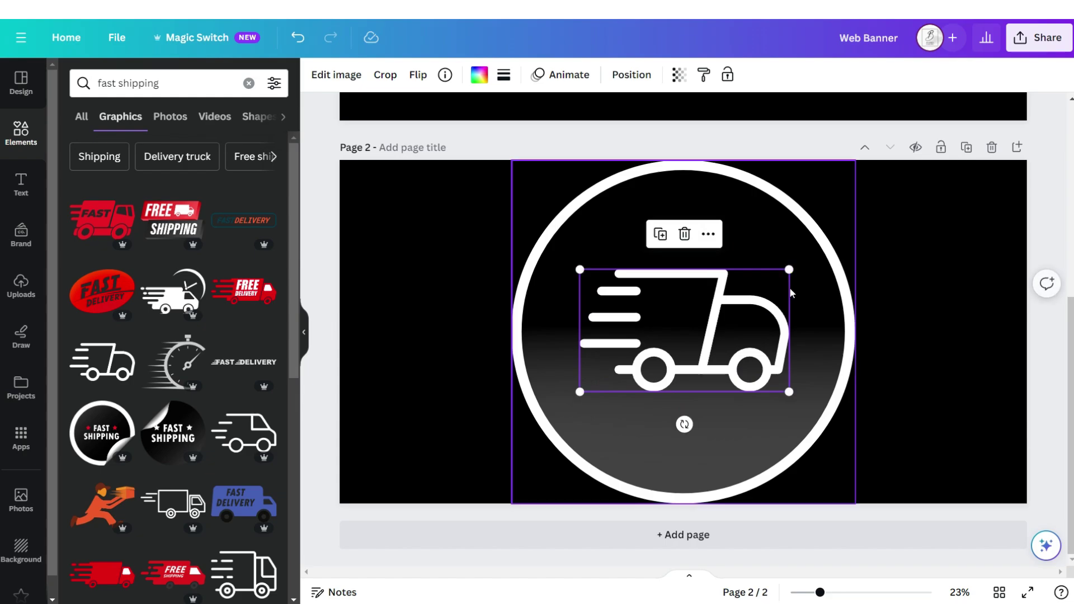
pyautogui.hotkey('ctrl', 'z')
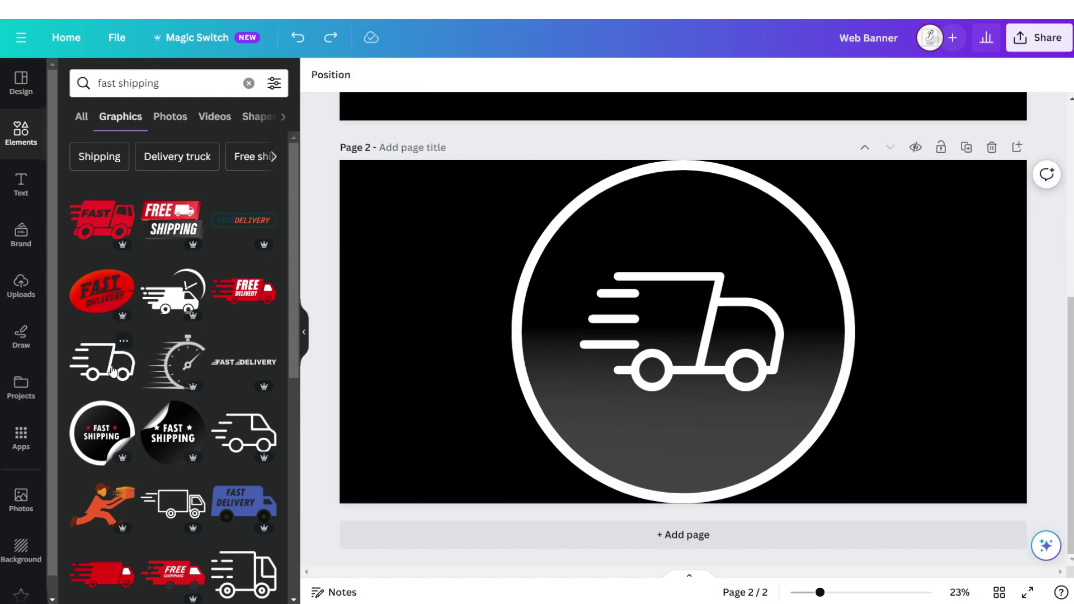
# Step: Duplicate the icon page for further icons, using an enlarged quality ribbon on page 3 and an enlarged customer service agent on page 5
pyautogui.click(964, 157)
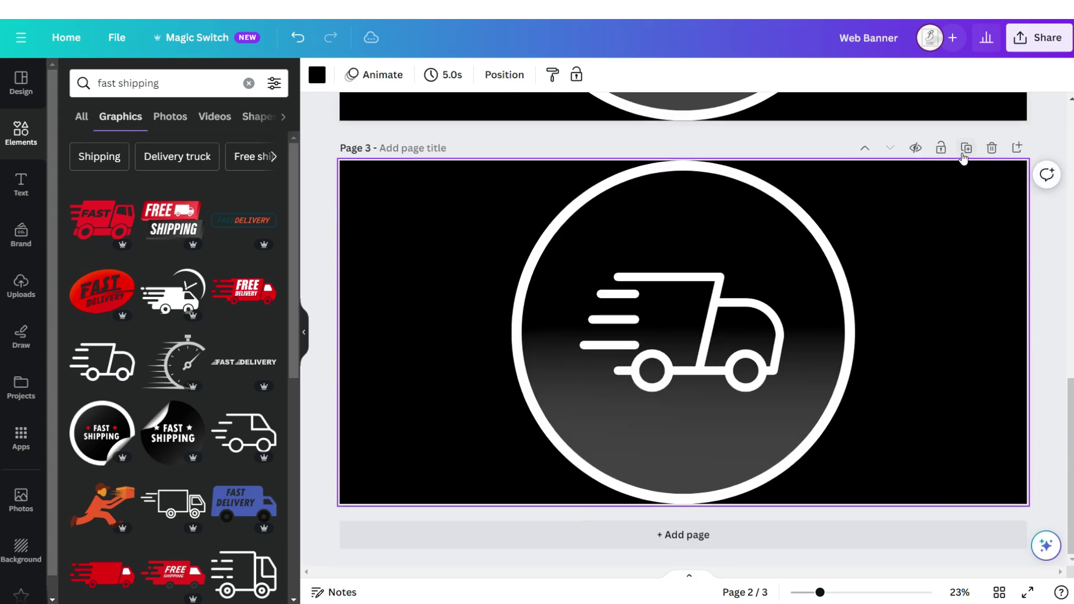
pyautogui.click(692, 292)
pyautogui.press('Delete')
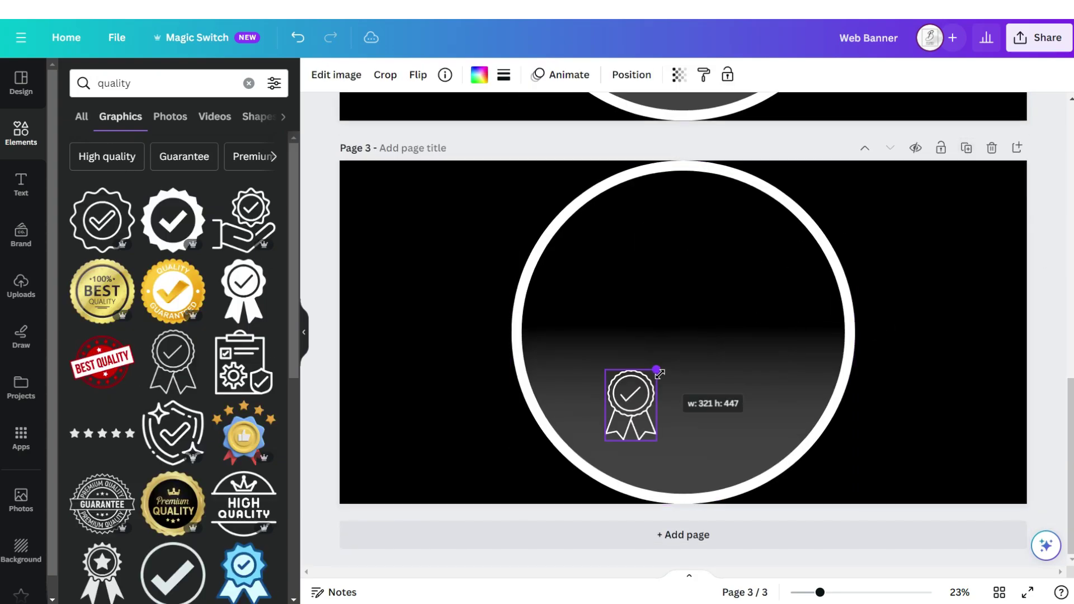
pyautogui.moveTo(660, 367); pyautogui.dragTo(782, 242)
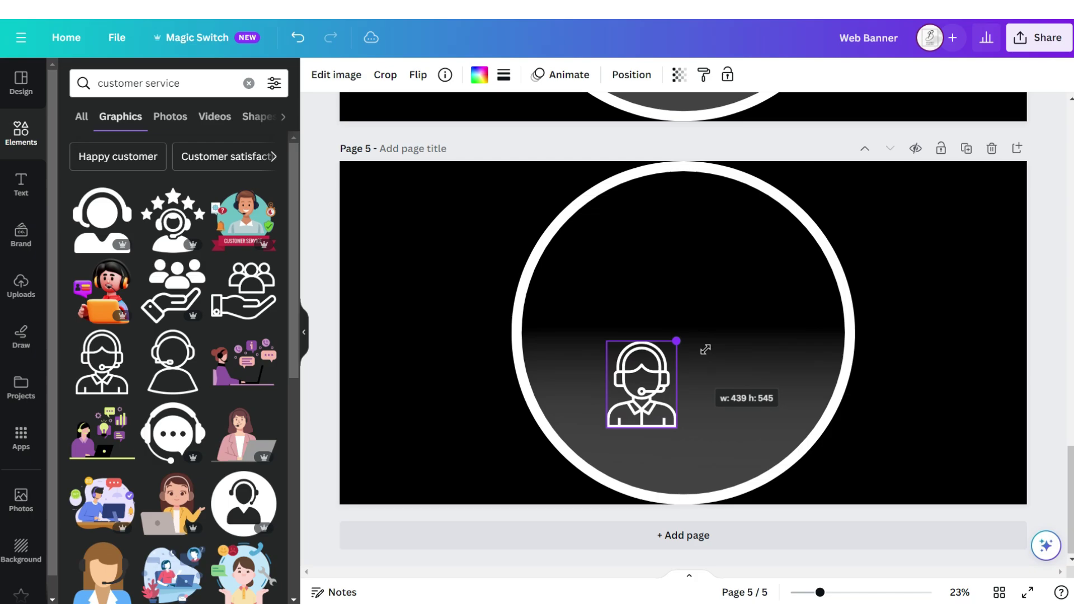
pyautogui.moveTo(706, 349); pyautogui.dragTo(763, 285)
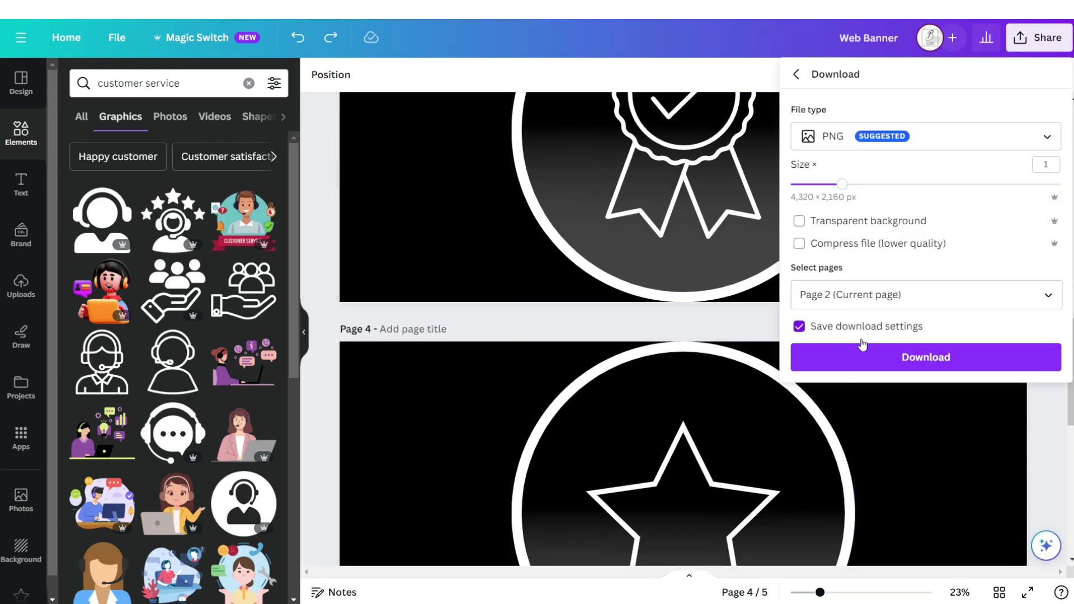
# Step: Download page 2 as a PNG, use it as the Fast Shipping column's image in Shopify, and set the image width to half of the column
pyautogui.click(858, 358)
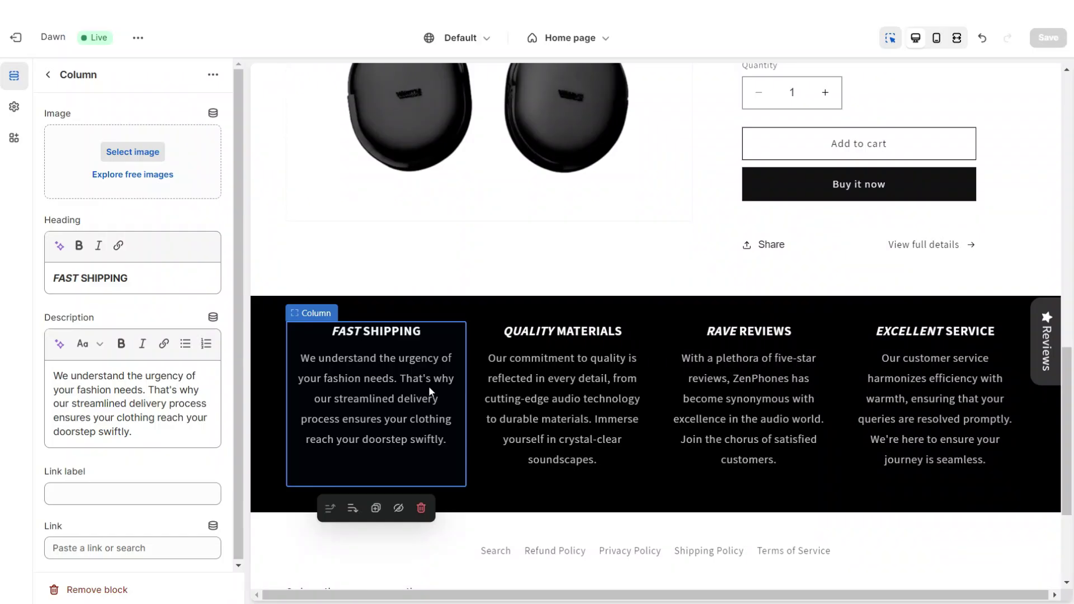
pyautogui.click(132, 152)
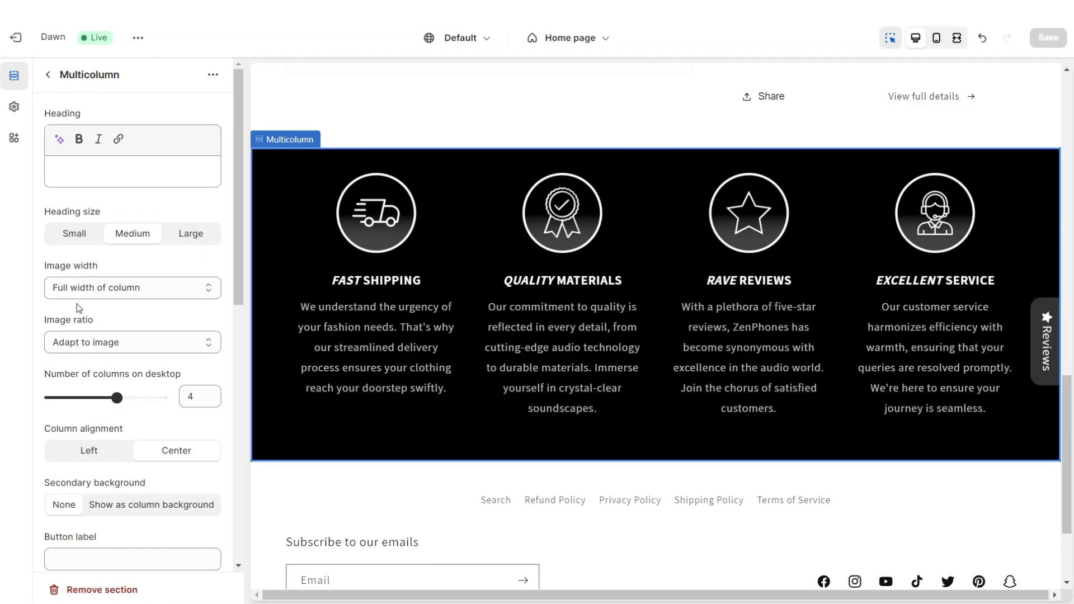
pyautogui.click(79, 292)
pyautogui.click(84, 313)
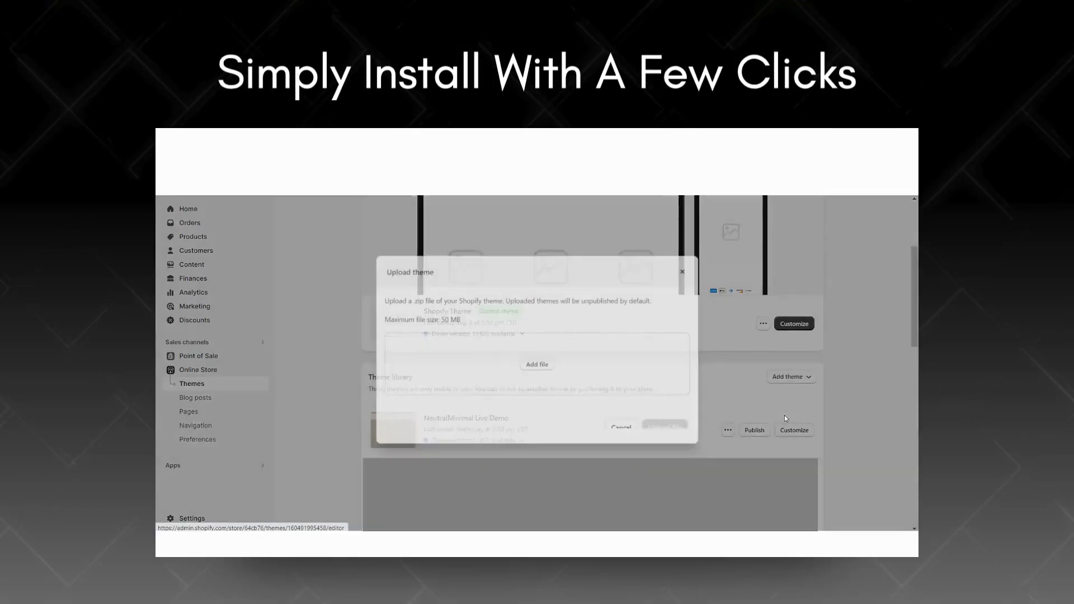
pyautogui.click(574, 507)
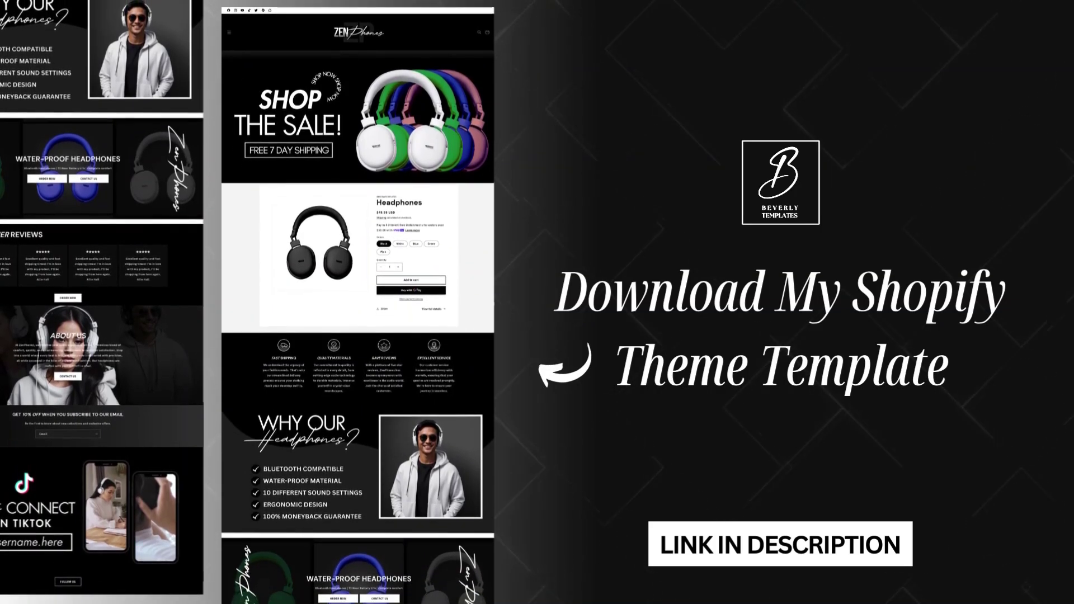
# Step: Add an Image banner section to the template below the multicolumn
pyautogui.click(653, 408)
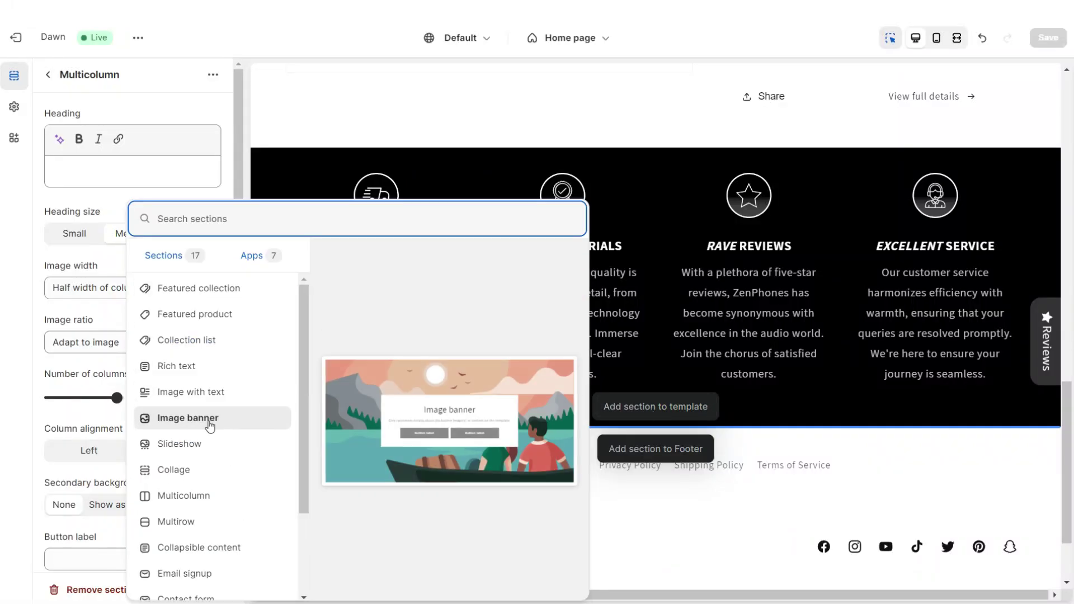
pyautogui.click(209, 422)
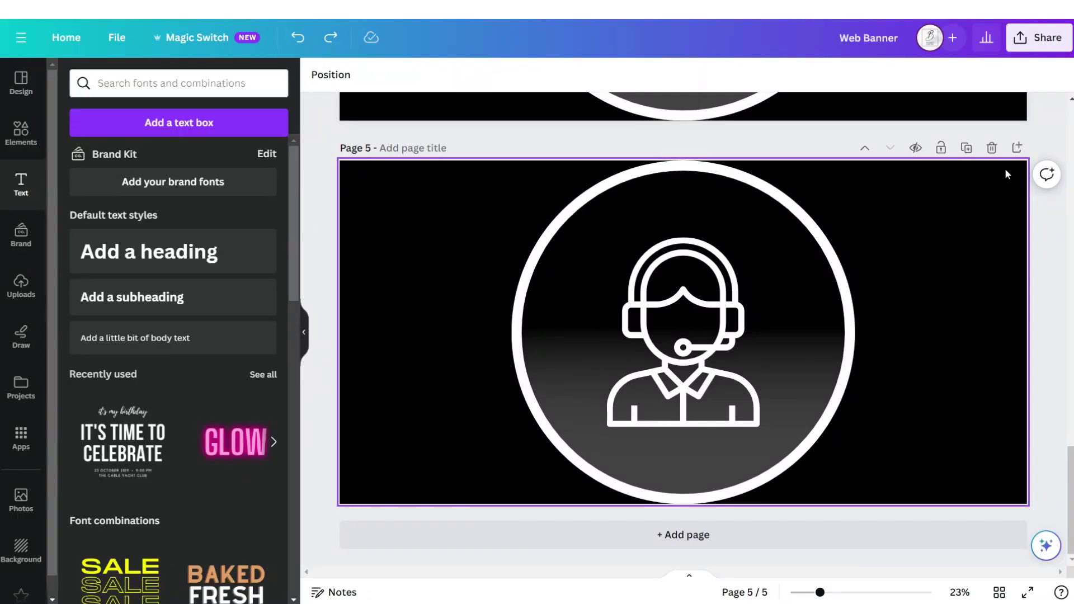
# Step: In Canva, add a page with a #222222 background and stretch a black wavy abstract shape across its upper part
pyautogui.click(1017, 147)
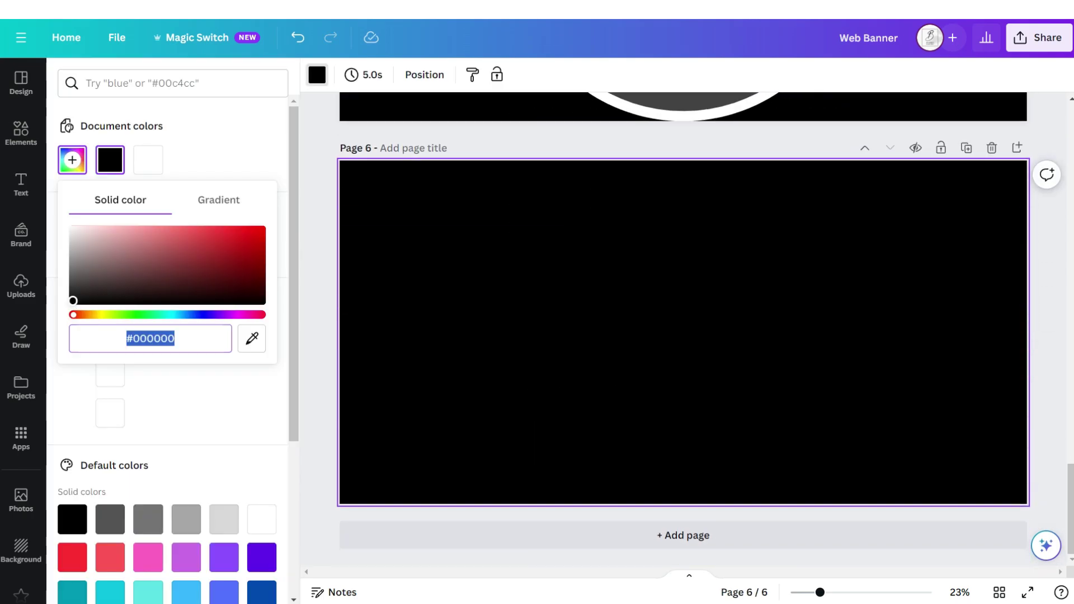
pyautogui.write('222222')
pyautogui.press('Return')
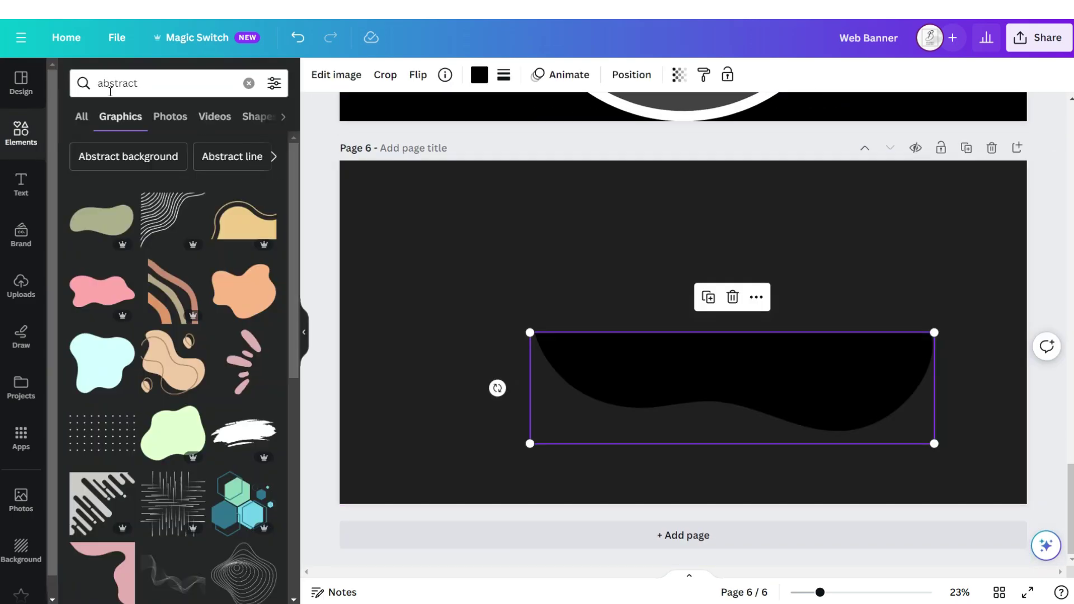
pyautogui.moveTo(706, 411); pyautogui.dragTo(486, 218)
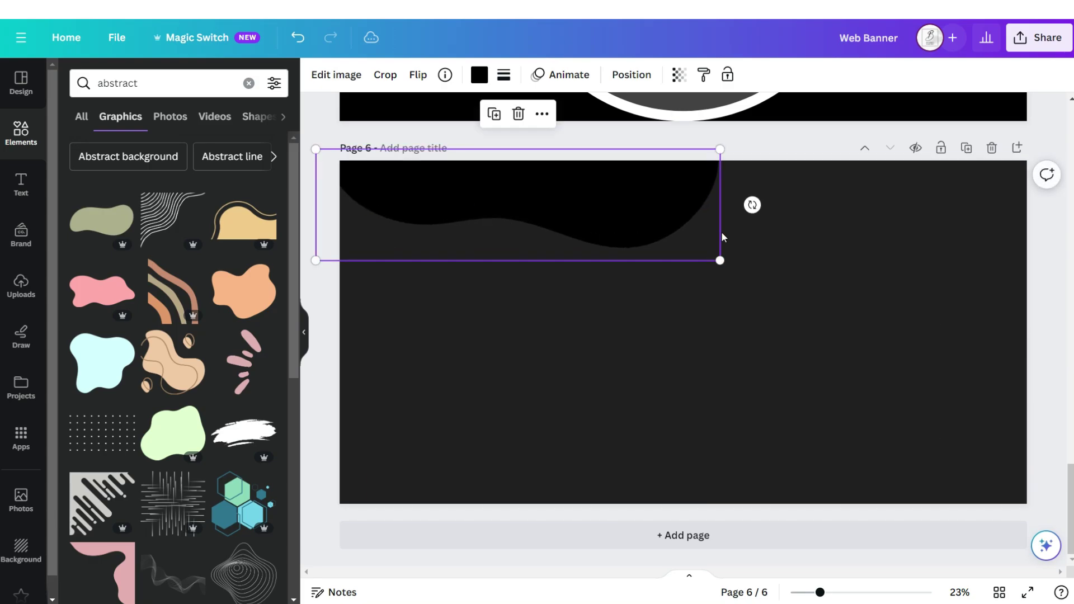
pyautogui.moveTo(721, 262); pyautogui.dragTo(985, 364)
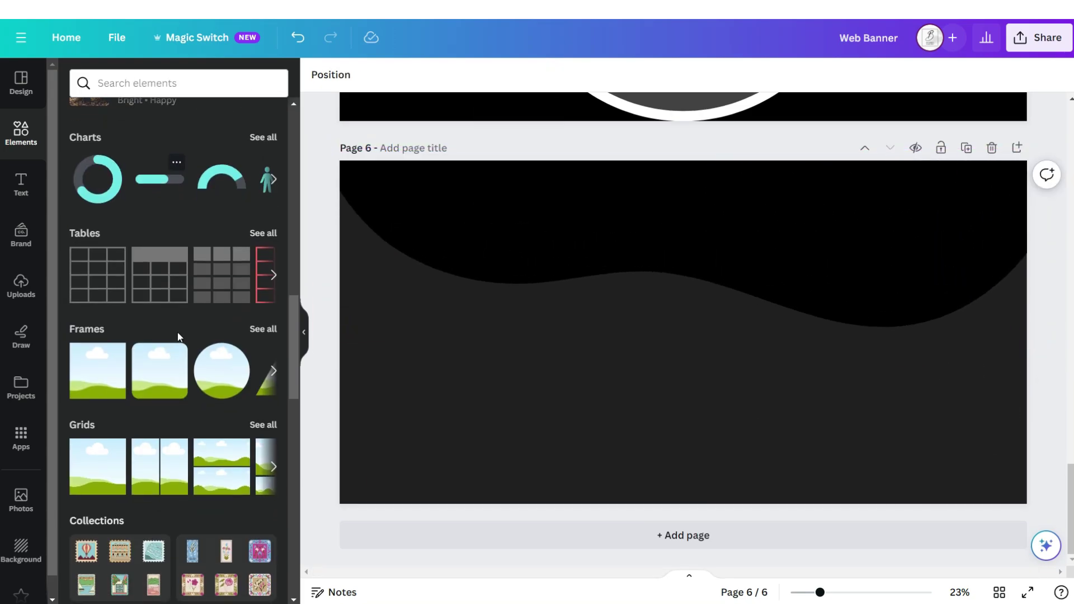
# Step: Place a large square frame on the right half of page 6 and fill it with the photo of the man wearing headphones
pyautogui.click(259, 331)
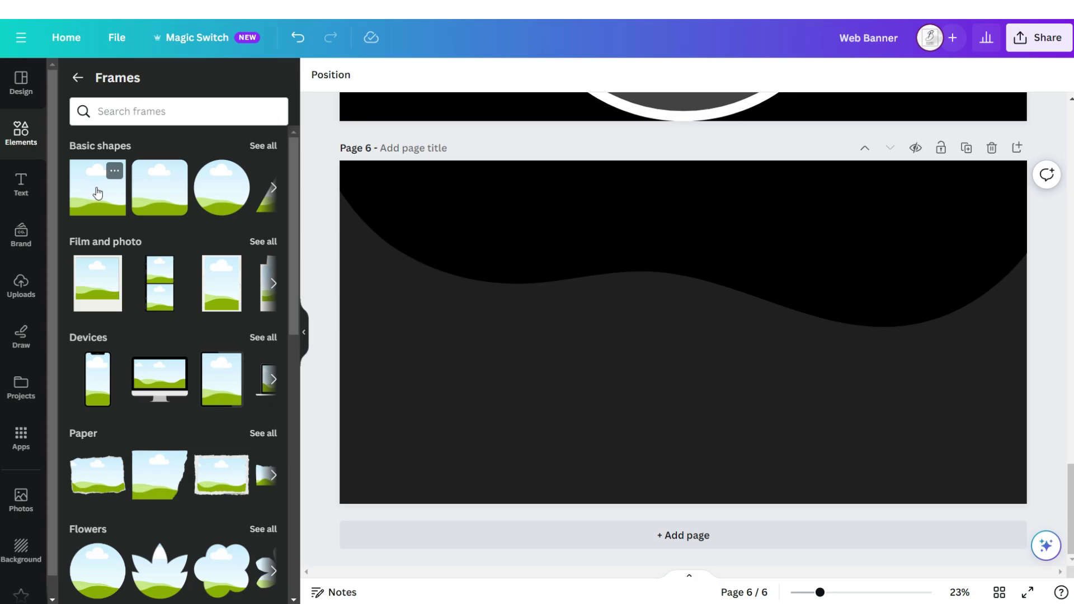
pyautogui.click(97, 193)
pyautogui.moveTo(720, 324); pyautogui.dragTo(813, 290)
pyautogui.moveTo(912, 377); pyautogui.dragTo(965, 473)
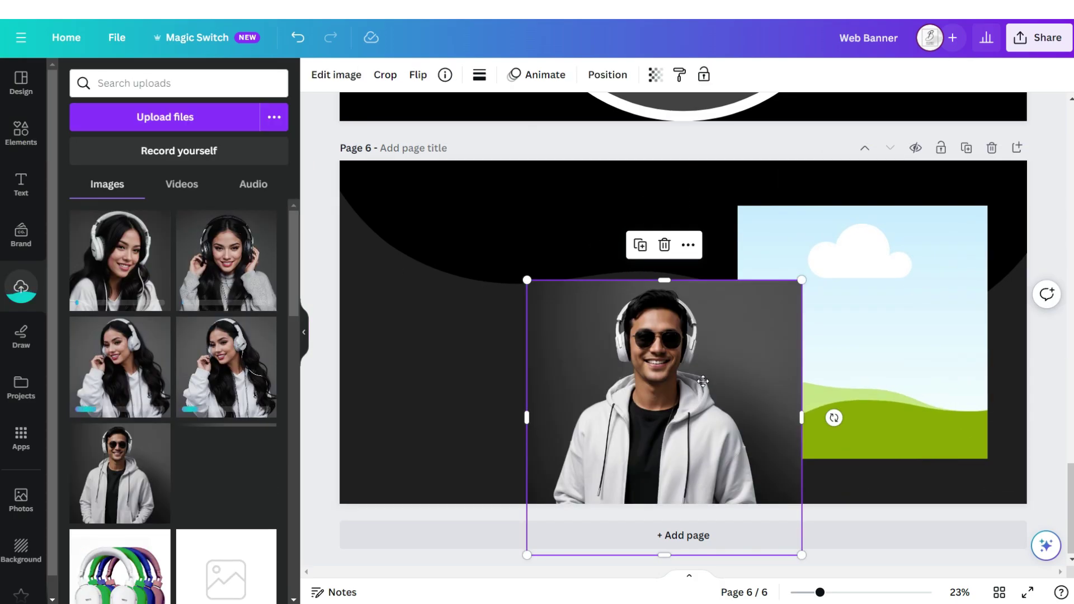
pyautogui.moveTo(693, 385); pyautogui.dragTo(765, 349)
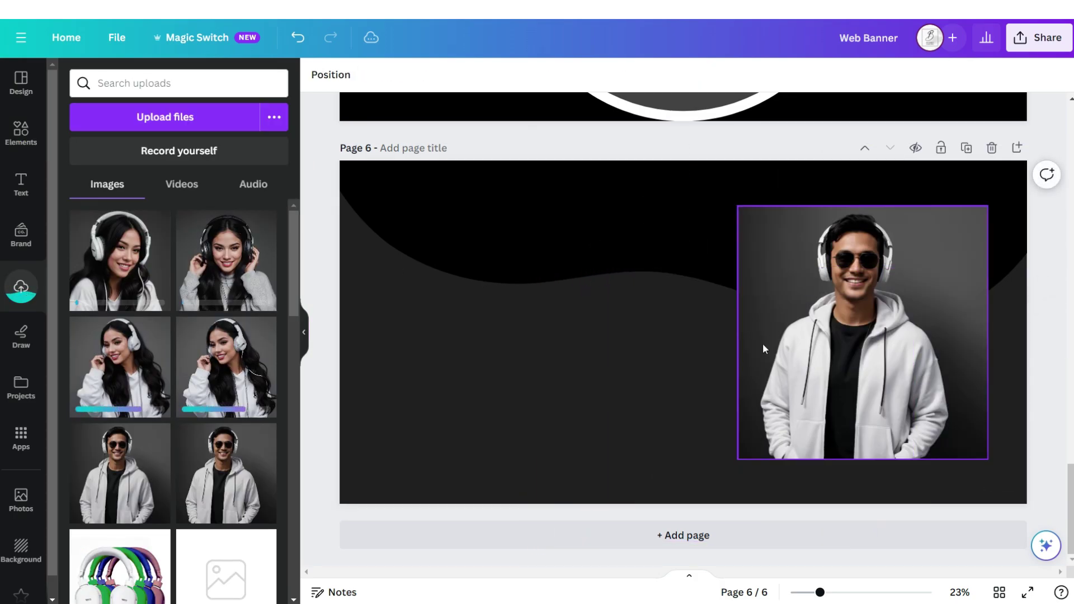
# Step: Add a white square of about 1633 × 1651 px behind the framed photo as a thin white border
pyautogui.click(21, 135)
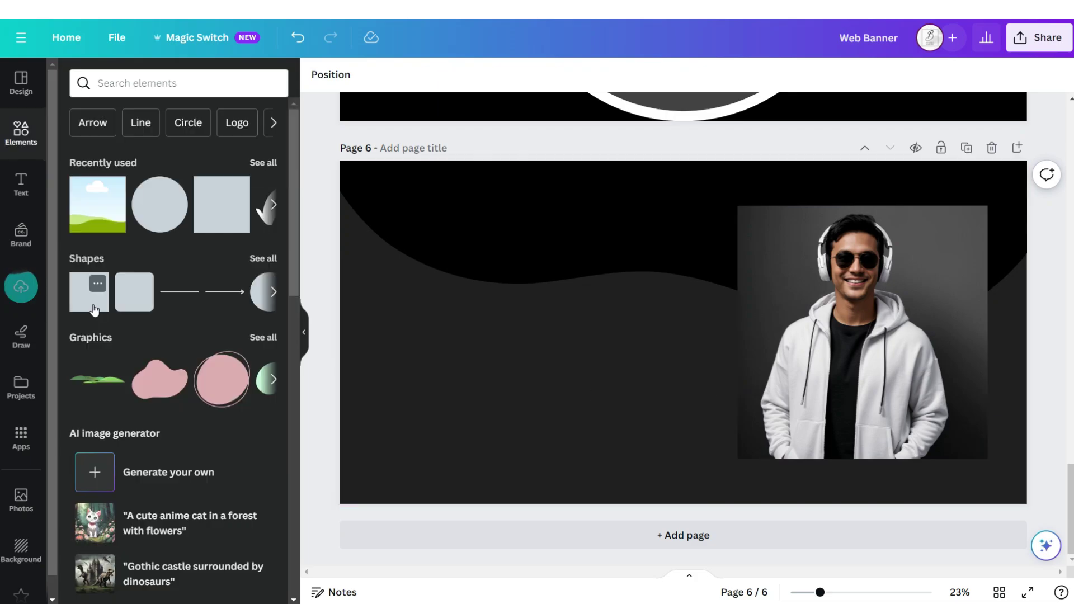
pyautogui.click(95, 310)
pyautogui.click(262, 160)
pyautogui.moveTo(684, 332); pyautogui.dragTo(726, 328)
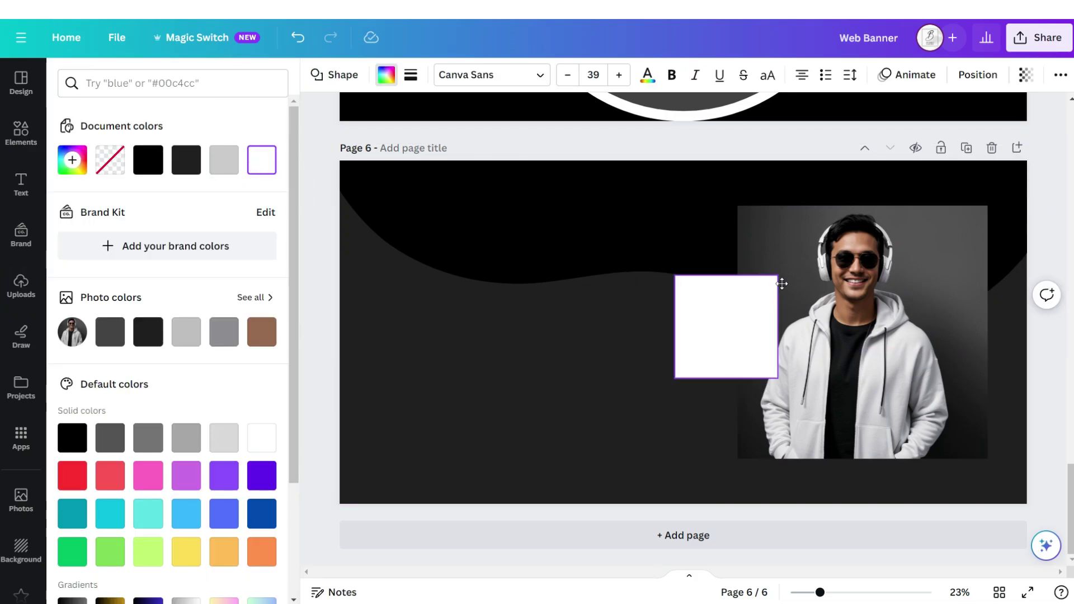
pyautogui.moveTo(780, 379); pyautogui.dragTo(1002, 486)
pyautogui.click(978, 75)
pyautogui.click(268, 119)
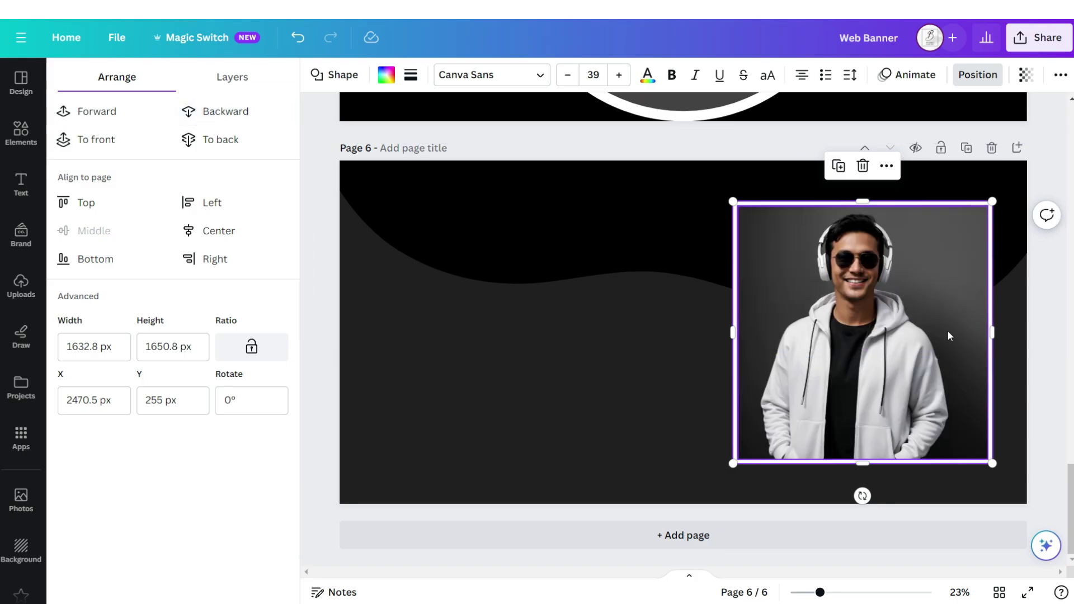
# Step: Add the text "Why Our" at size 222 beside the photo and set its font to Futura
pyautogui.click(21, 183)
pyautogui.click(137, 340)
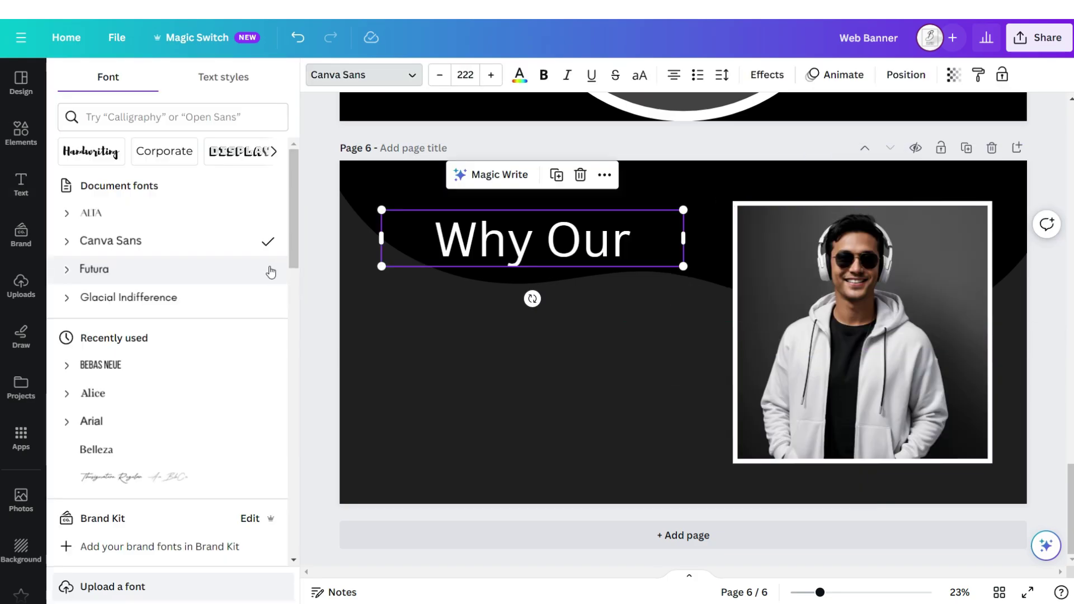
pyautogui.click(235, 270)
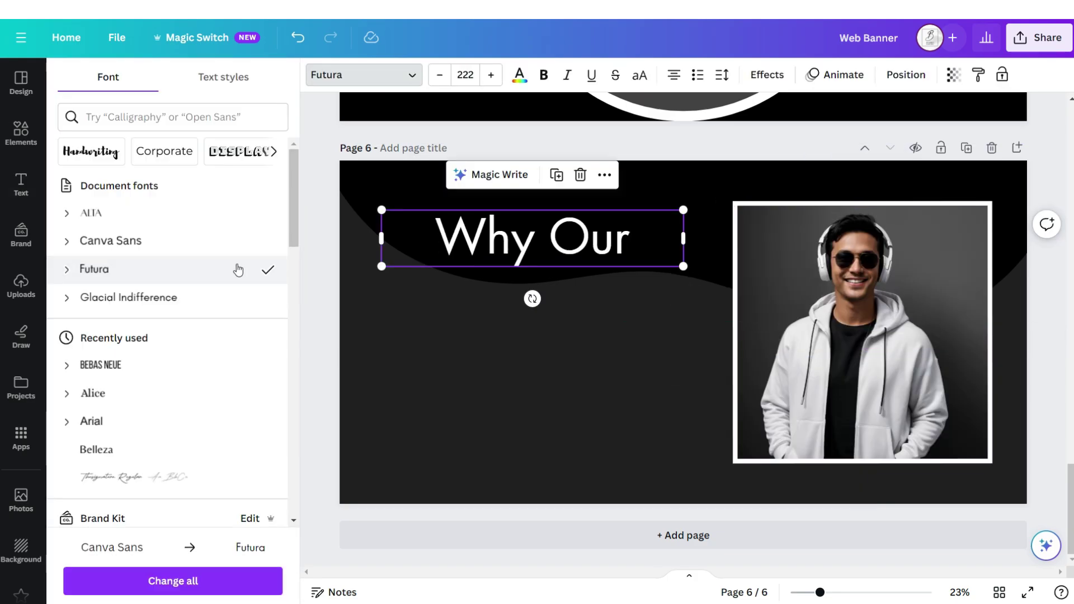
# Step: Make "Why Our" all uppercase and add "Headphones?" beneath it in a handwritten signature font
pyautogui.click(638, 82)
pyautogui.click(21, 183)
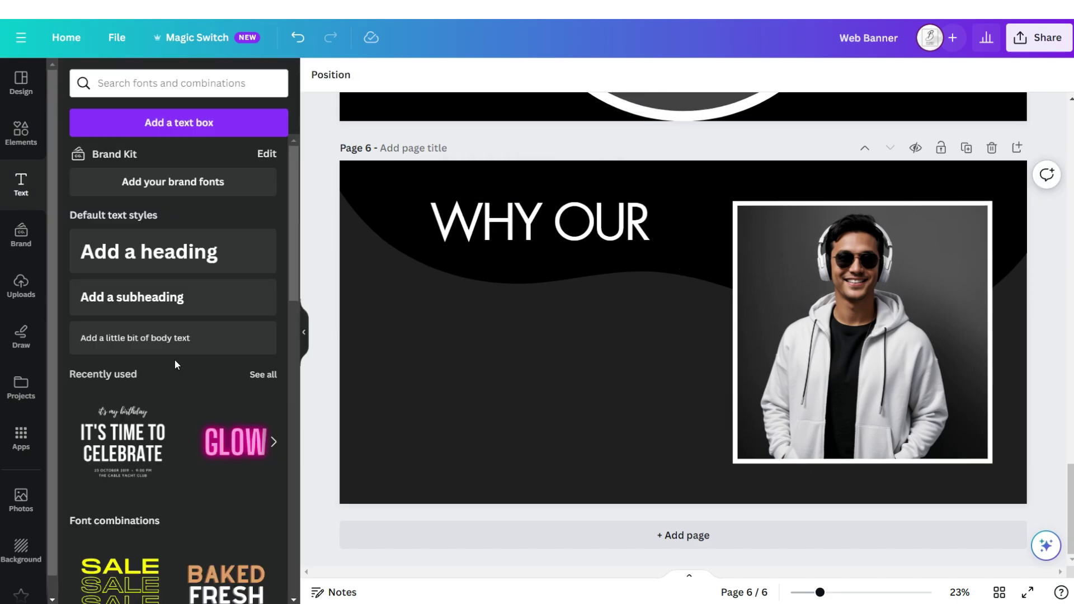
pyautogui.click(172, 346)
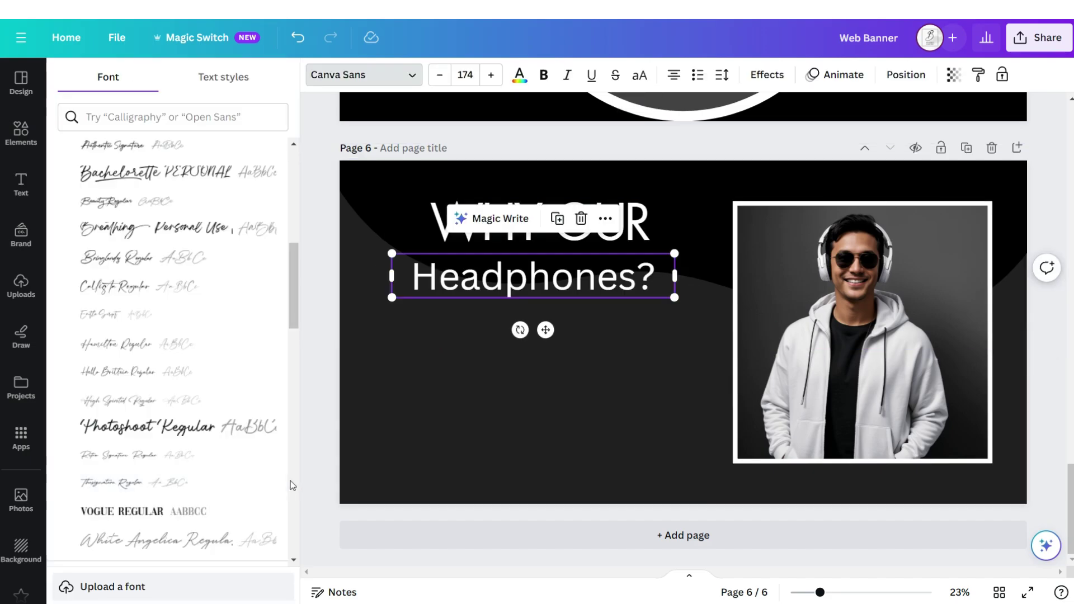
pyautogui.click(404, 308)
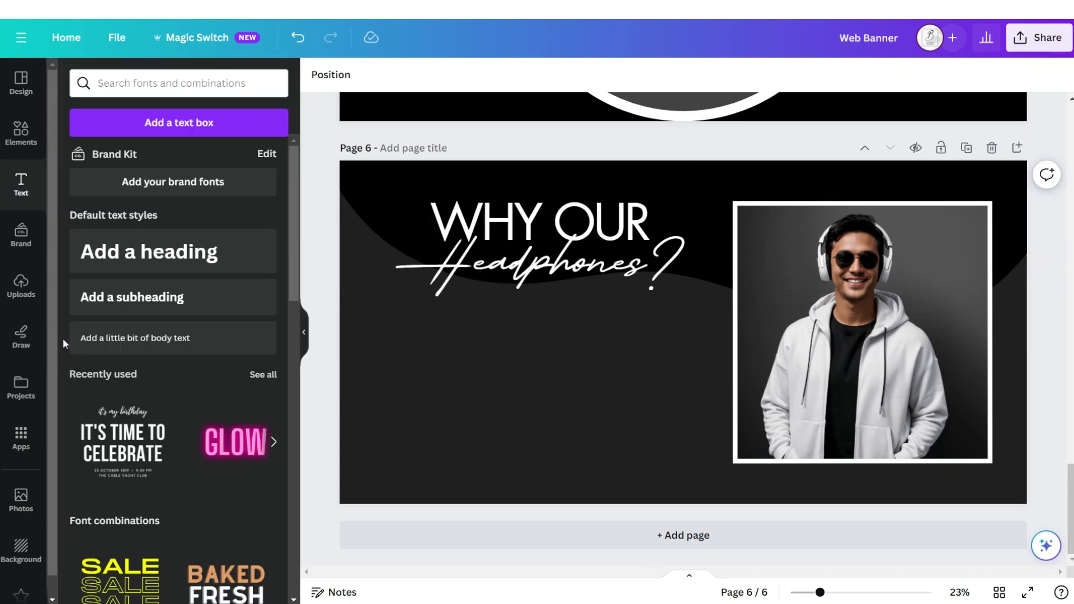
# Step: Add bold uppercase body text under the title listing five benefits, from "BLUETOOTH COMPATIBLE" to "100% MONEYBACK GUARANTEE"
pyautogui.click(91, 348)
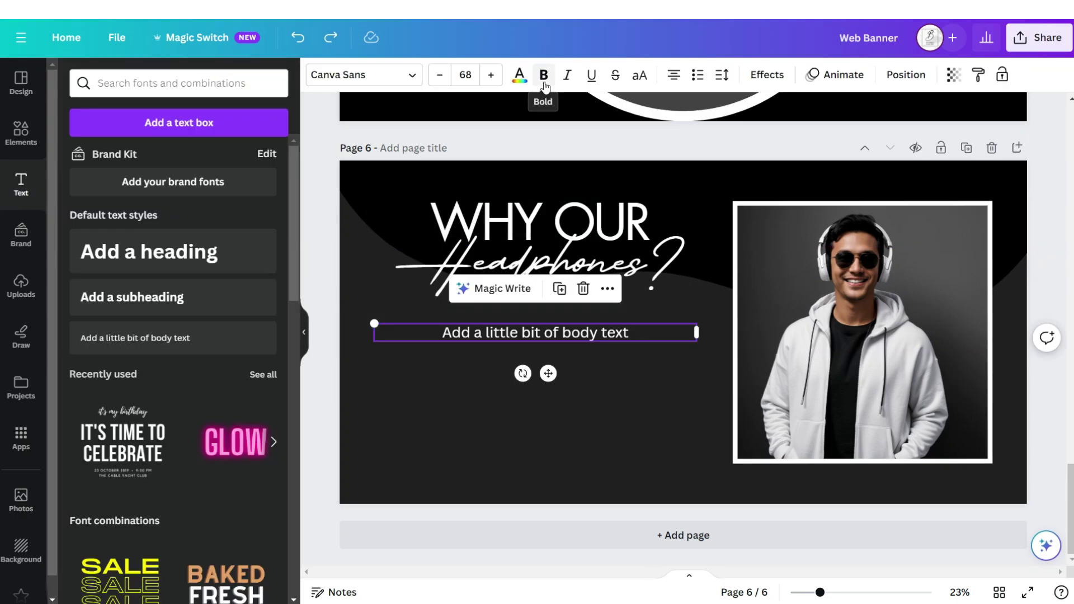
pyautogui.click(543, 75)
pyautogui.click(640, 74)
pyautogui.rightClick(569, 336)
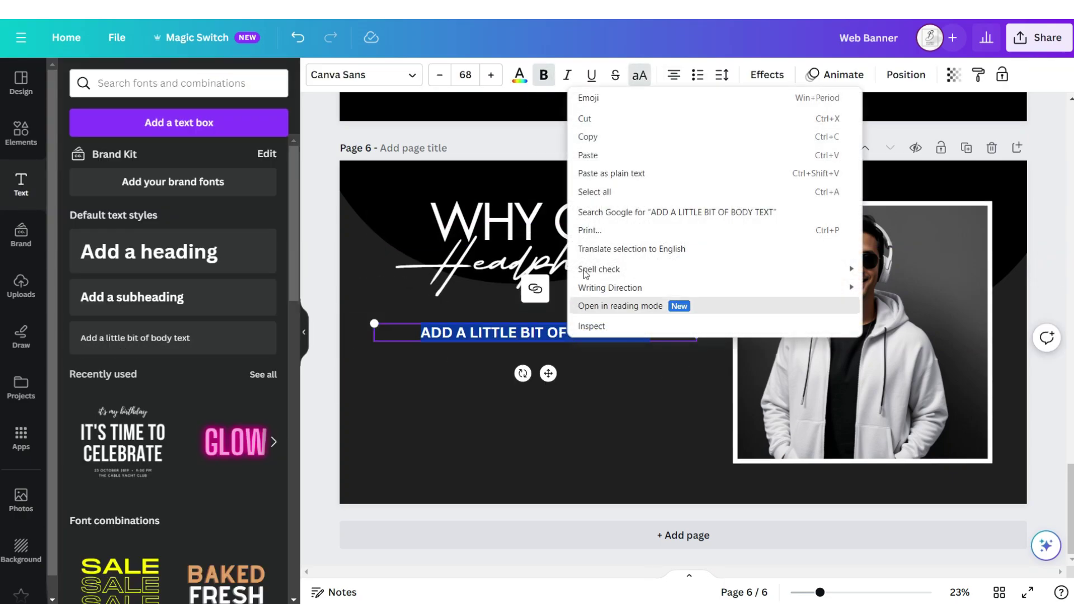
pyautogui.click(594, 155)
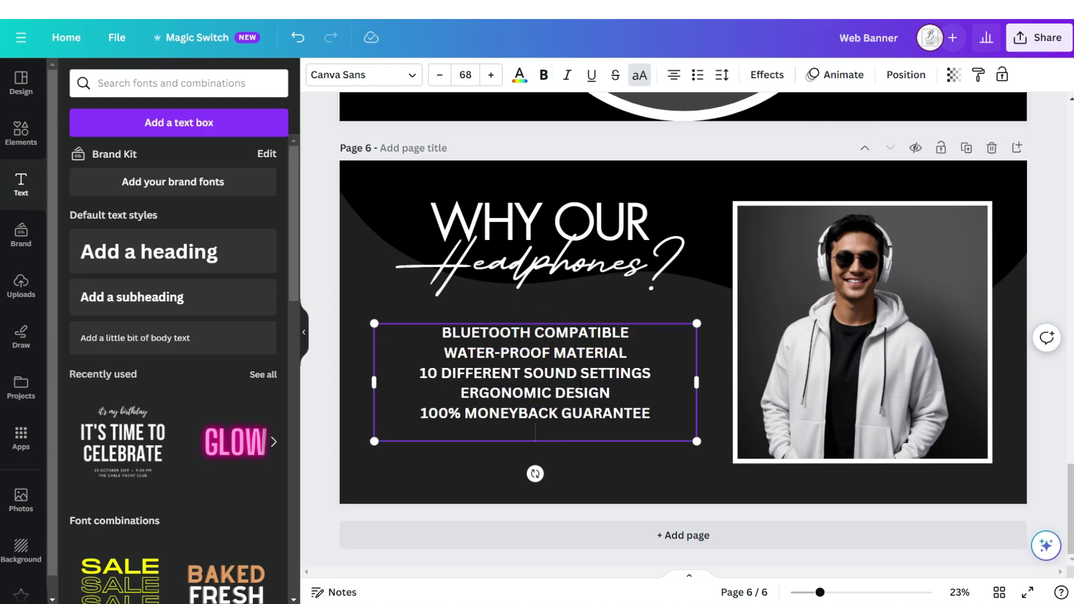
# Step: Add a small black circle beside the "BLUETOOTH COMPATIBLE" line
pyautogui.click(21, 132)
pyautogui.click(222, 204)
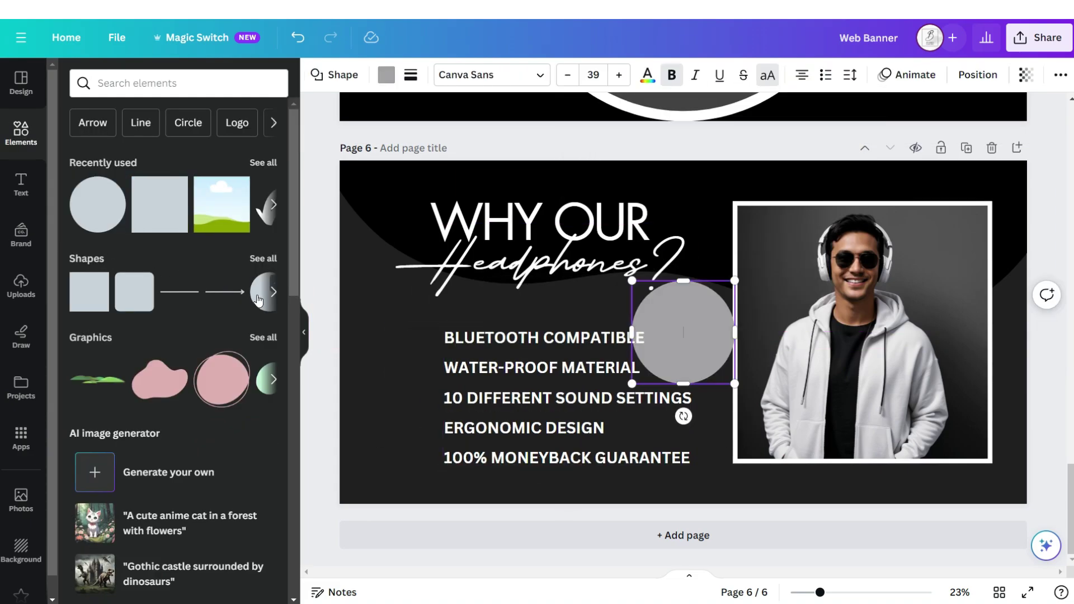
pyautogui.moveTo(679, 326); pyautogui.dragTo(402, 379)
pyautogui.click(386, 74)
pyautogui.click(144, 167)
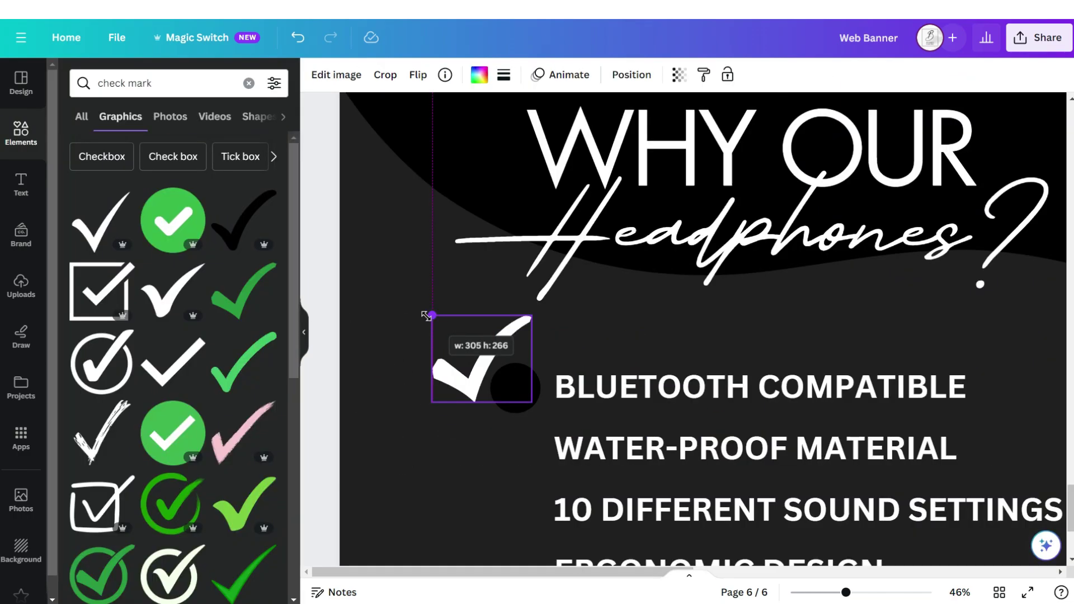
# Step: Fit the white check mark inside the black circle and duplicate the pair beside each of the remaining benefit lines
pyautogui.moveTo(428, 321); pyautogui.dragTo(500, 374)
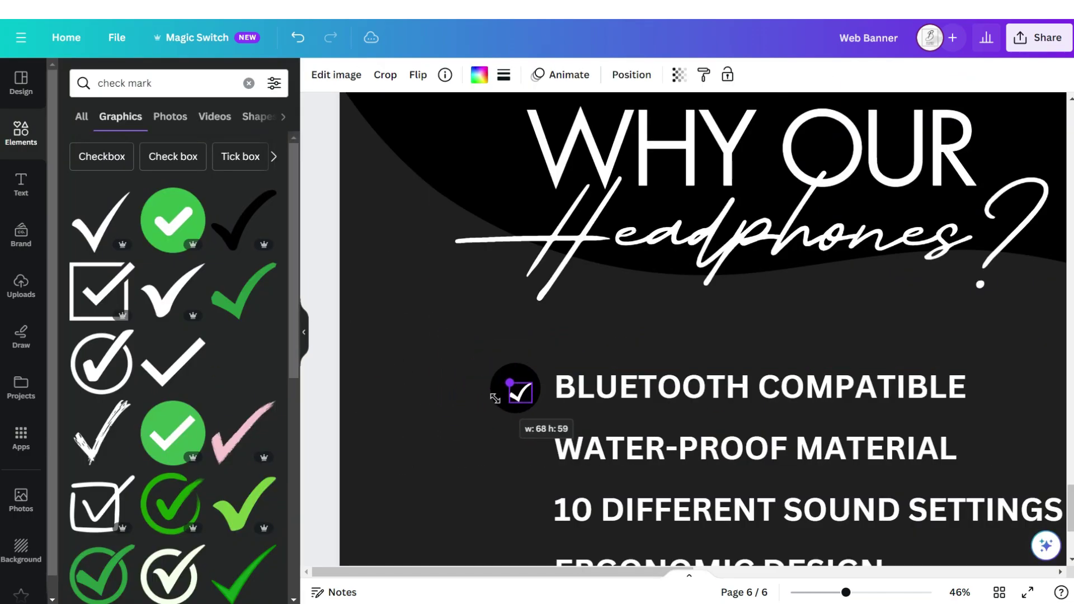
pyautogui.scroll(-3, 514, 336)
pyautogui.keyDown('shift'); pyautogui.click(497, 263); pyautogui.keyUp('shift')
pyautogui.click(512, 187)
pyautogui.moveTo(512, 239); pyautogui.dragTo(515, 434)
pyautogui.click(513, 249)
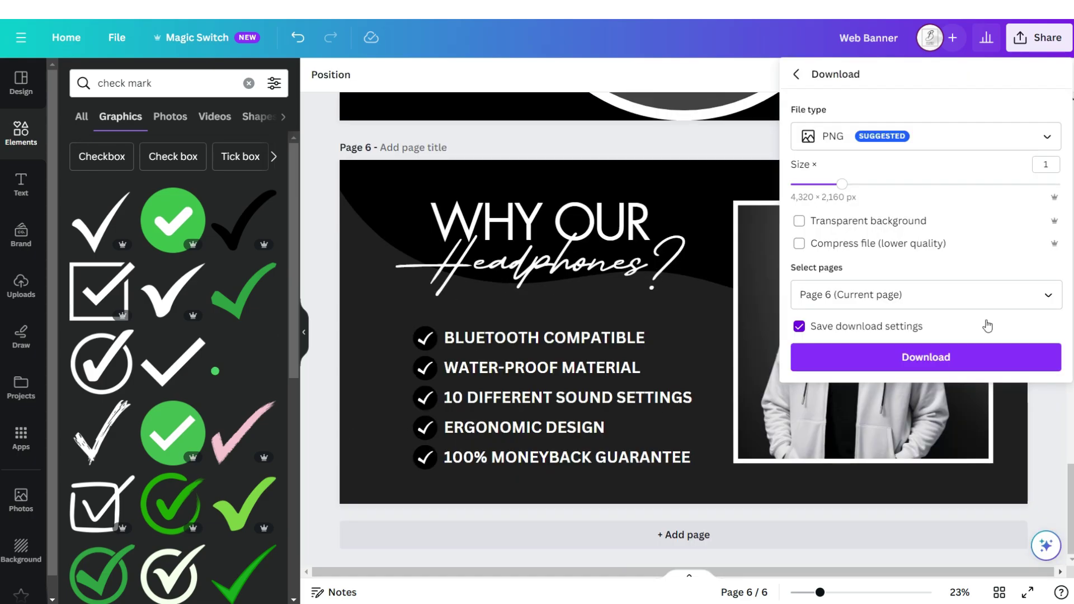
# Step: Download page 6 as a PNG and, in the Shopify theme editor, change the banner height of the Image banner using it
pyautogui.click(943, 354)
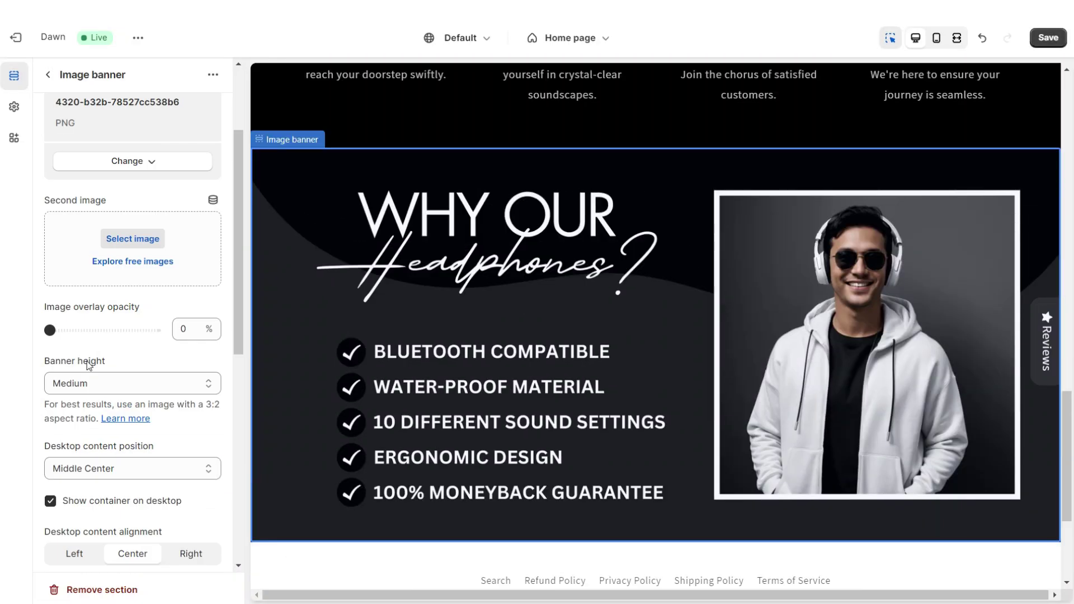
pyautogui.click(84, 382)
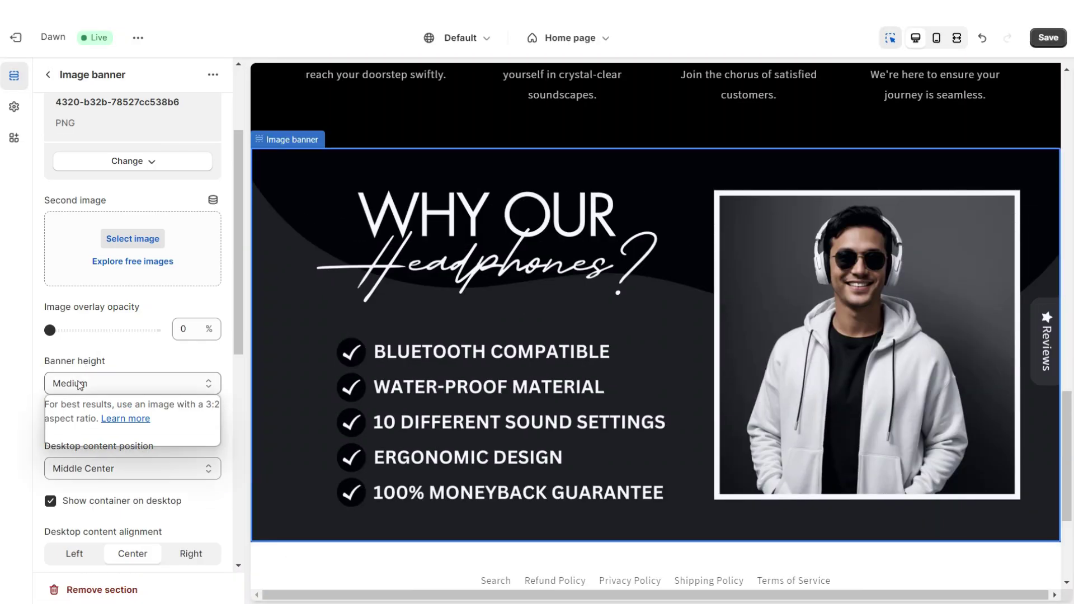
pyautogui.click(160, 401)
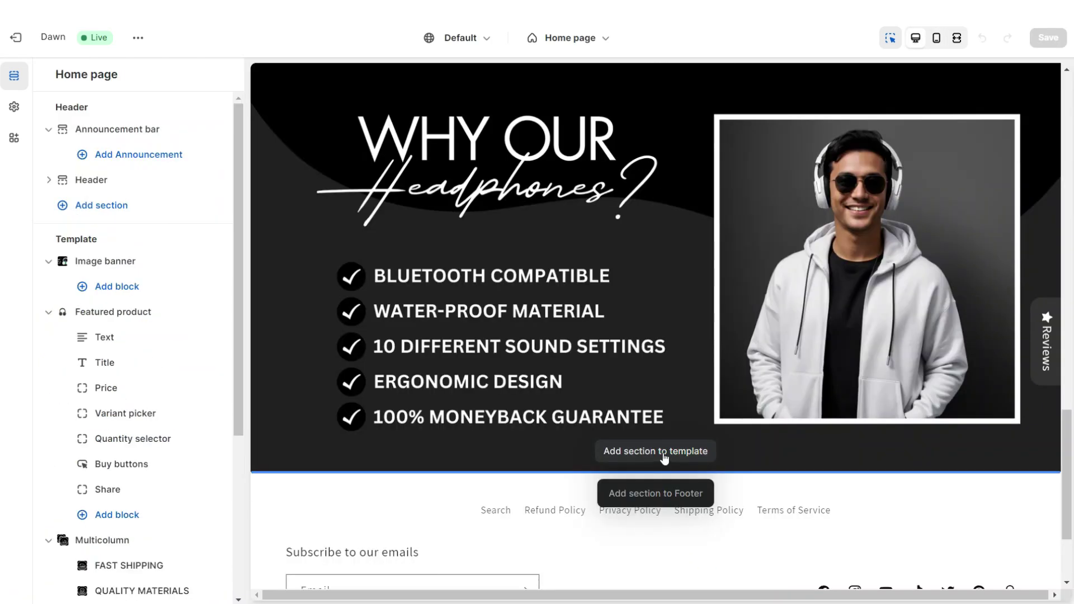
# Step: Add another Image banner section to the template below the "Why Our Headphones" banner
pyautogui.click(664, 459)
pyautogui.press('Escape')
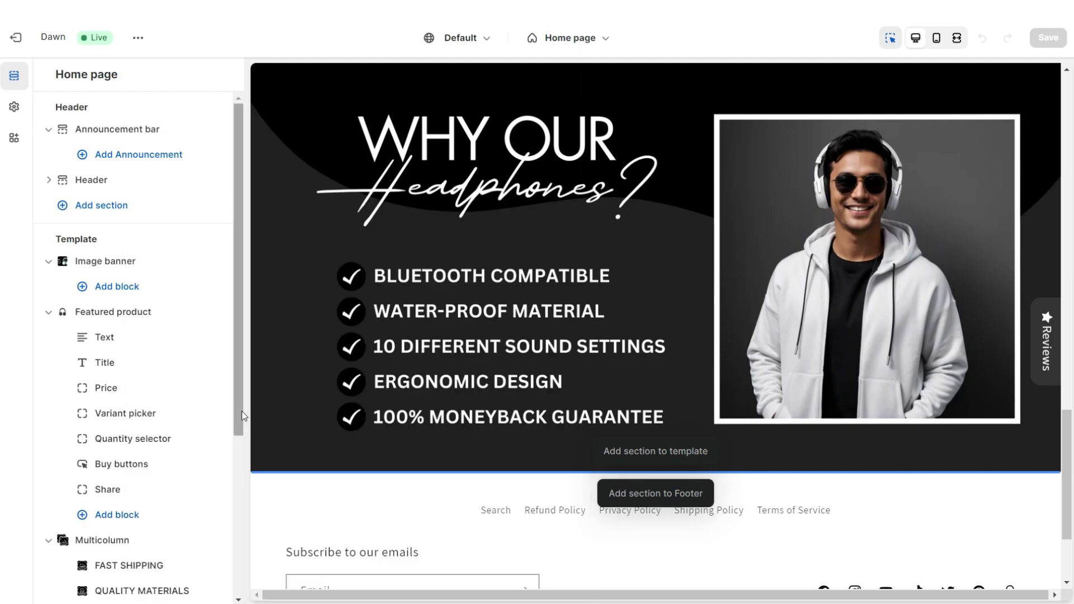
pyautogui.scroll(-5, 242, 411)
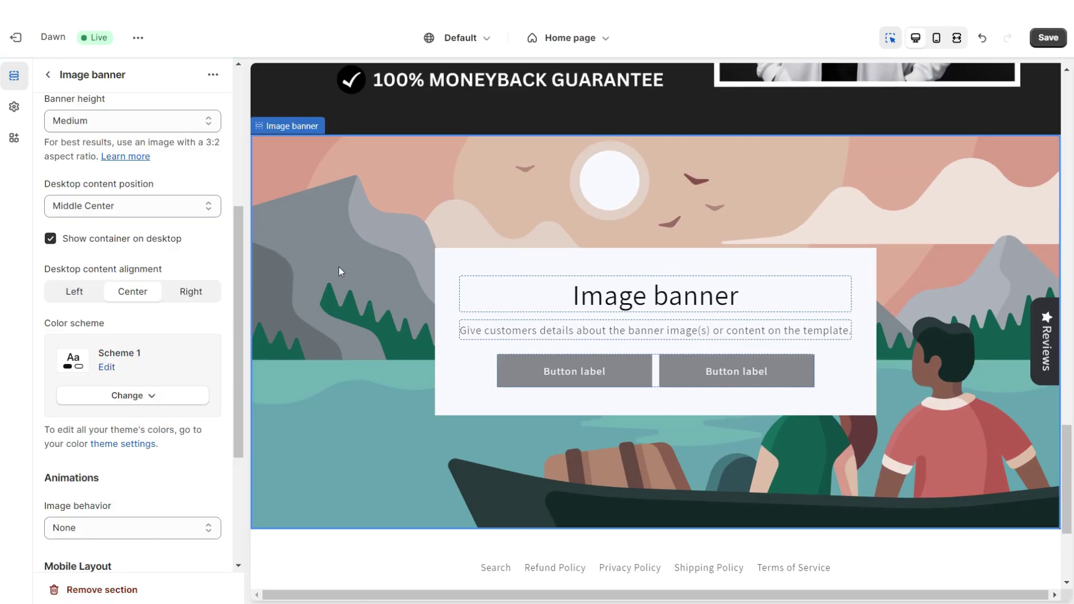
# Step: Hide the new banner's desktop container and set its heading to "WATER-PROOF HEADPHONES", with buttons labelled "ORDER NOW" and "CONTACT US"
pyautogui.click(50, 239)
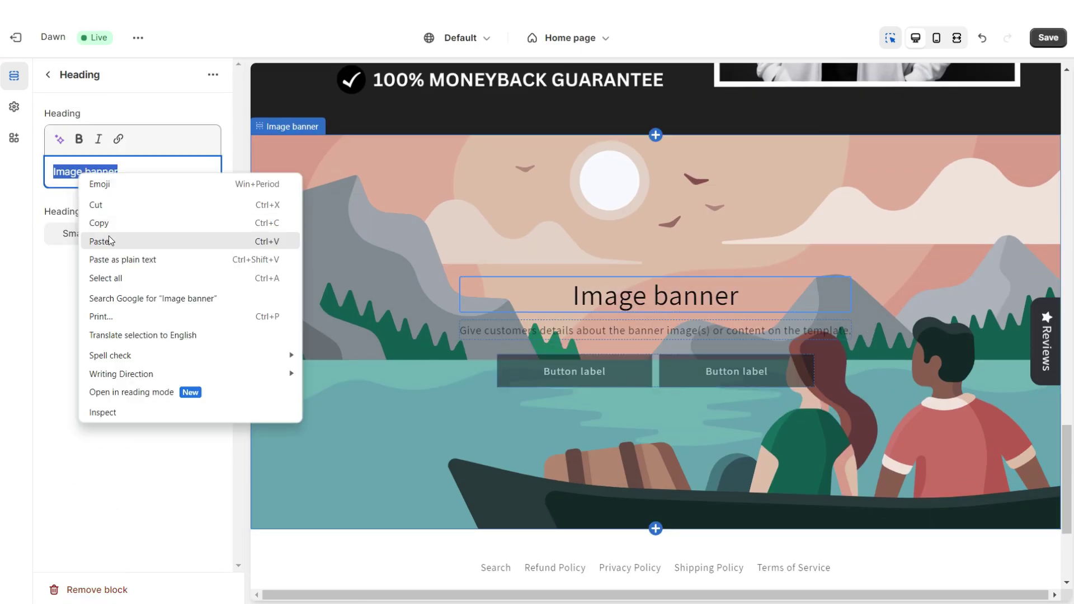
pyautogui.click(112, 240)
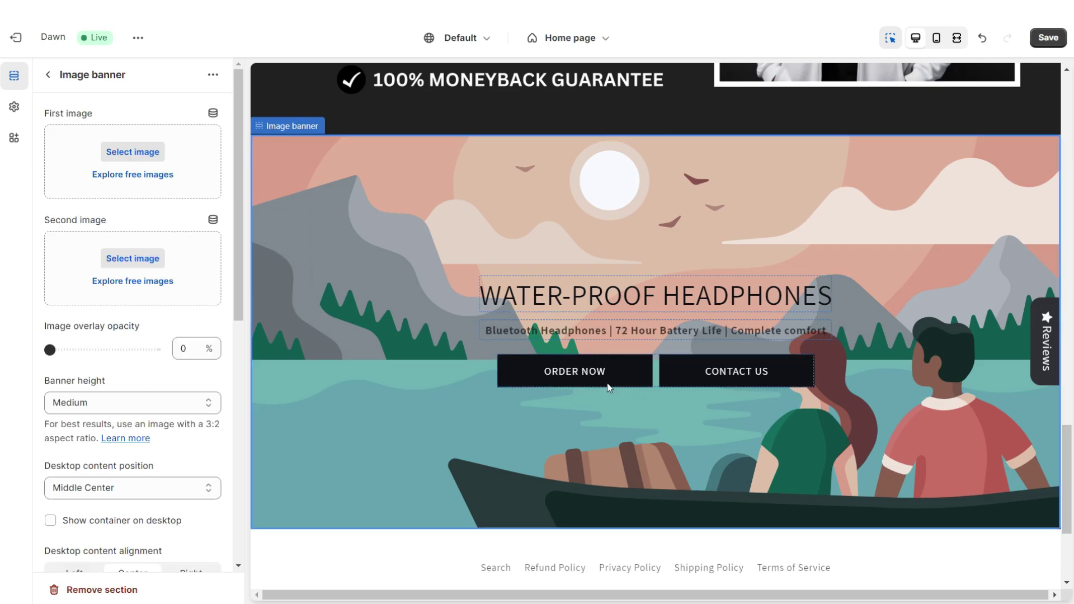
# Step: Apply color Scheme 2 to the "WATER-PROOF HEADPHONES" banner
pyautogui.scroll(-8, 106, 254)
pyautogui.click(106, 257)
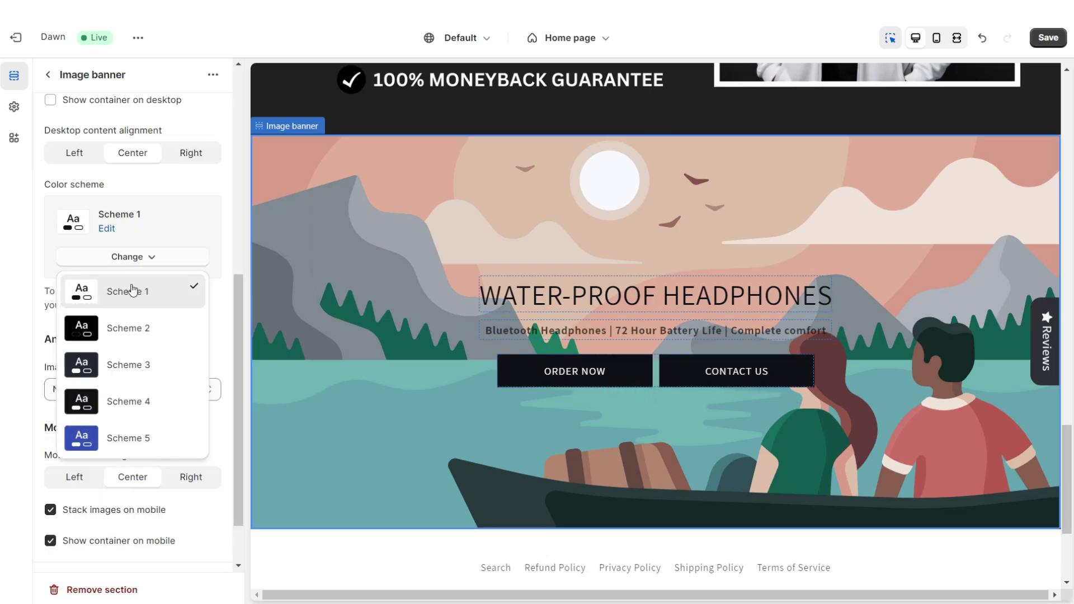
pyautogui.click(140, 324)
# Step: Edit Scheme 2 in the theme settings to use a white solid button background with a black button label
pyautogui.click(147, 305)
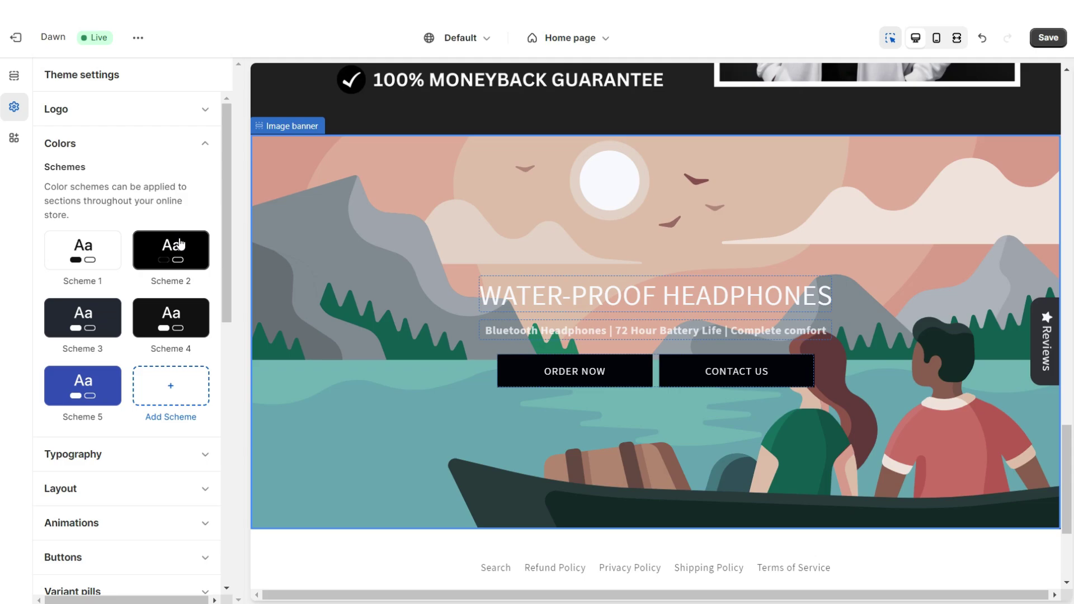
pyautogui.click(179, 244)
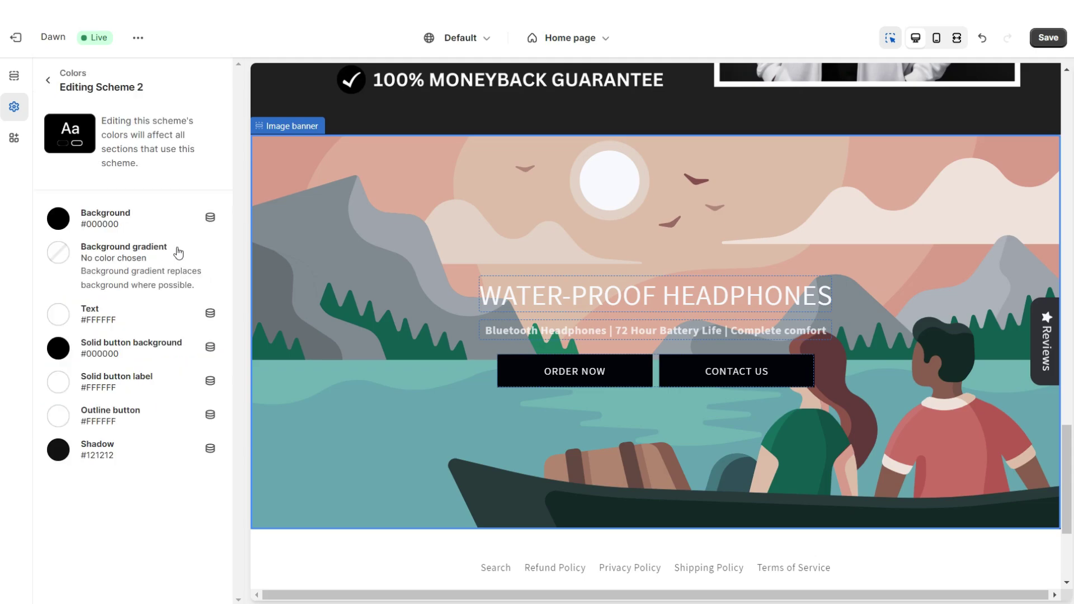
pyautogui.click(64, 352)
pyautogui.moveTo(56, 207); pyautogui.dragTo(54, 45)
pyautogui.click(64, 384)
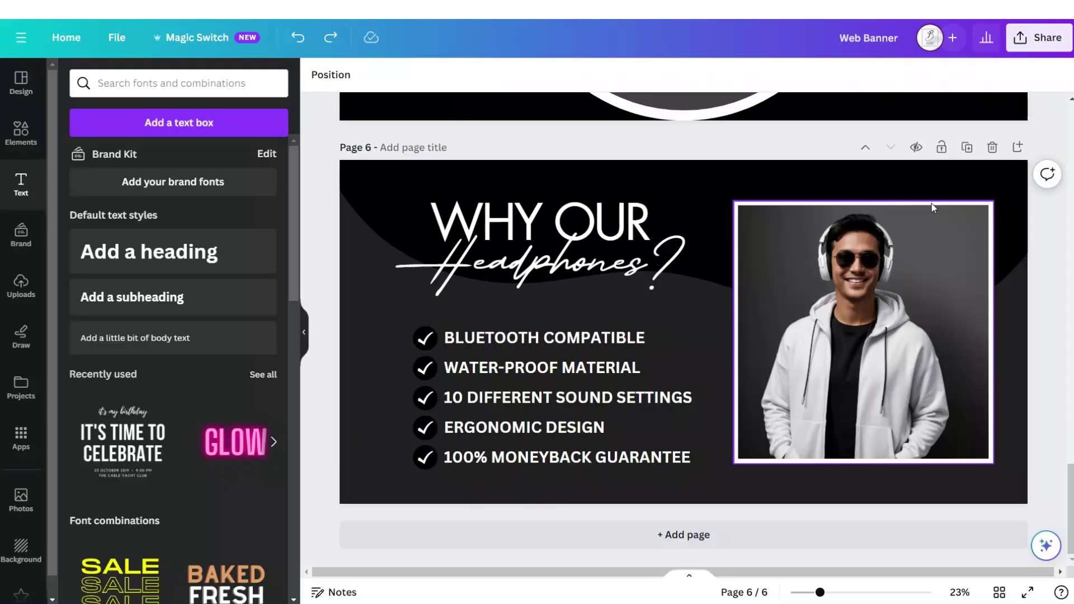
# Step: In Canva, add page 7 after the "Why Our Headphones" page and give it a black background
pyautogui.click(1018, 147)
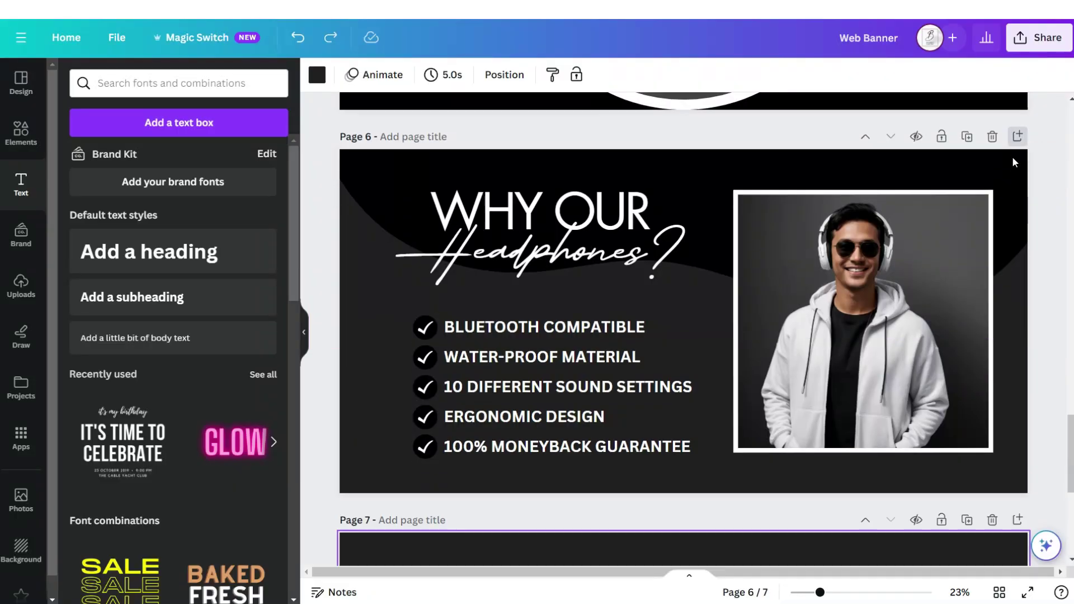
pyautogui.click(317, 74)
pyautogui.click(109, 160)
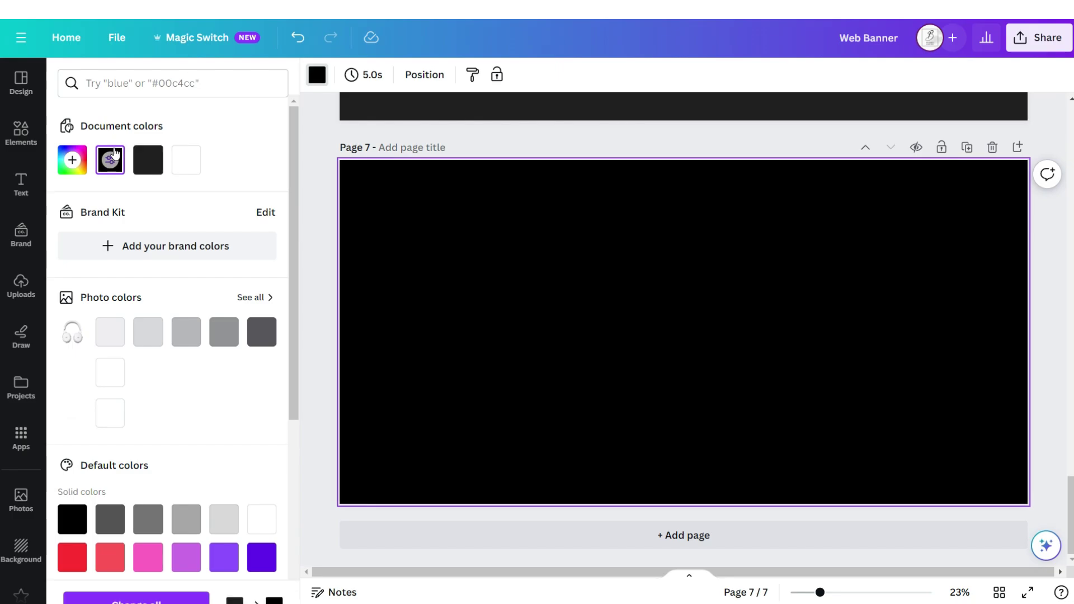
pyautogui.press('Escape')
# Step: Center a square frame on page 7 and surround it with copies above, below and on both sides at 33 transparency
pyautogui.click(113, 423)
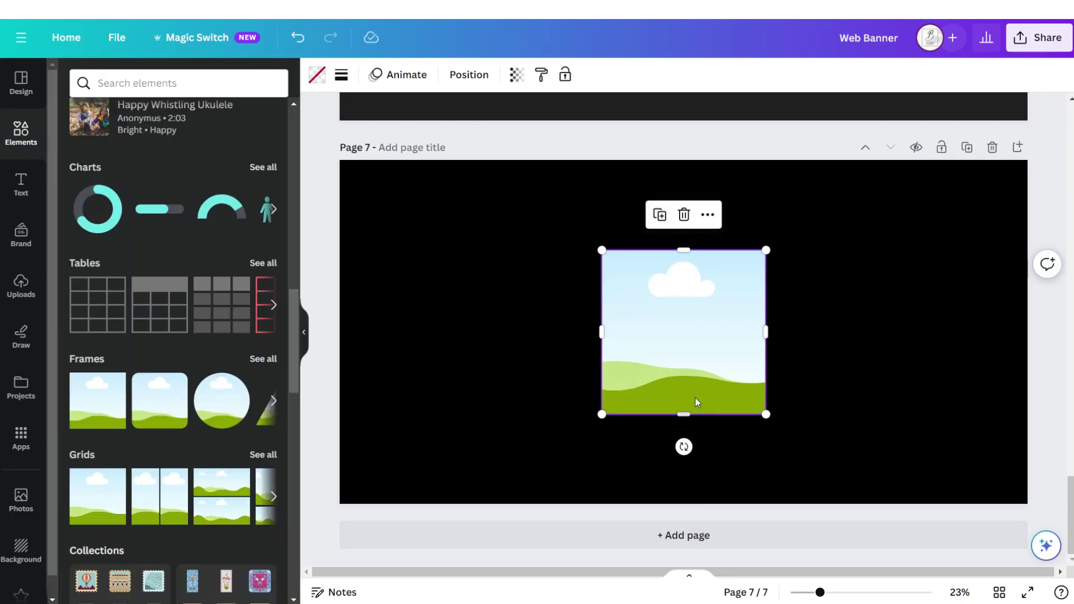
pyautogui.click(659, 215)
pyautogui.moveTo(673, 279); pyautogui.dragTo(670, 149)
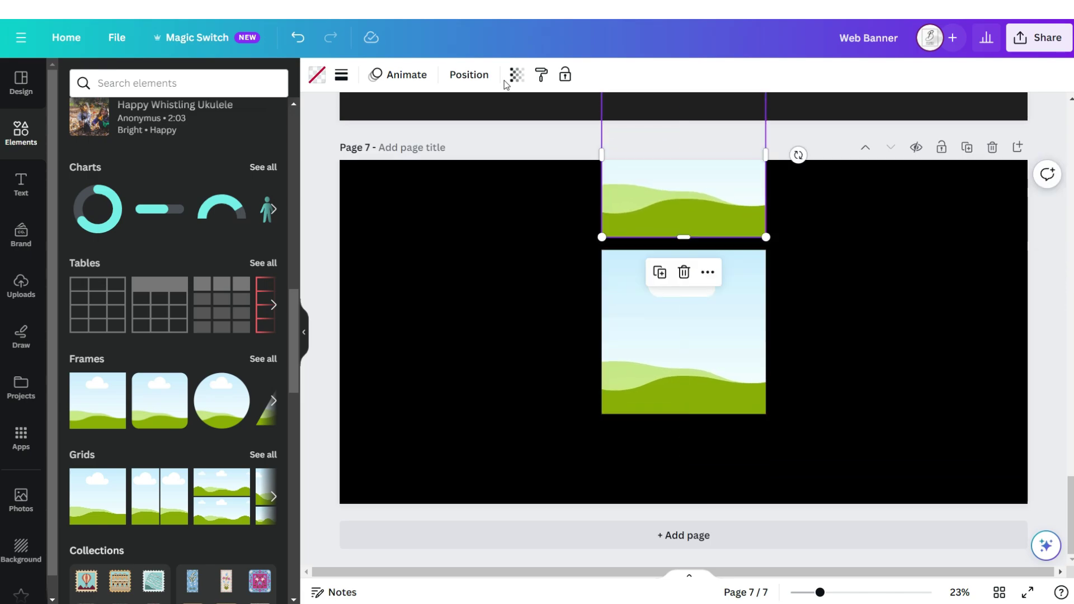
pyautogui.click(516, 74)
pyautogui.moveTo(458, 139); pyautogui.dragTo(427, 140)
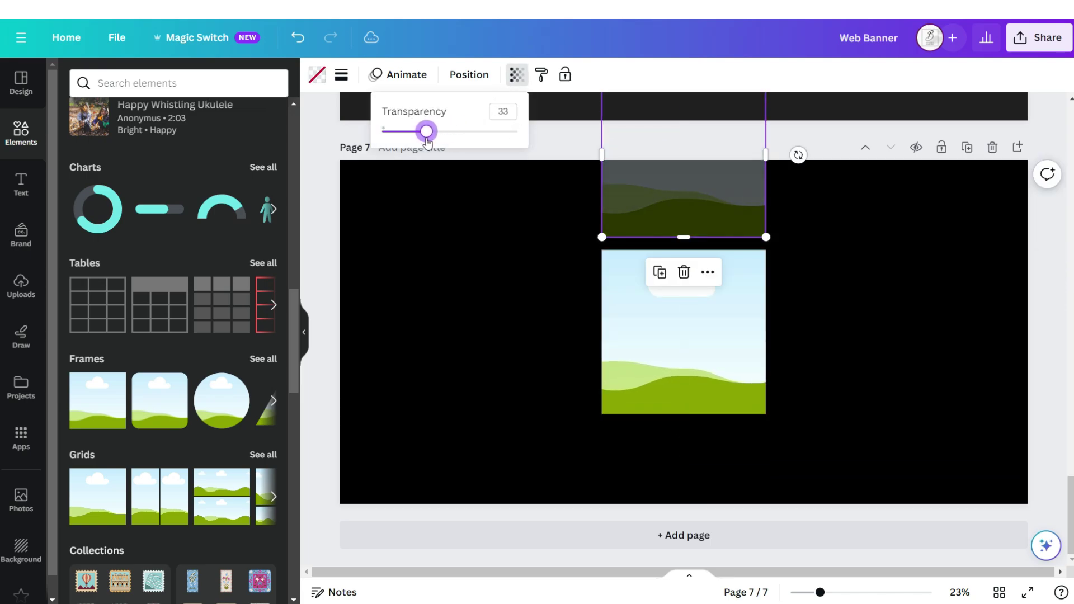
pyautogui.click(690, 175)
# Step: Fill the center, upper and lower frames with the blue headphones, the left frame with the green and the right with the white
pyautogui.moveTo(226, 309); pyautogui.dragTo(671, 363)
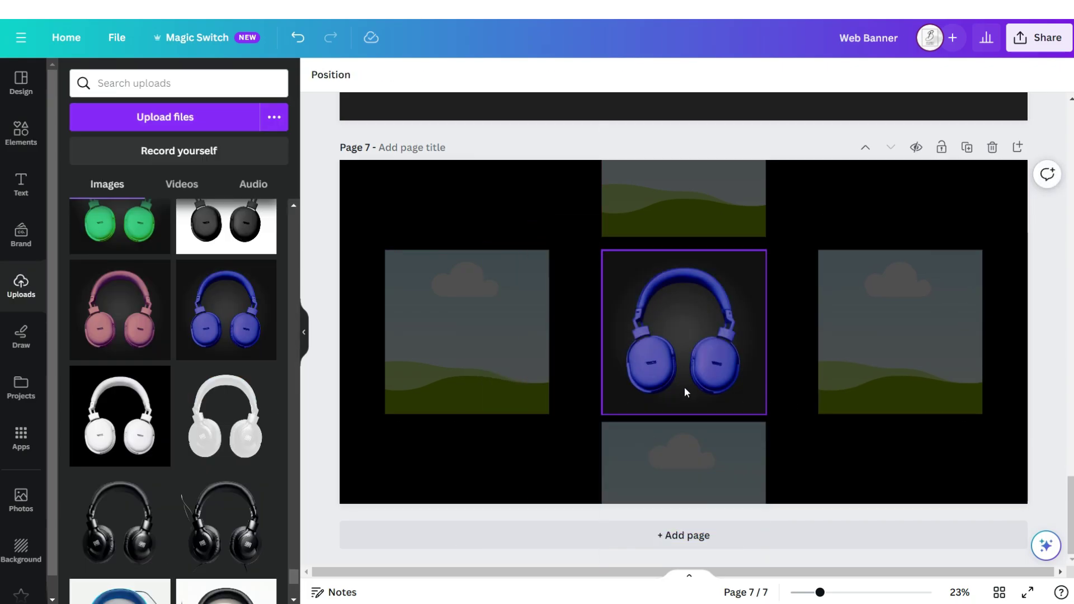
pyautogui.moveTo(120, 224); pyautogui.dragTo(524, 294)
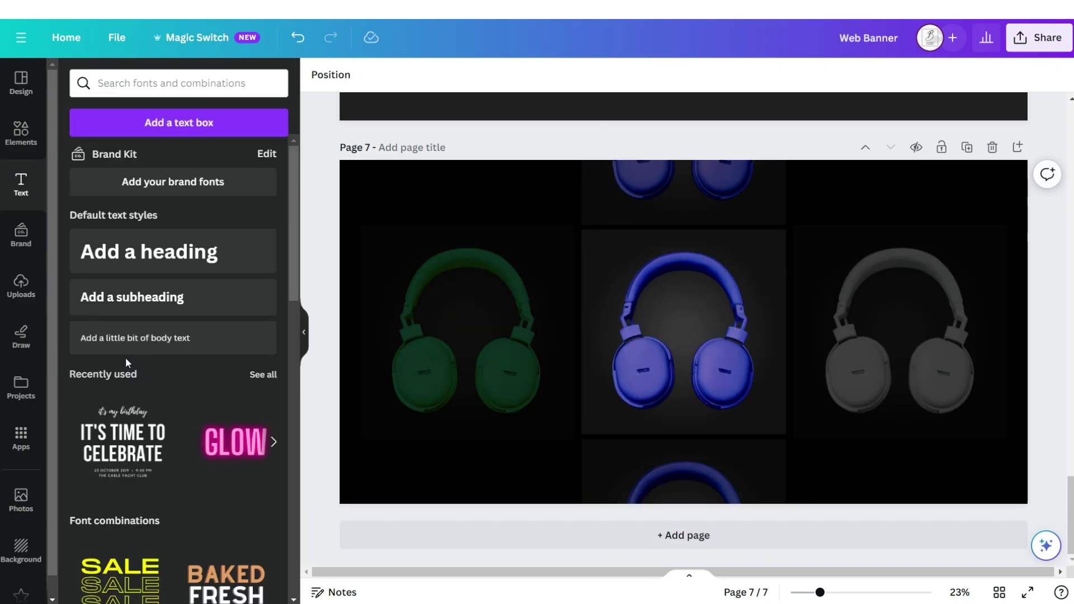
# Step: Add "Zen Phones" in a signature font running vertically over both side pictures, and download page 7 as a PNG
pyautogui.click(126, 357)
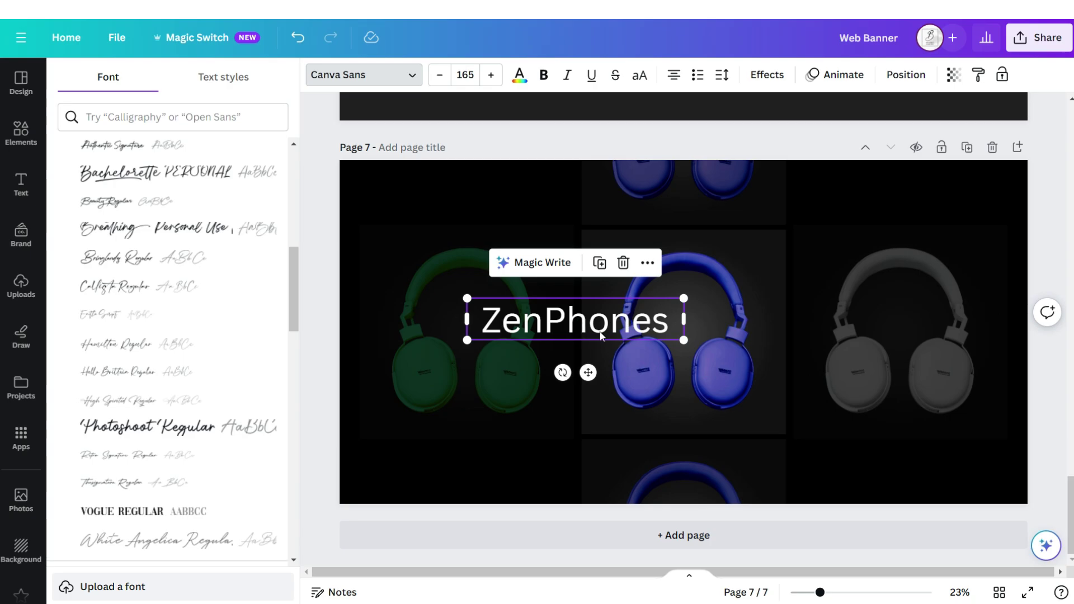
pyautogui.click(279, 484)
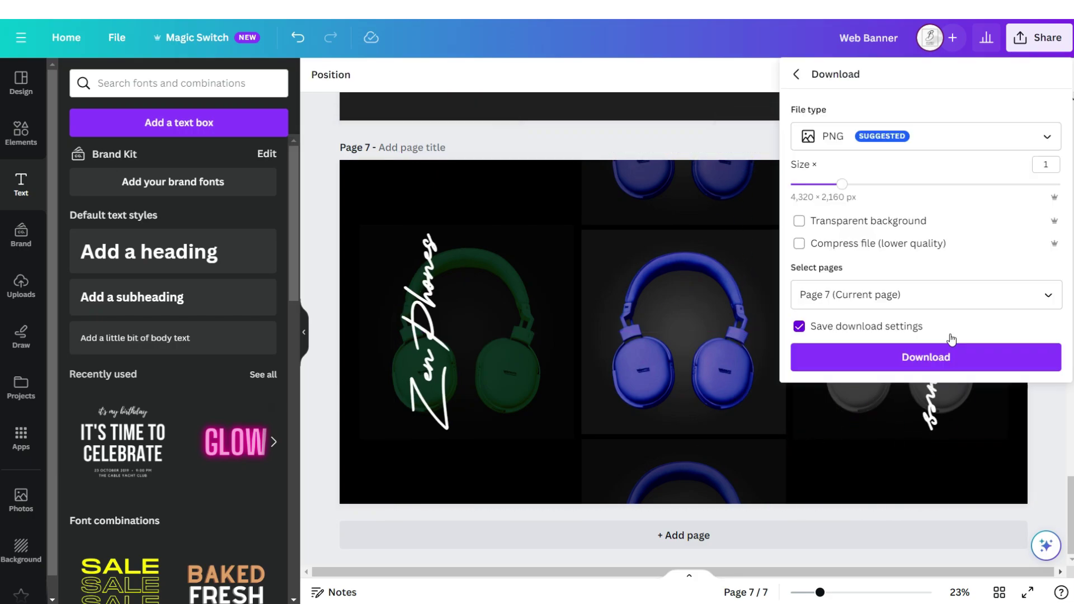
pyautogui.click(927, 357)
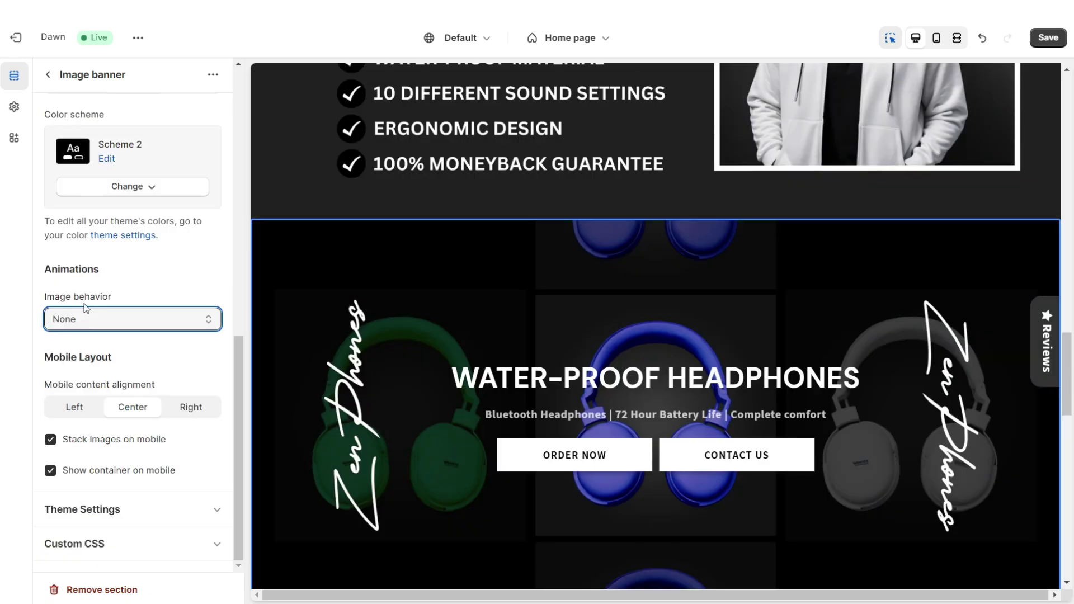
# Step: In the Shopify theme editor, set the "WATER-PROOF HEADPHONES" banner's image behavior to Fixed background position
pyautogui.click(82, 317)
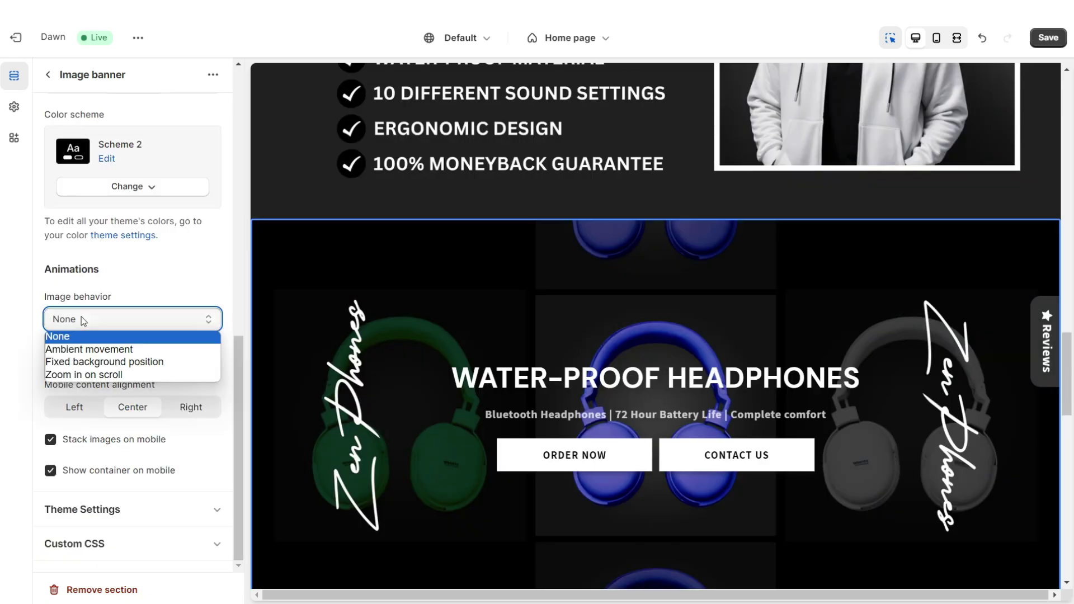
pyautogui.click(113, 372)
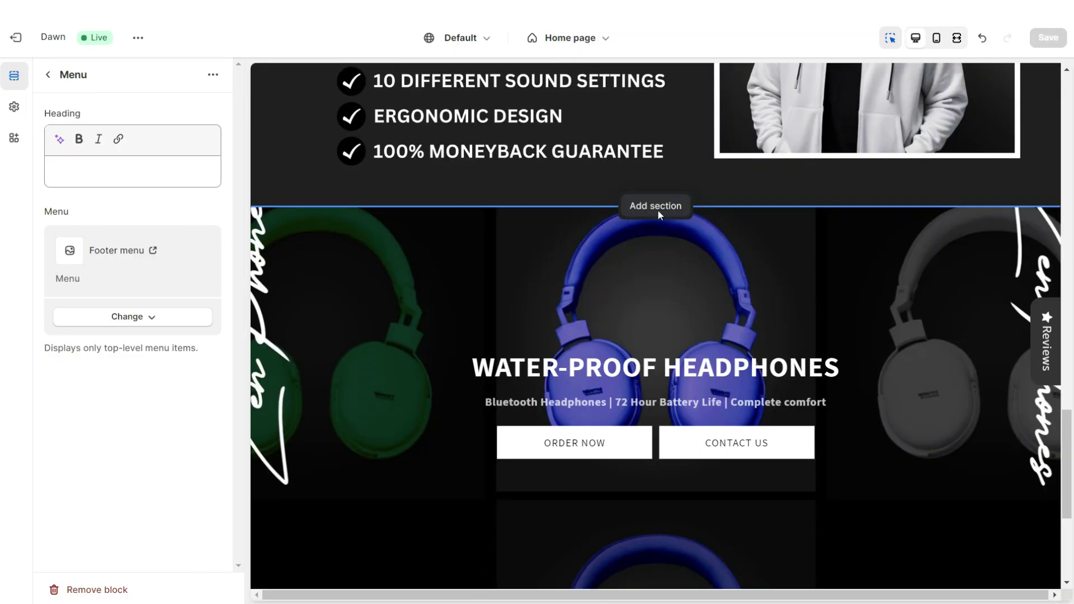
# Step: Add empty Rich text spacers above and below the fixed-background banner with 28 px top and 0 px bottom padding, and preview full width
pyautogui.click(658, 215)
pyautogui.click(311, 365)
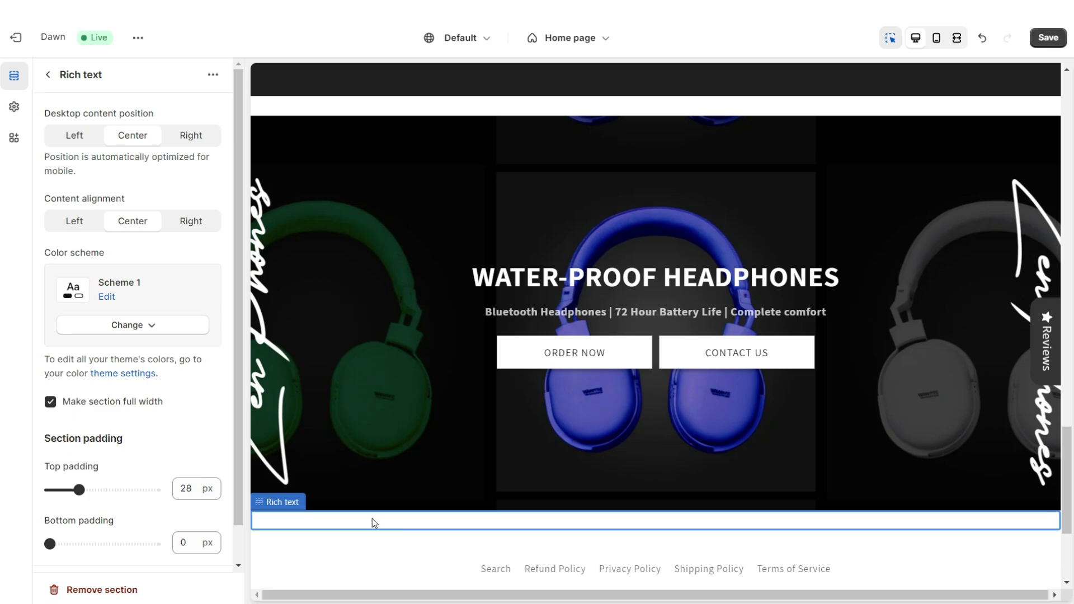
pyautogui.hotkey('ctrl', 'shift', 'f')
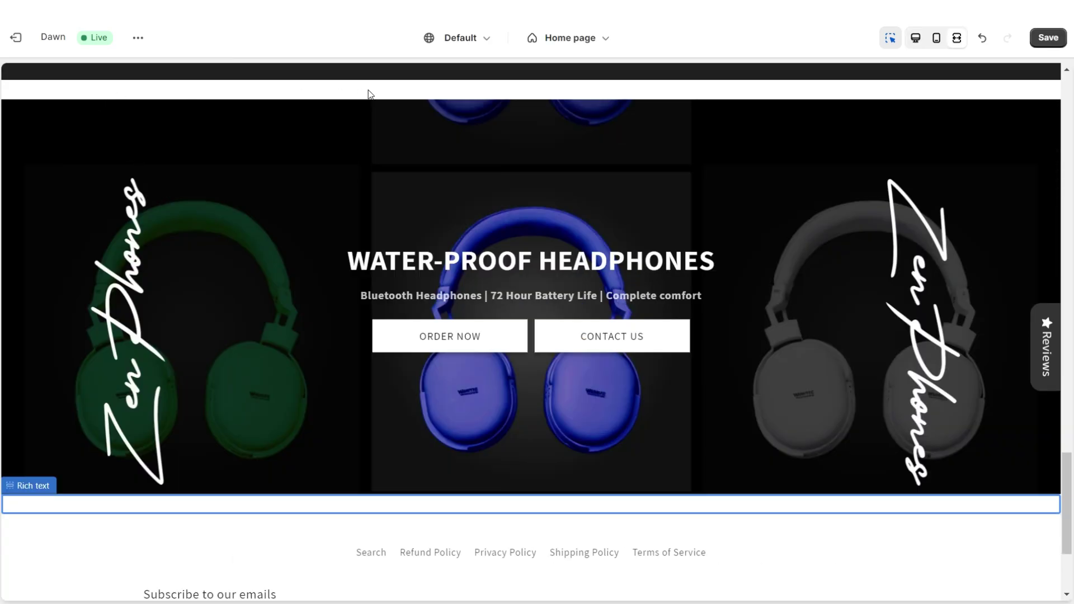
# Step: Save the page, then set the theme's heading font to DM Sans Bold and make the body font bold
pyautogui.hotkey('ctrl', 'shift', 'f')
pyautogui.hotkey('ctrl', 's')
pyautogui.click(169, 187)
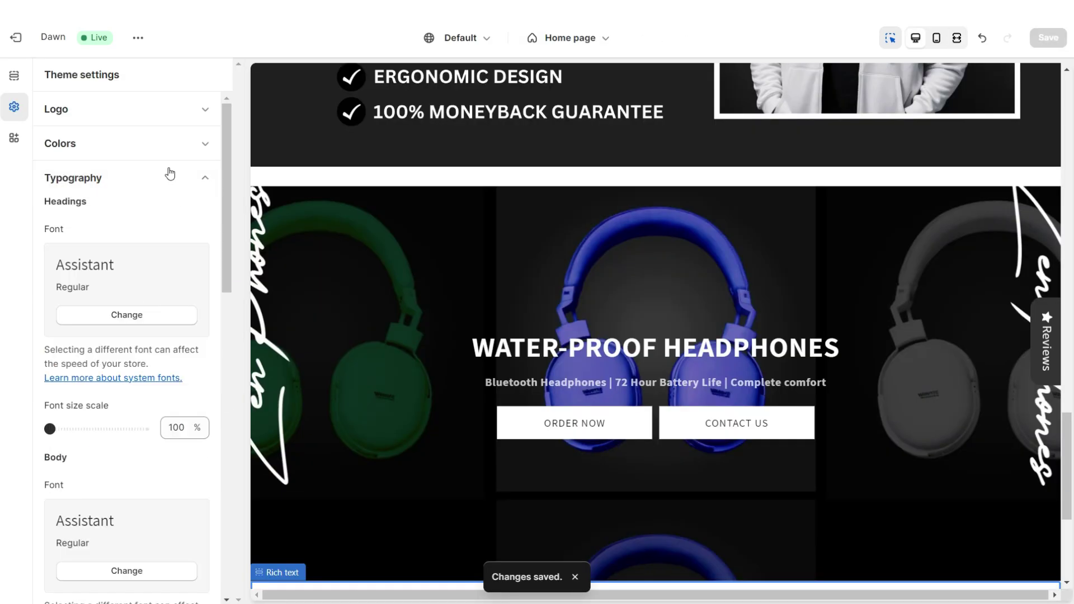
pyautogui.click(115, 313)
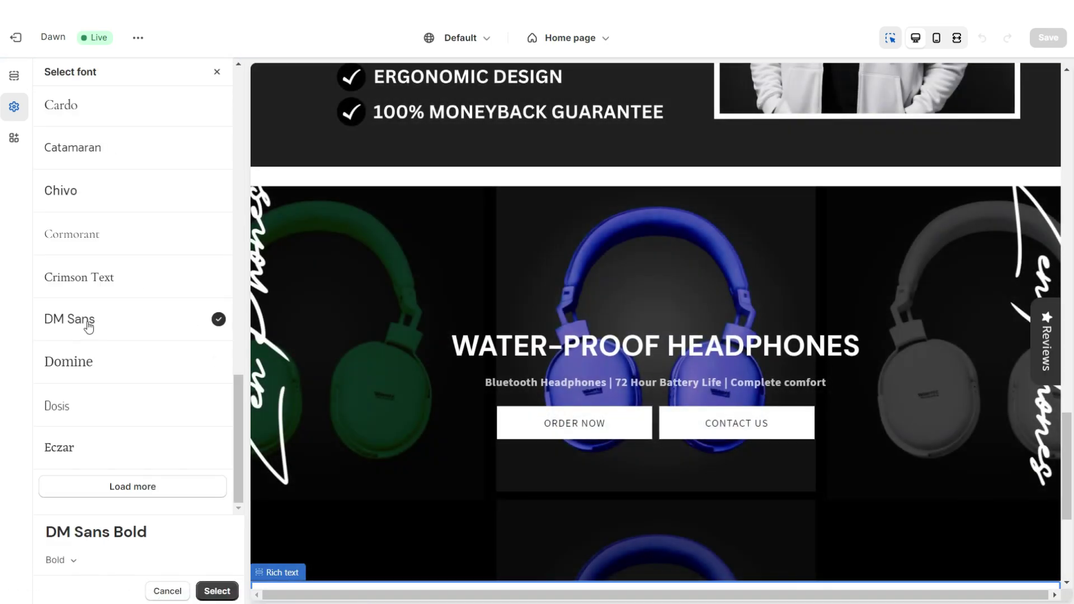
pyautogui.click(217, 591)
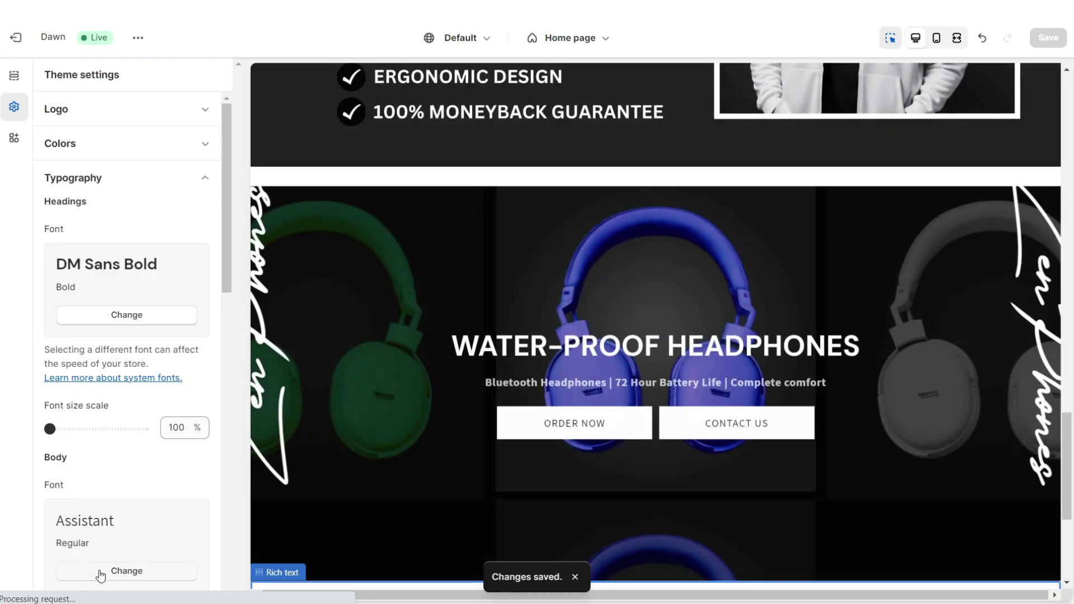
pyautogui.click(101, 571)
pyautogui.click(61, 559)
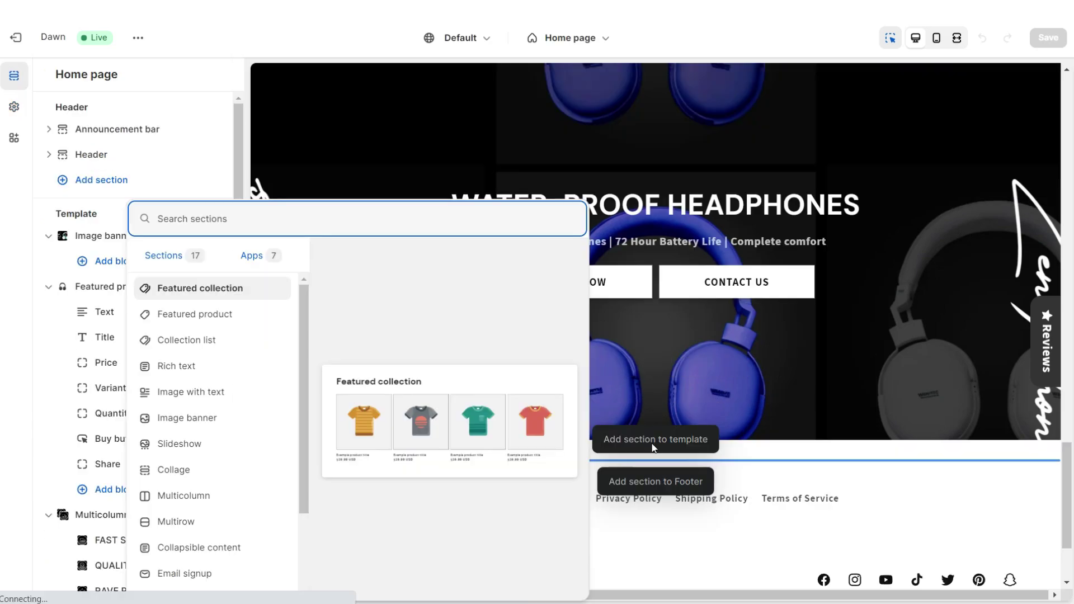
# Step: Add a Multicolumn section above the footer in color Scheme 2, with the heading "CUSTOMER REVIEWS"
pyautogui.click(252, 497)
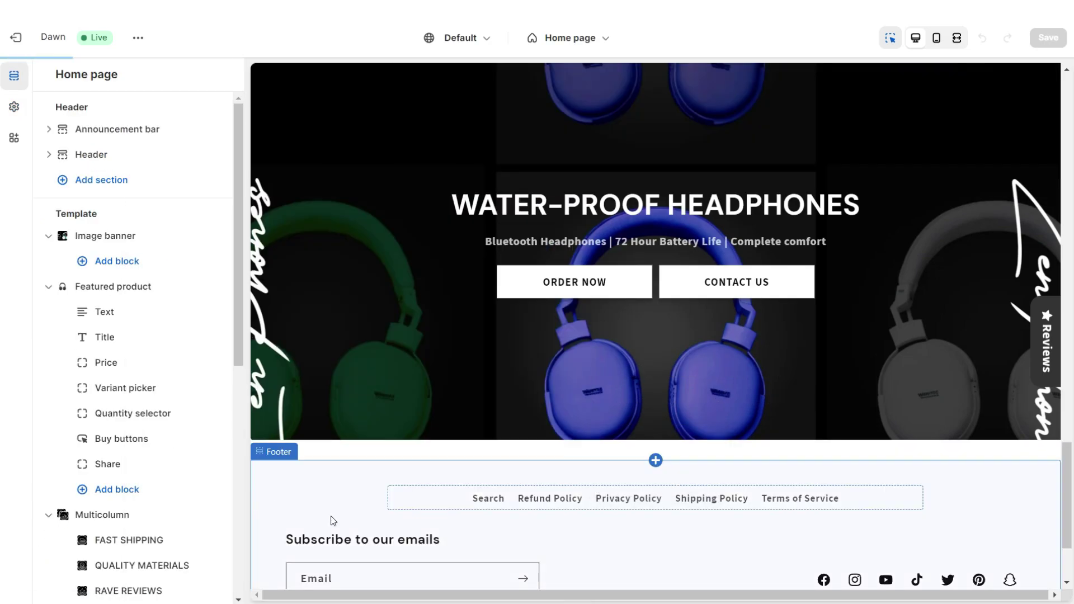
pyautogui.click(194, 369)
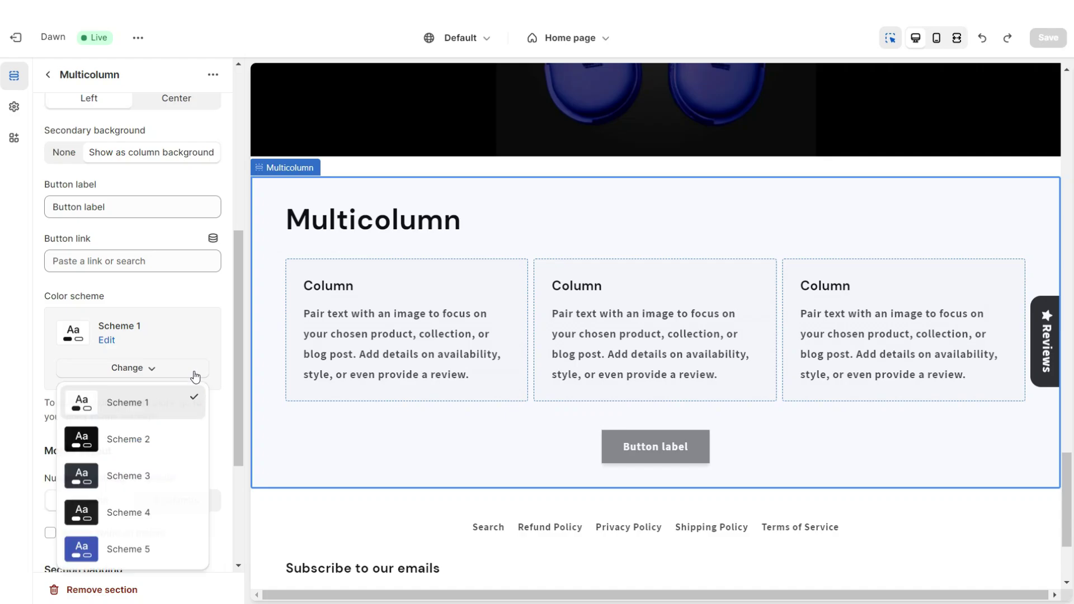
pyautogui.click(121, 456)
pyautogui.scroll(6, 123, 336)
pyautogui.doubleClick(101, 172)
pyautogui.rightClick(102, 176)
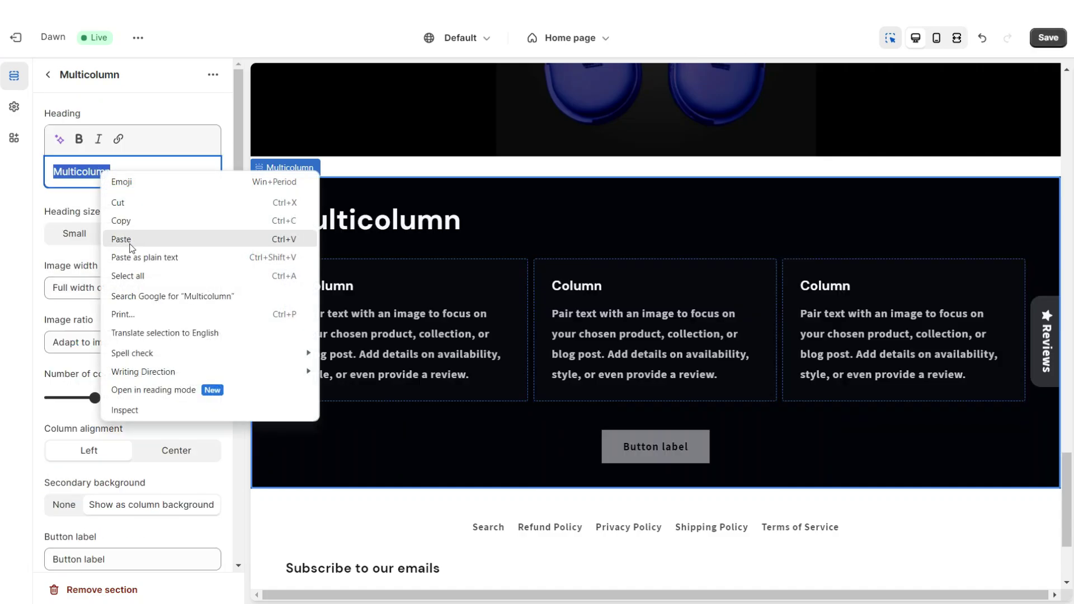
pyautogui.click(121, 239)
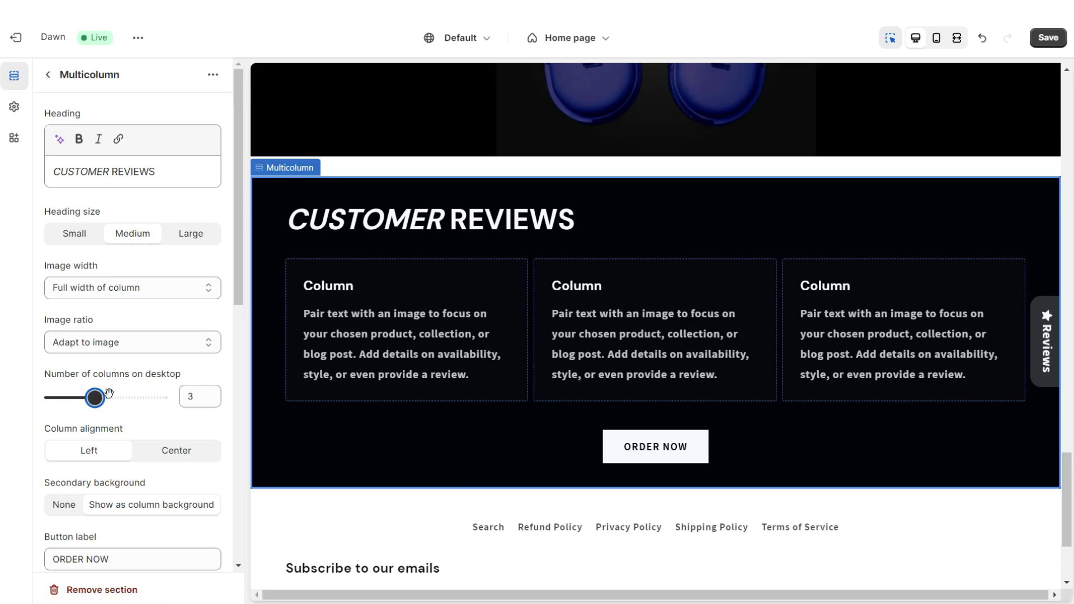
# Step: Set the reviews section to 4 columns on desktop with centered column alignment
pyautogui.click(109, 394)
pyautogui.scroll(-1, 136, 366)
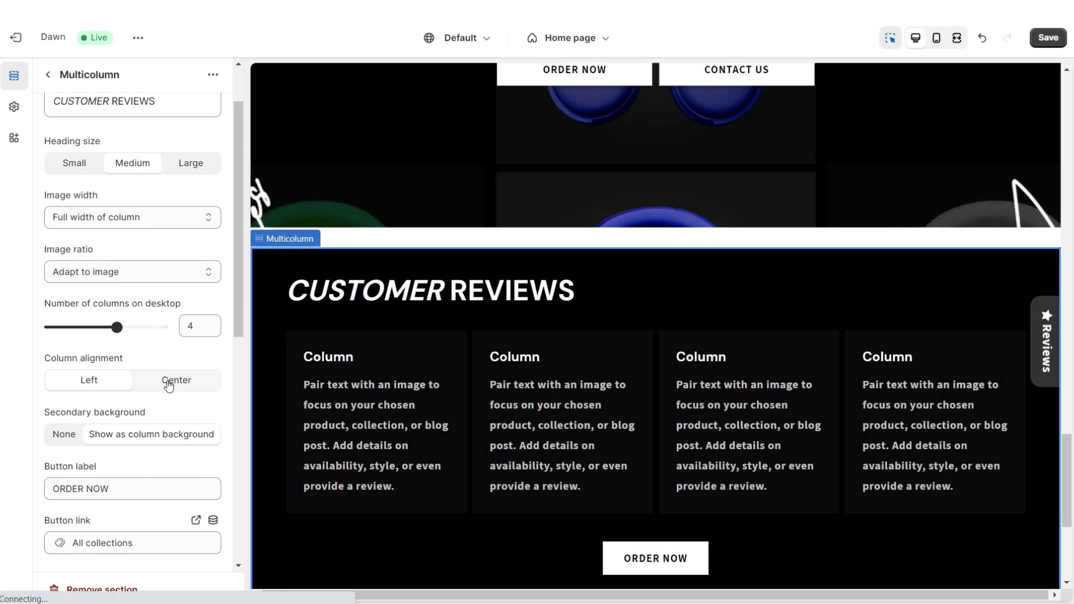
pyautogui.click(168, 378)
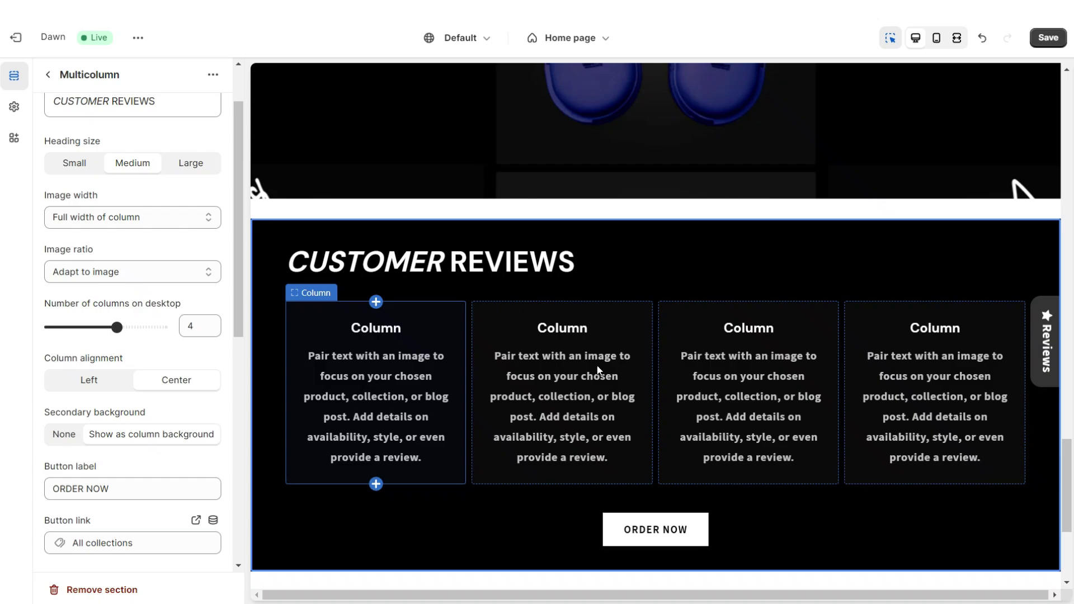
# Step: Save the section, replace the review columns' headings with ★★★★★, and save again
pyautogui.click(376, 335)
pyautogui.hotkey('ctrl', 's')
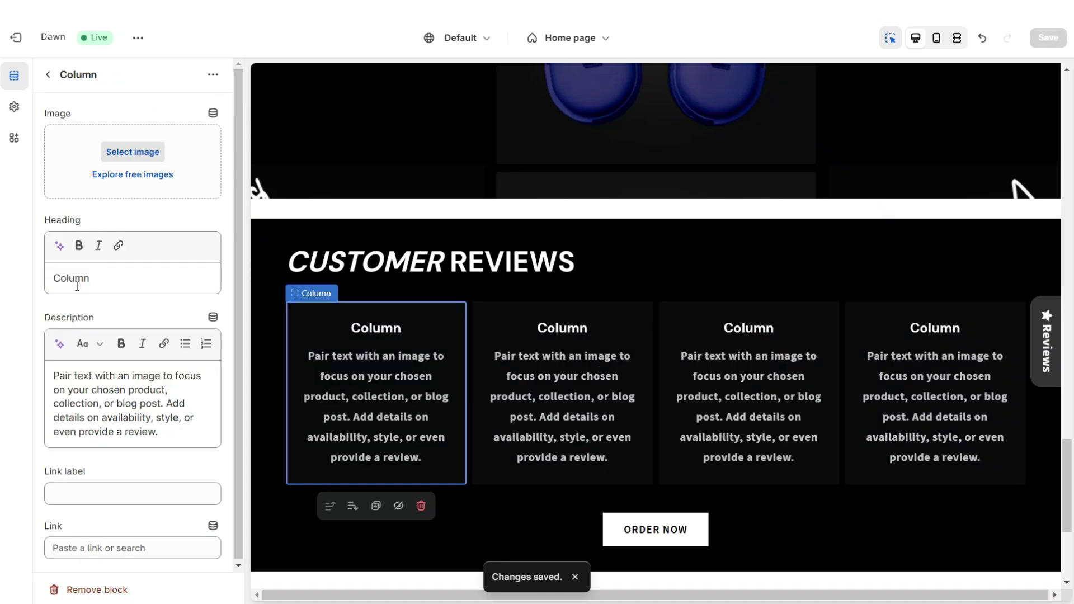
pyautogui.doubleClick(78, 286)
pyautogui.rightClick(85, 285)
pyautogui.click(110, 354)
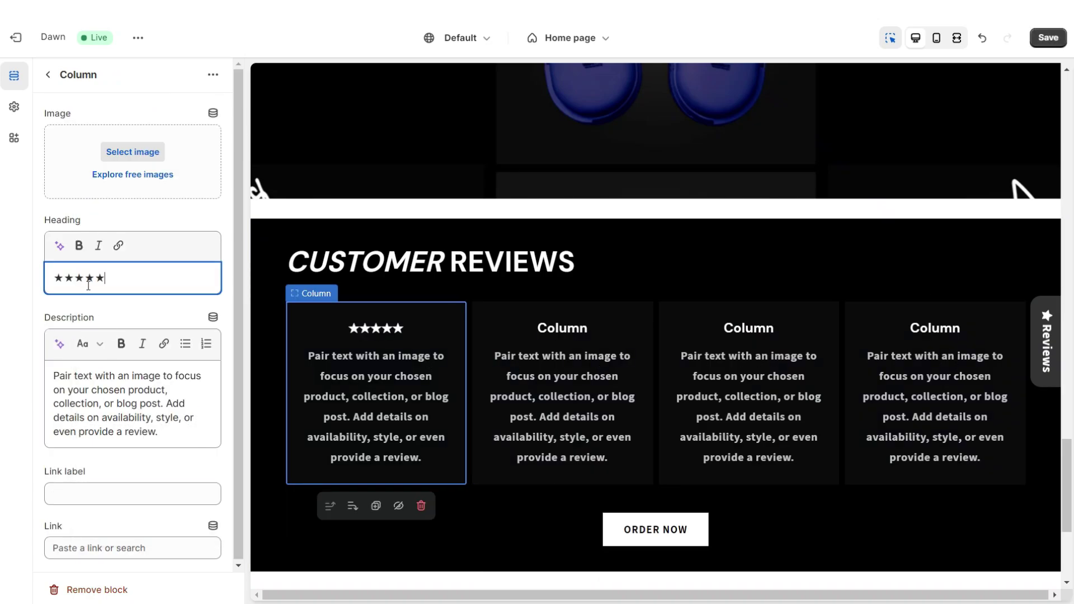
pyautogui.hotkey('ctrl', 's')
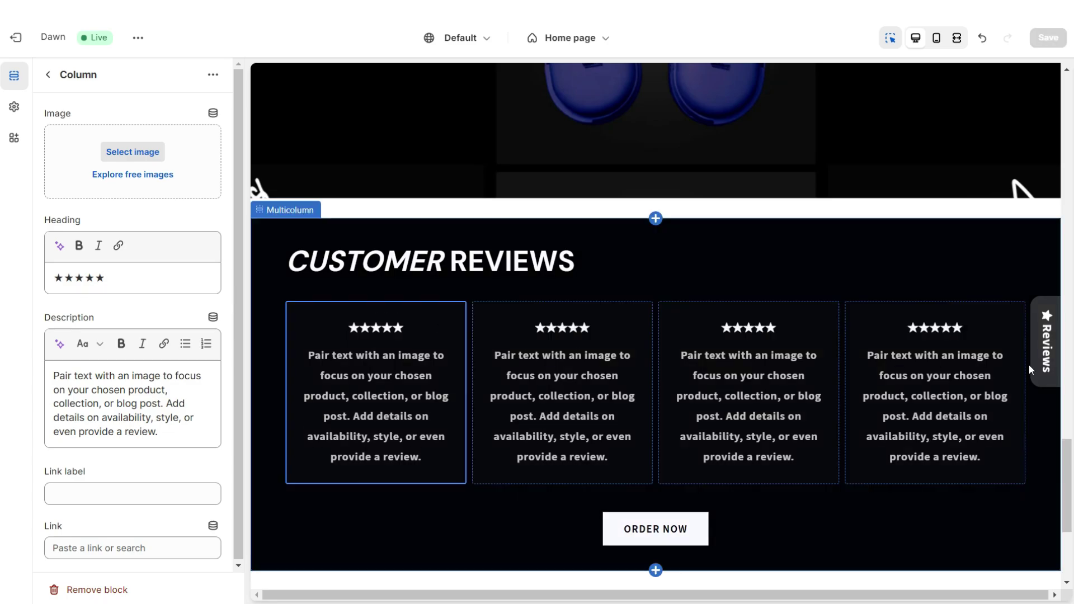
# Step: Copy a customer review from the store's reviews widget and paste it over the first column's placeholder description
pyautogui.click(1048, 362)
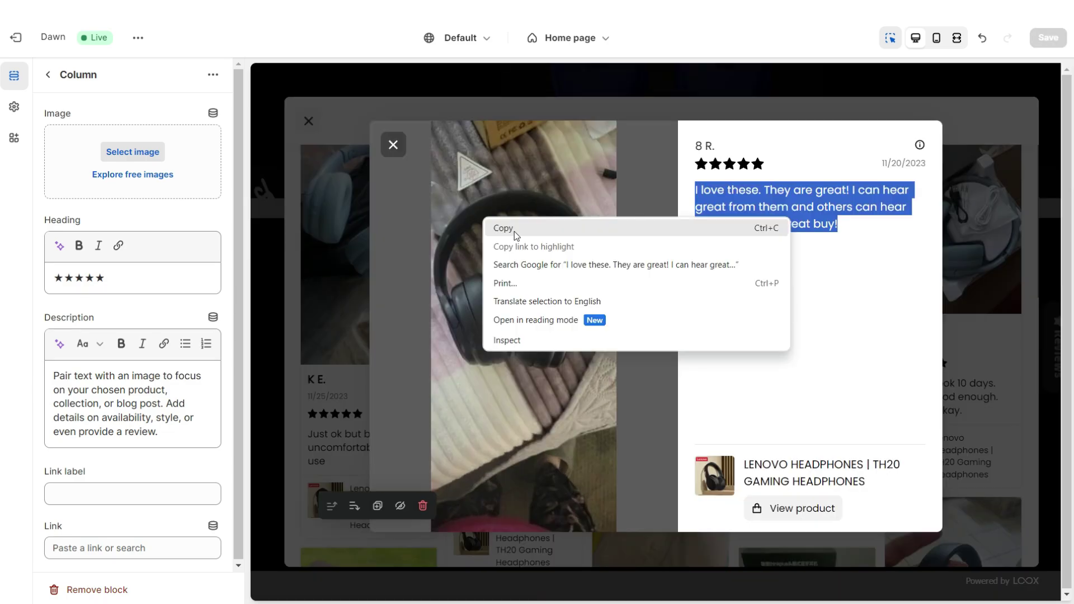
pyautogui.press('Escape')
pyautogui.click(328, 214)
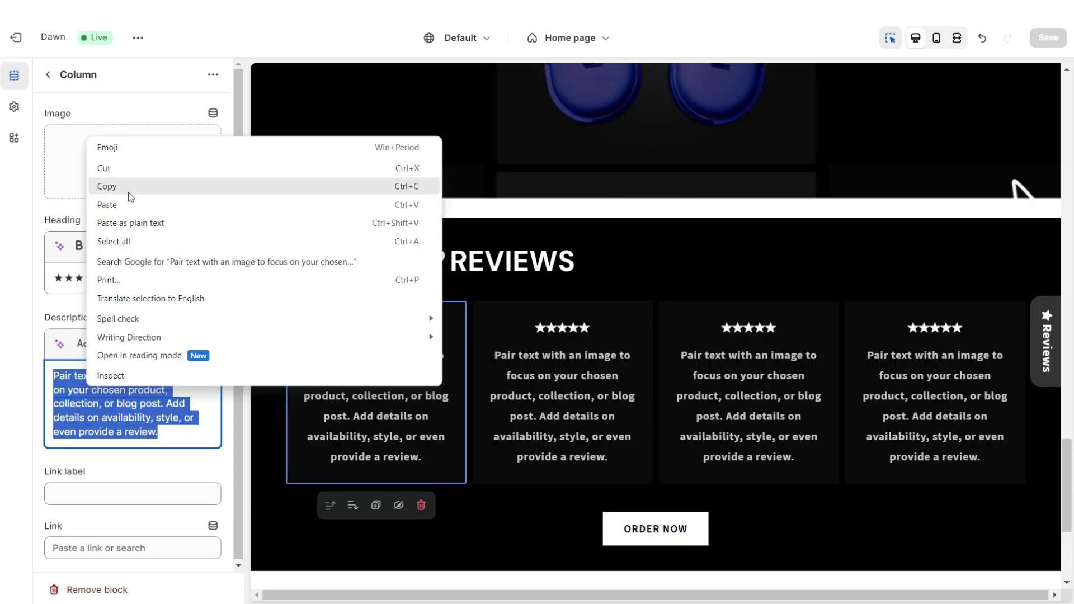
pyautogui.click(129, 200)
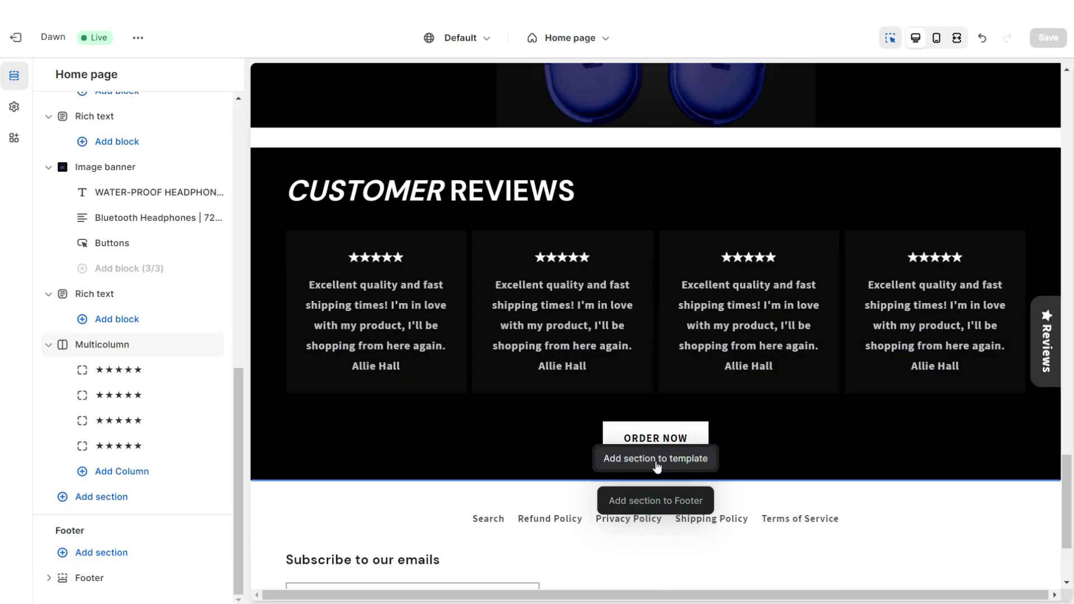
# Step: Add an Image banner below the customer reviews in color Scheme 2, with the desktop and mobile containers turned off
pyautogui.click(657, 466)
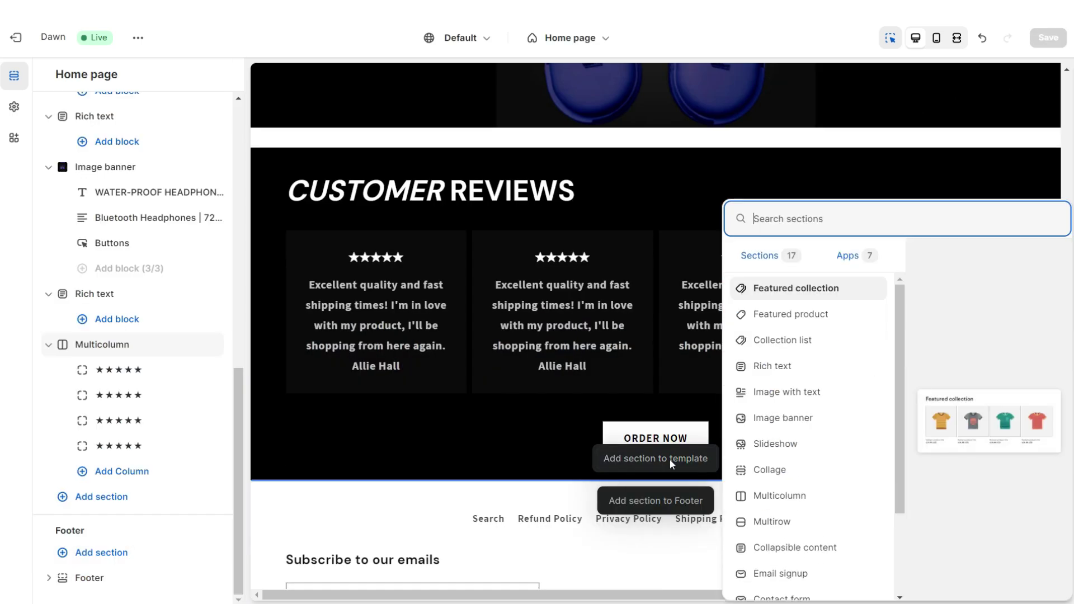
pyautogui.click(804, 418)
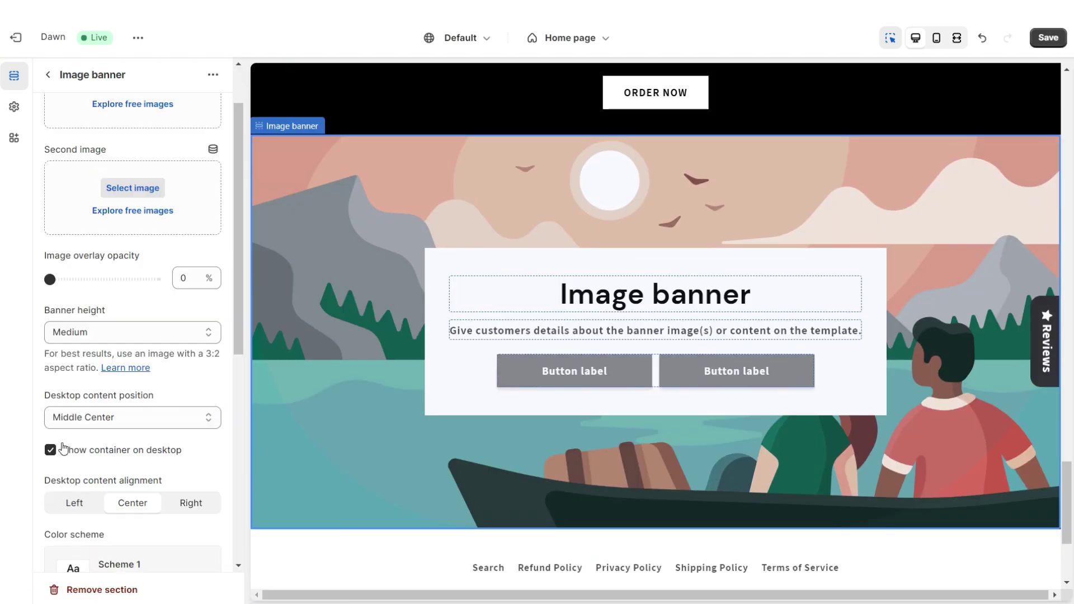
pyautogui.click(51, 450)
pyautogui.scroll(-7, 54, 455)
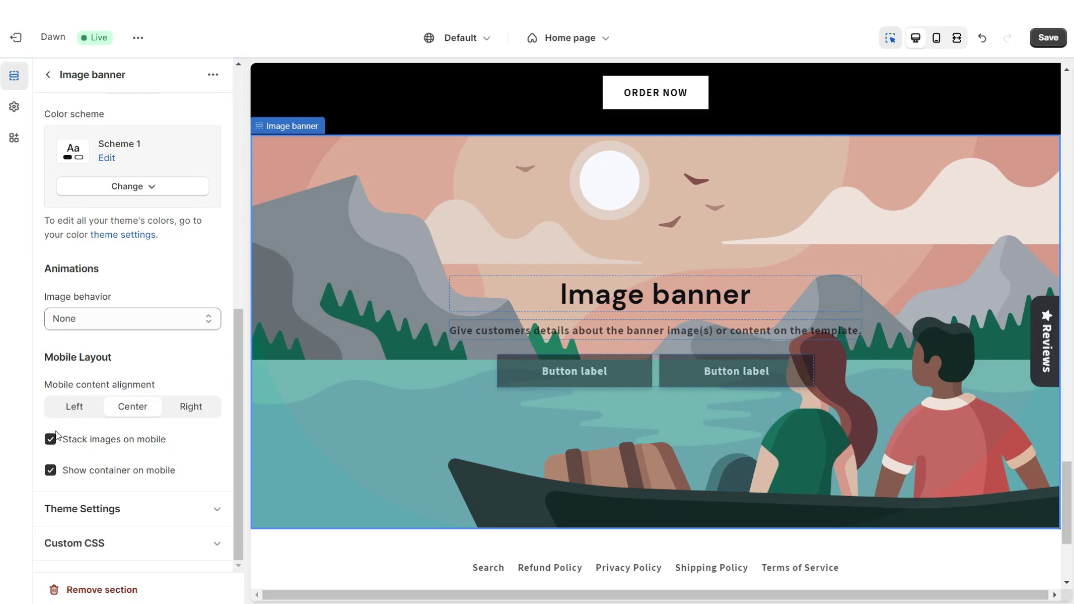
pyautogui.click(51, 470)
pyautogui.scroll(2, 112, 336)
pyautogui.click(143, 257)
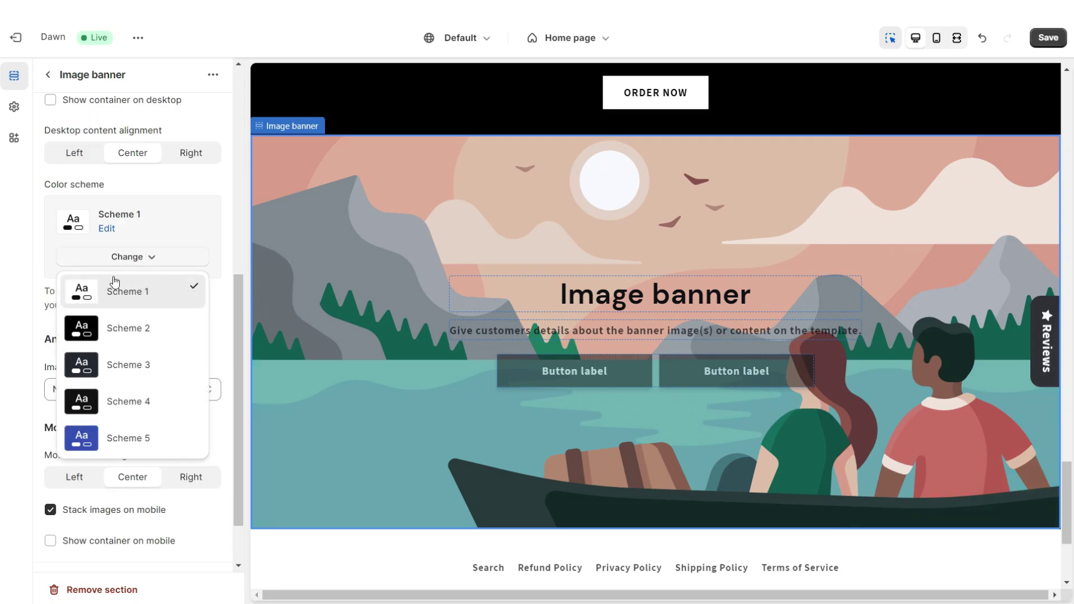
pyautogui.click(142, 329)
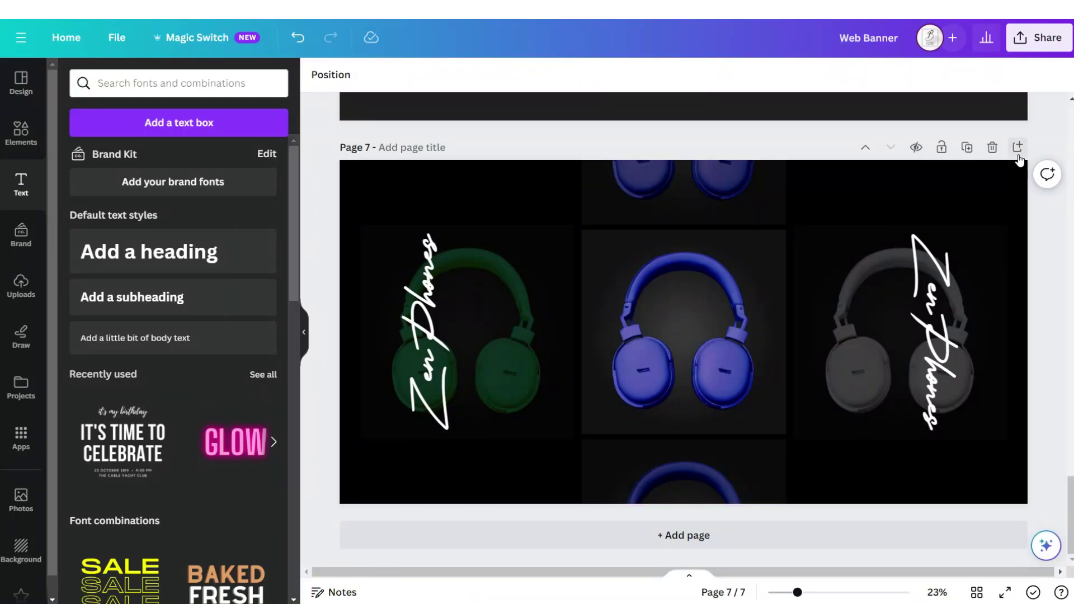
# Step: In Canva, build page 8 with the enlarged woman in white headphones over a faded picture of two models, and download it as PNG
pyautogui.click(1017, 147)
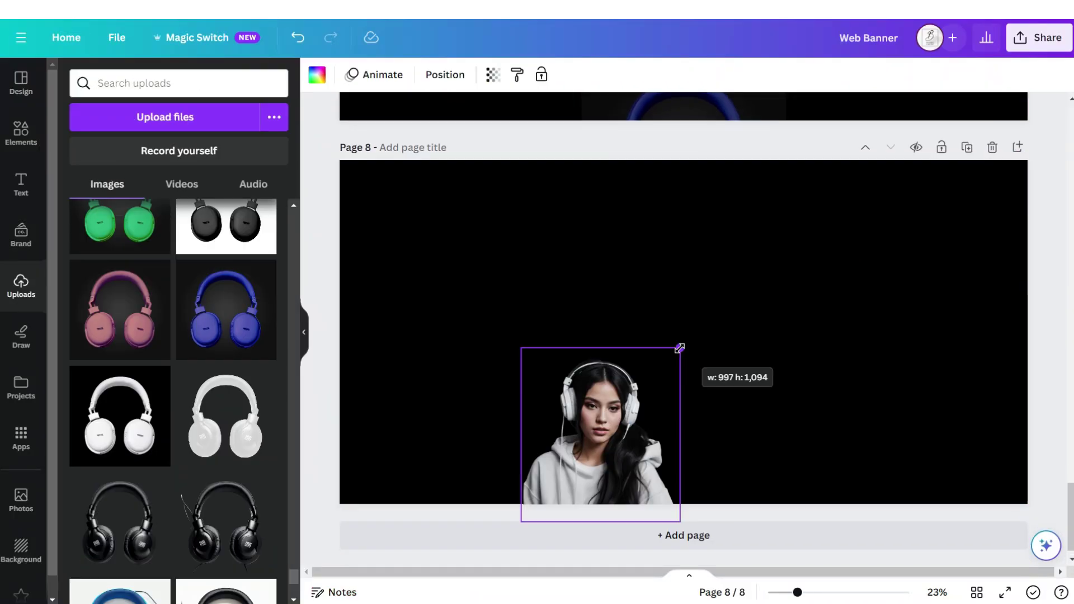
pyautogui.moveTo(692, 336); pyautogui.dragTo(864, 163)
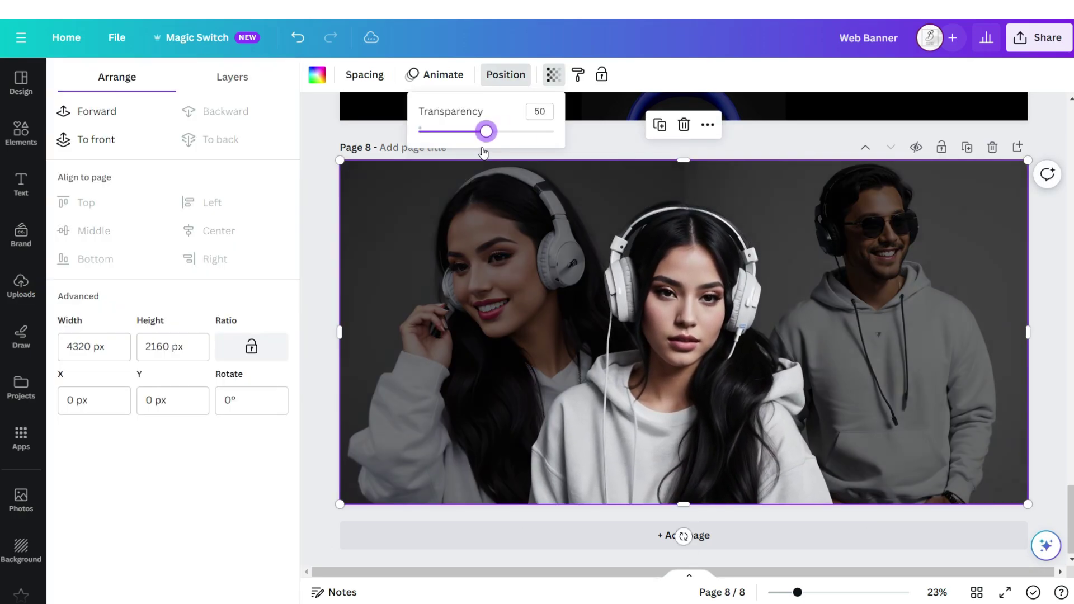
pyautogui.moveTo(481, 146); pyautogui.dragTo(444, 154)
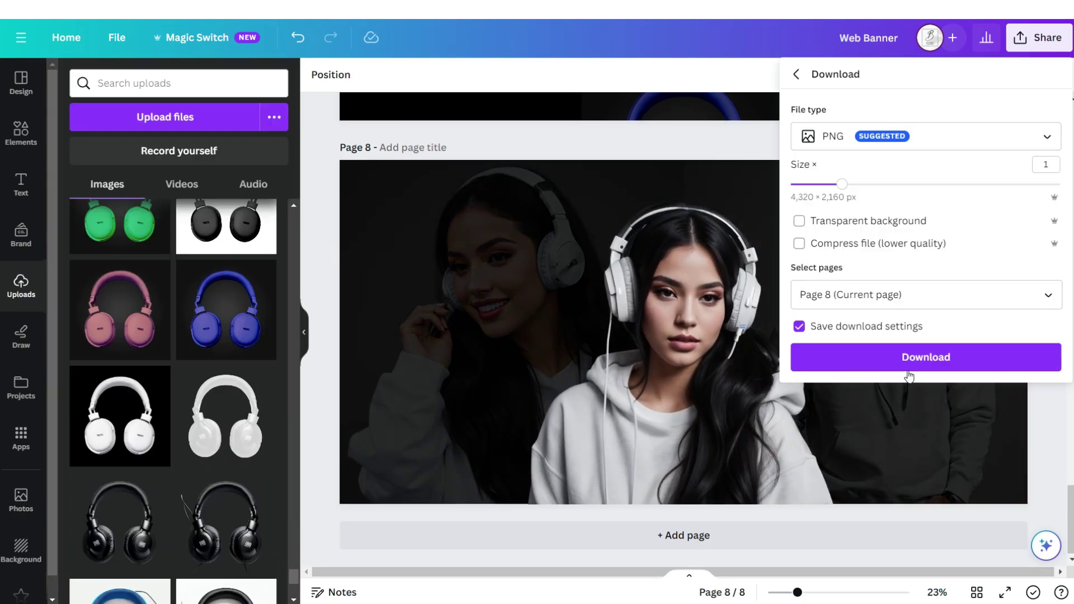
pyautogui.click(909, 369)
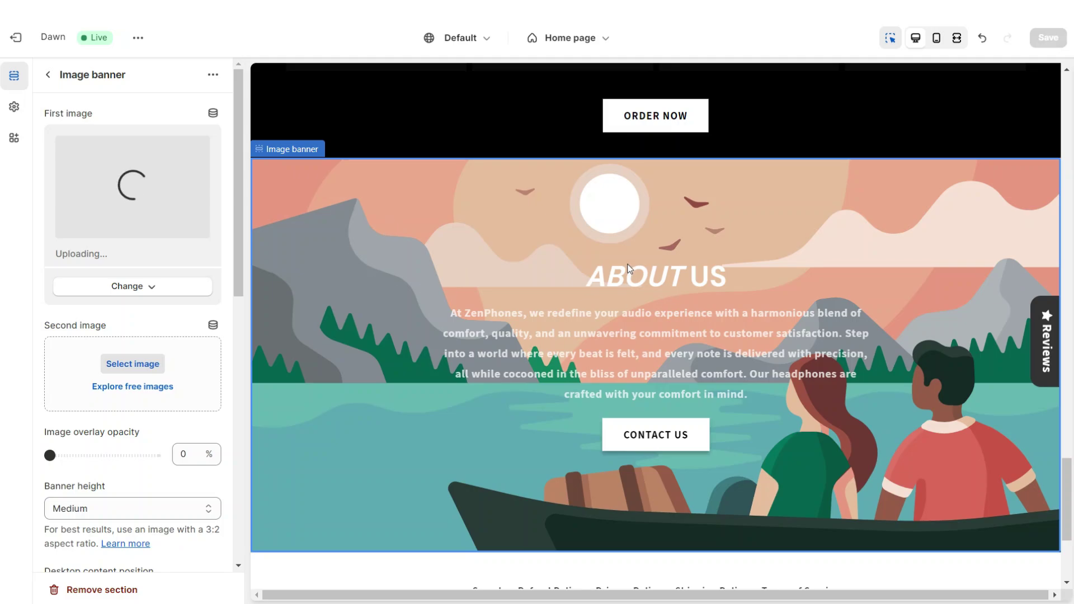
# Step: In the Shopify theme editor, set the "ABOUT US" banner's image behavior to Fixed background position
pyautogui.scroll(-10, 65, 295)
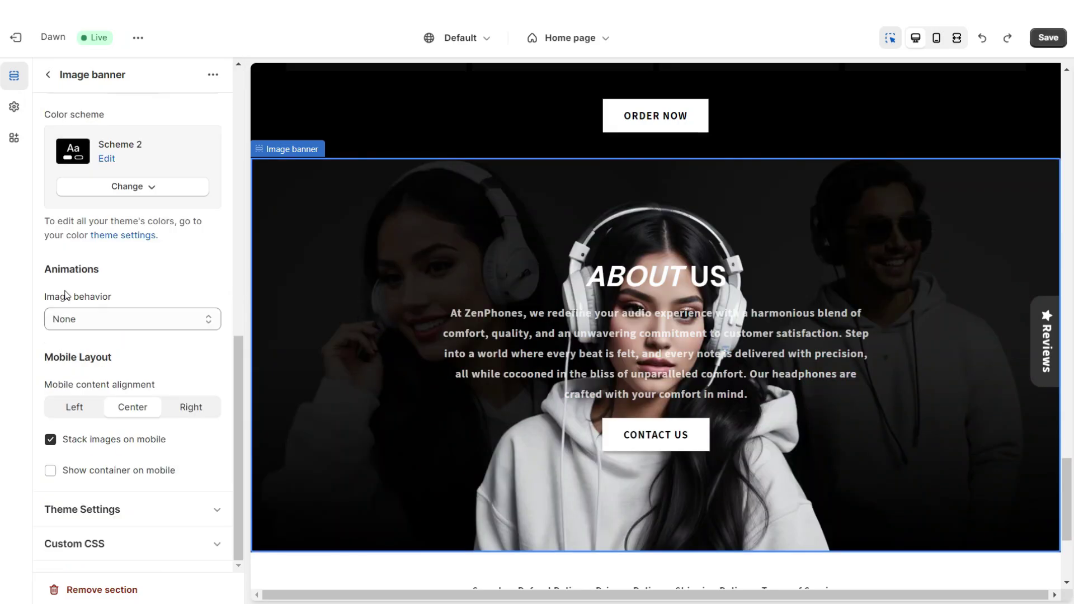
pyautogui.click(81, 318)
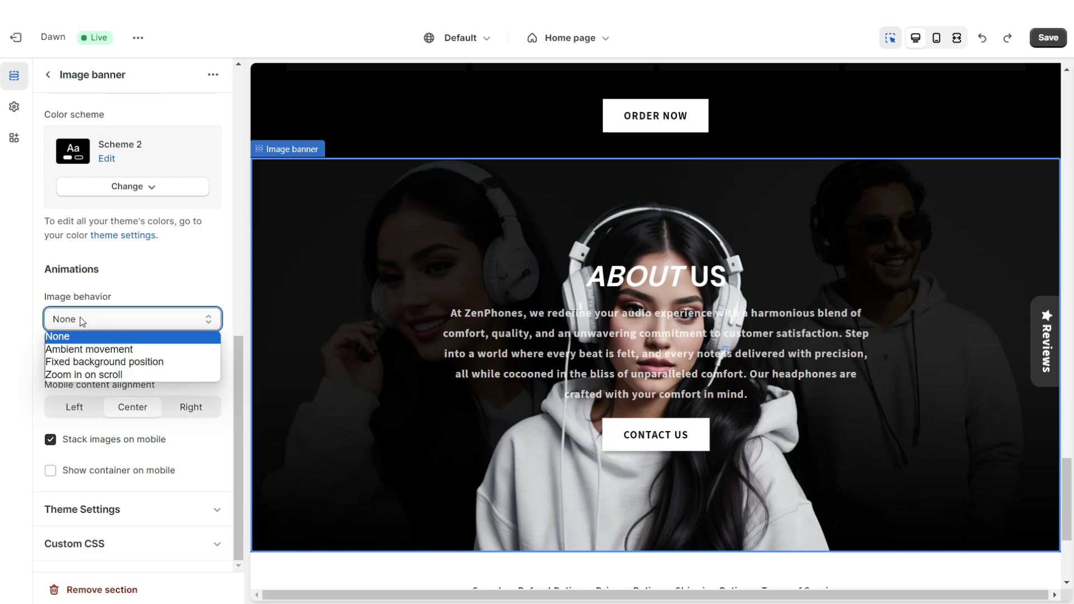
pyautogui.click(96, 362)
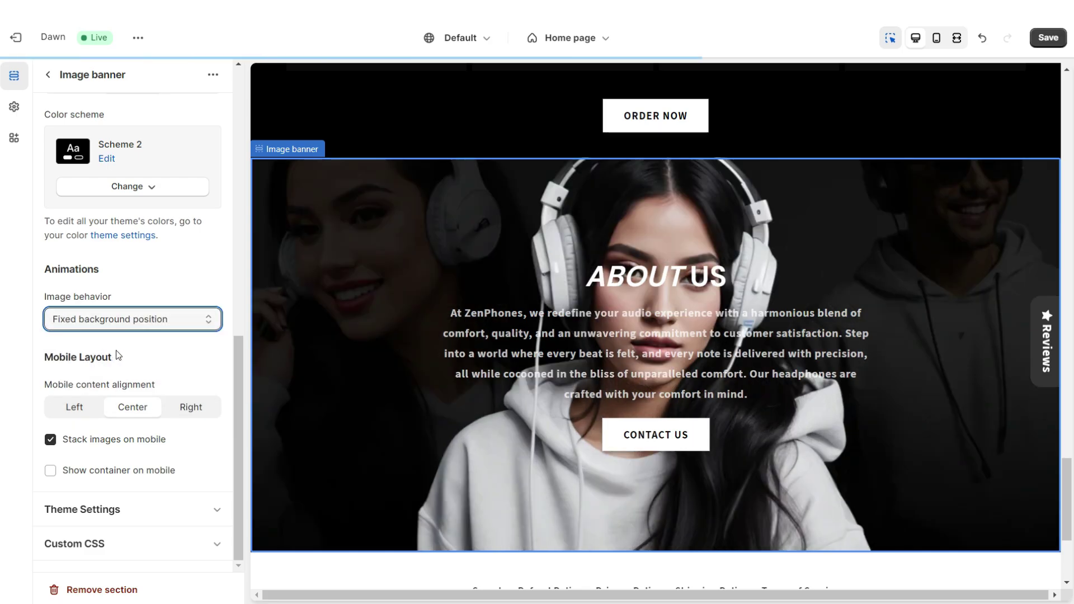
# Step: Add an Email signup section below the "ABOUT US" banner with a Small heading "GET 10% OFF WHEN YOU SUBSCRIBE TO OUR EMAIL"
pyautogui.scroll(-4, 931, 156)
pyautogui.click(656, 389)
pyautogui.scroll(-3, 783, 470)
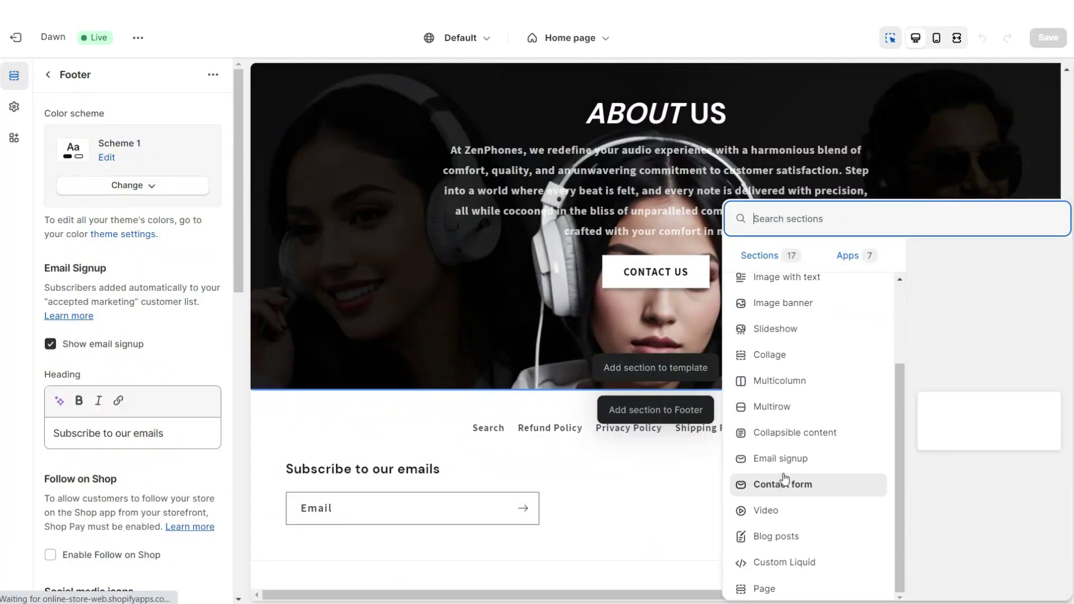
pyautogui.click(790, 463)
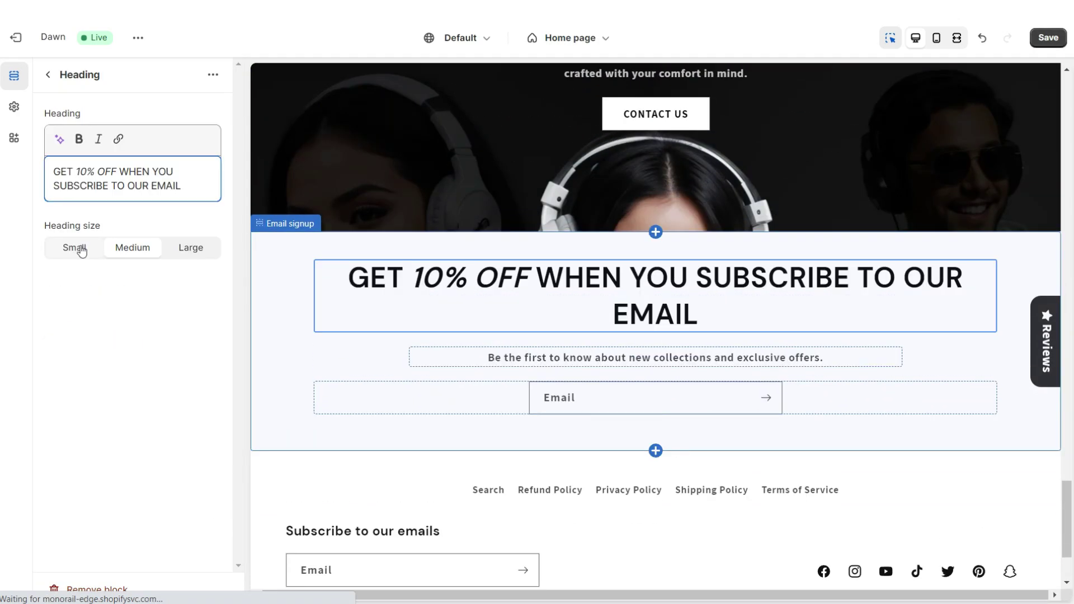
pyautogui.click(79, 247)
# Step: Apply color Scheme 3 to the Email signup section
pyautogui.click(295, 302)
pyautogui.click(127, 185)
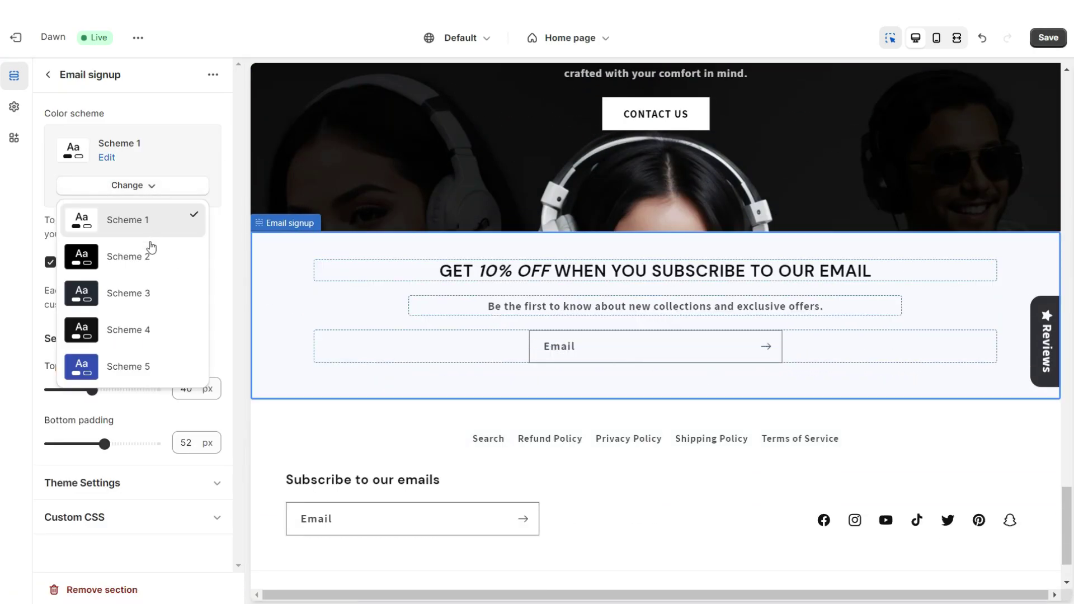
pyautogui.click(145, 291)
# Step: Edit Scheme 3 to use a #000000 background with a 49° black-to-dark-grey linear gradient, and save
pyautogui.click(107, 158)
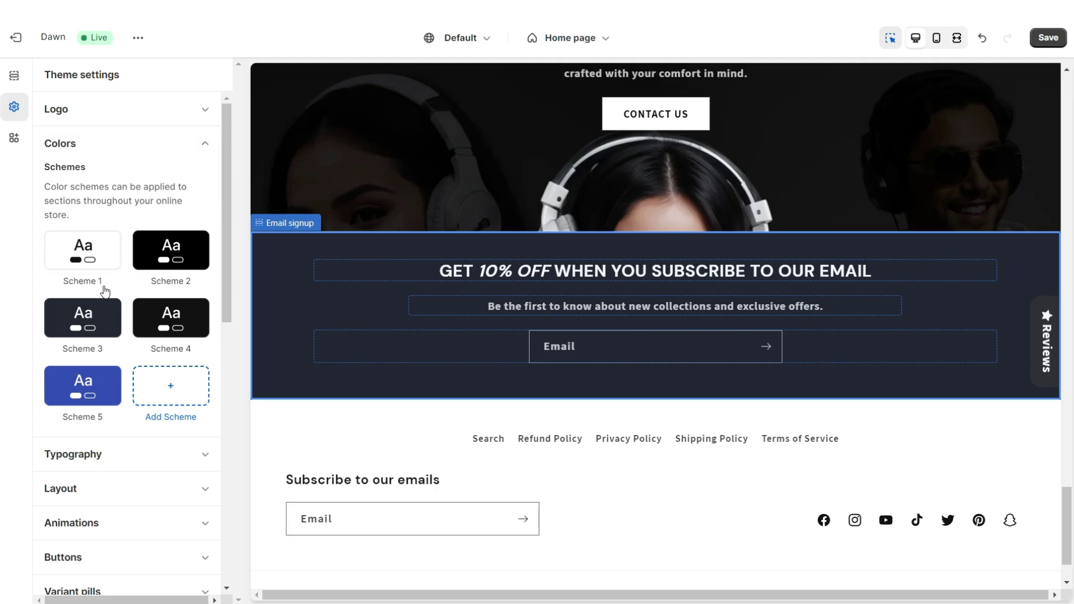
pyautogui.click(90, 311)
pyautogui.click(59, 255)
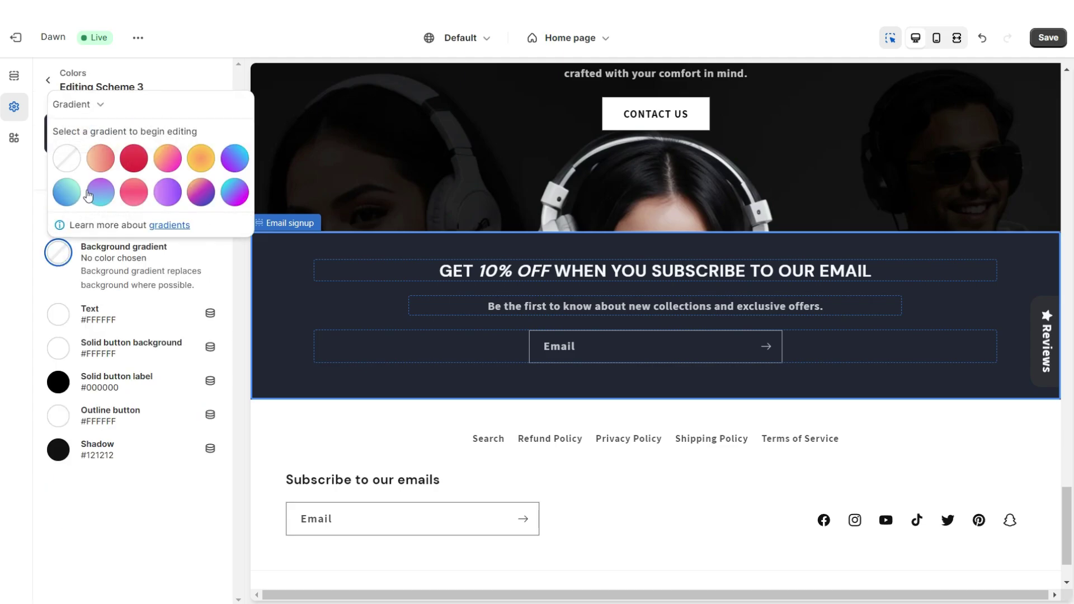
pyautogui.click(112, 162)
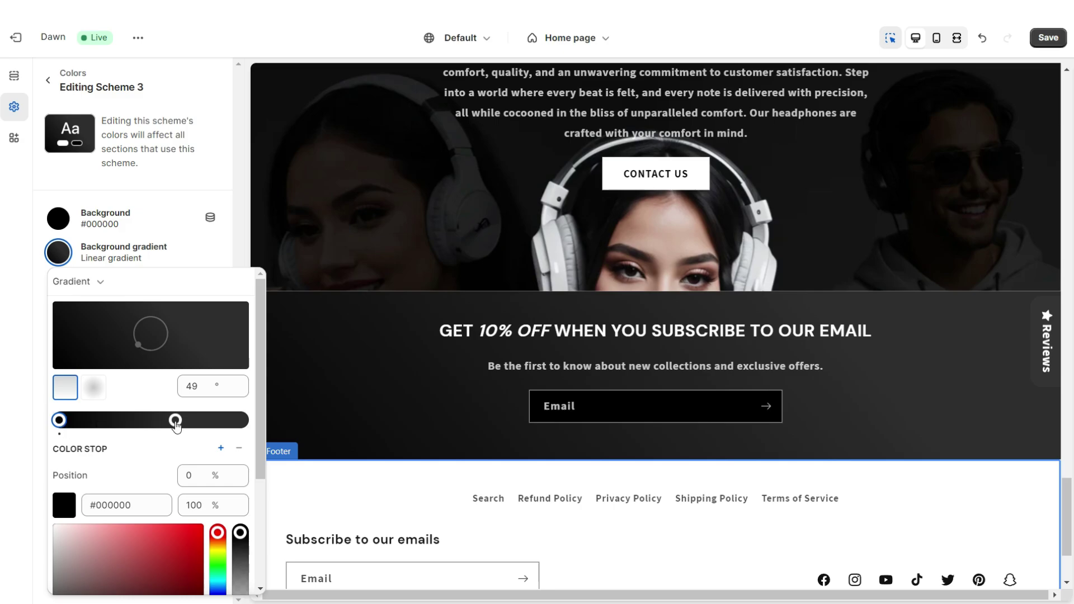
pyautogui.hotkey('ctrl', 's')
# Step: Switch to Canva and, on a new black page after page 8, add the text "Let's" in a handwritten script font
pyautogui.click(656, 440)
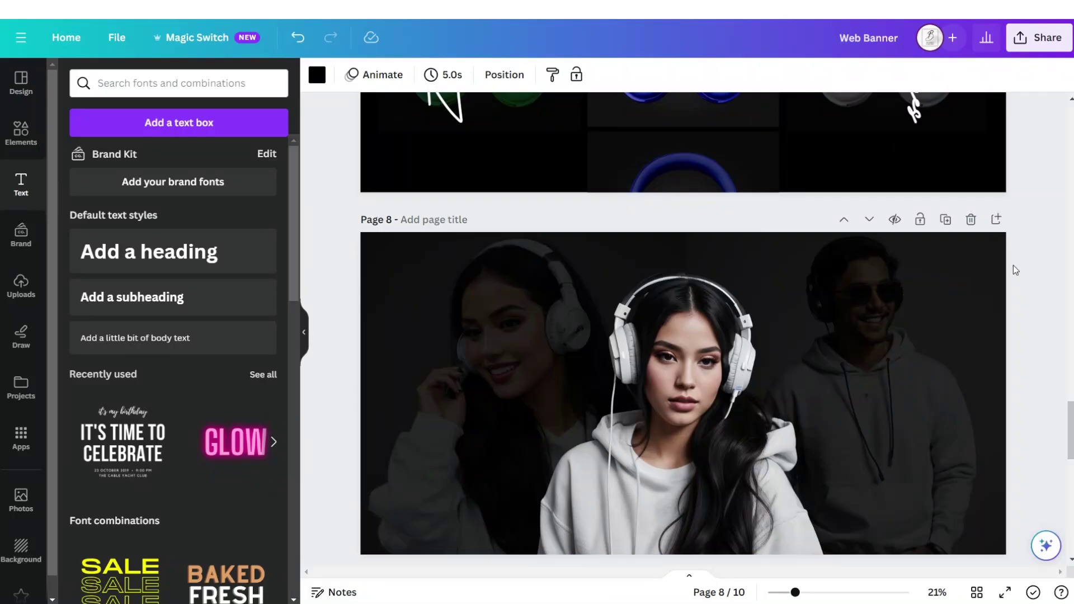
pyautogui.doubleClick(996, 219)
pyautogui.click(142, 356)
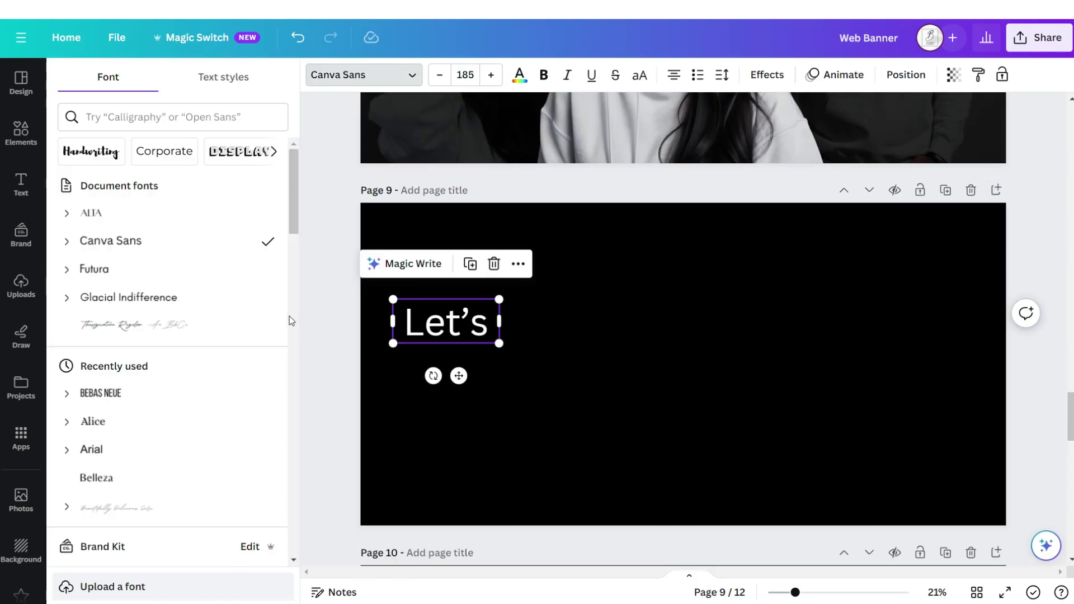
pyautogui.click(264, 328)
pyautogui.press('Escape')
# Step: Add the text "CONNECT" beside "Let's" on page 9, in uppercase Futura
pyautogui.click(174, 347)
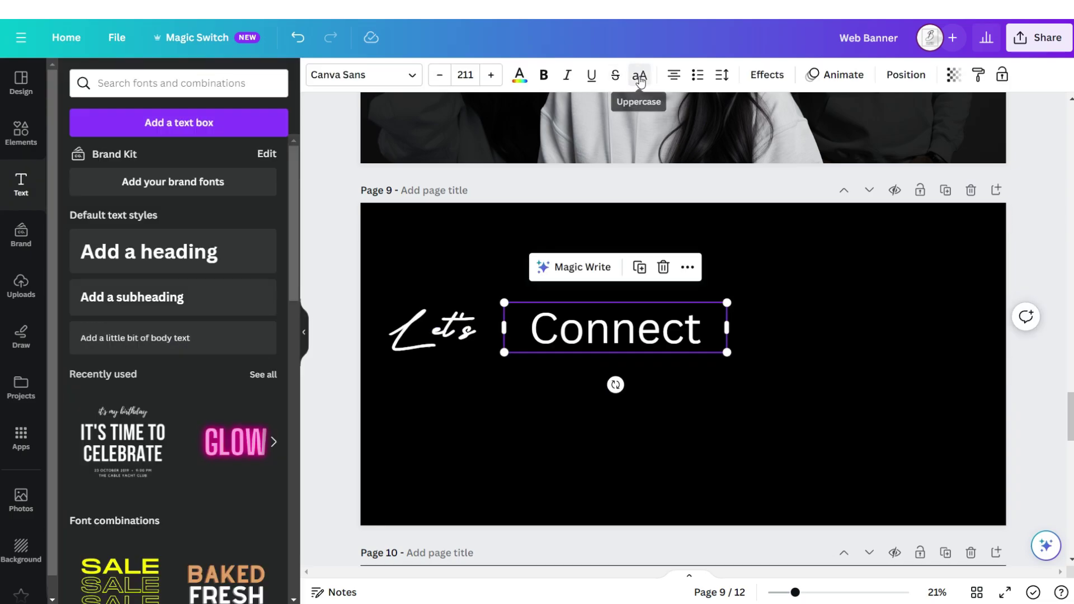
pyautogui.click(639, 75)
pyautogui.click(363, 75)
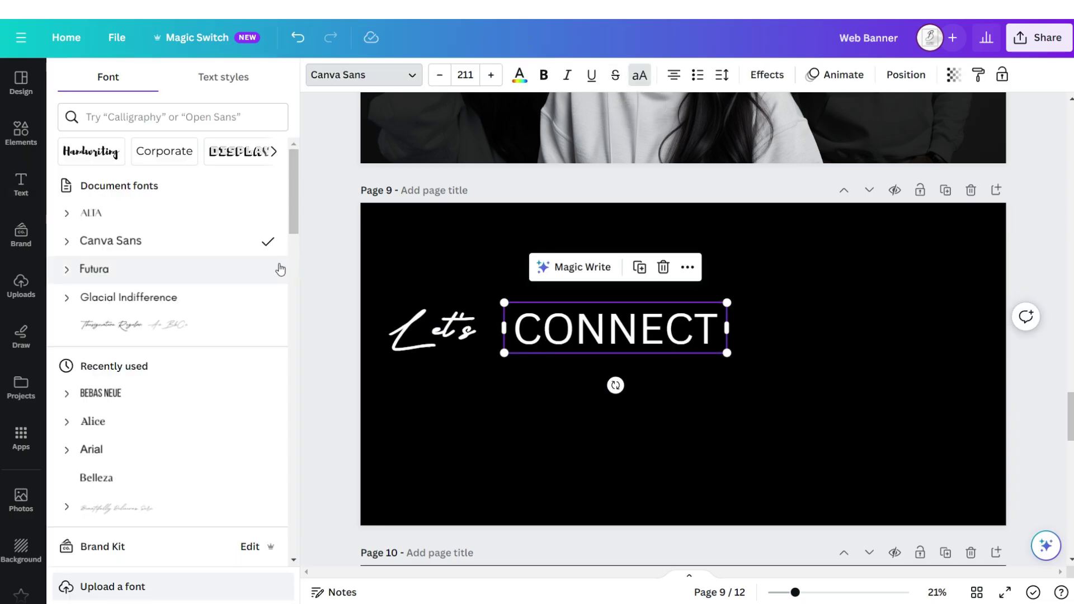
pyautogui.click(268, 270)
pyautogui.press('Escape')
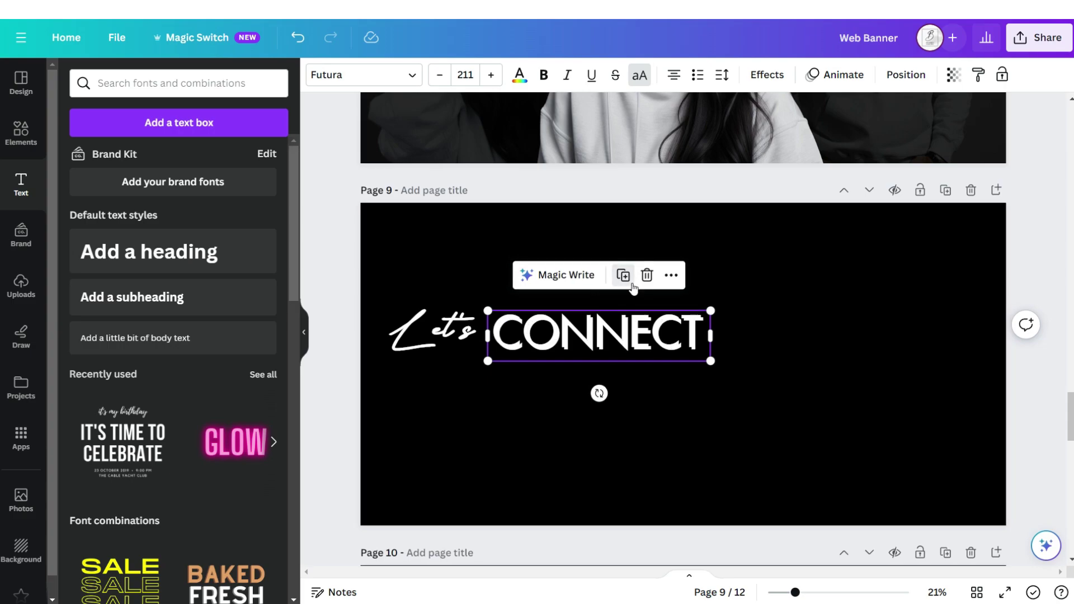
# Step: Duplicate "CONNECT" as a smaller bold line "ON TIKTOK" at size 129 below it, with wider letter spacing
pyautogui.click(623, 275)
pyautogui.moveTo(711, 311); pyautogui.dragTo(556, 364)
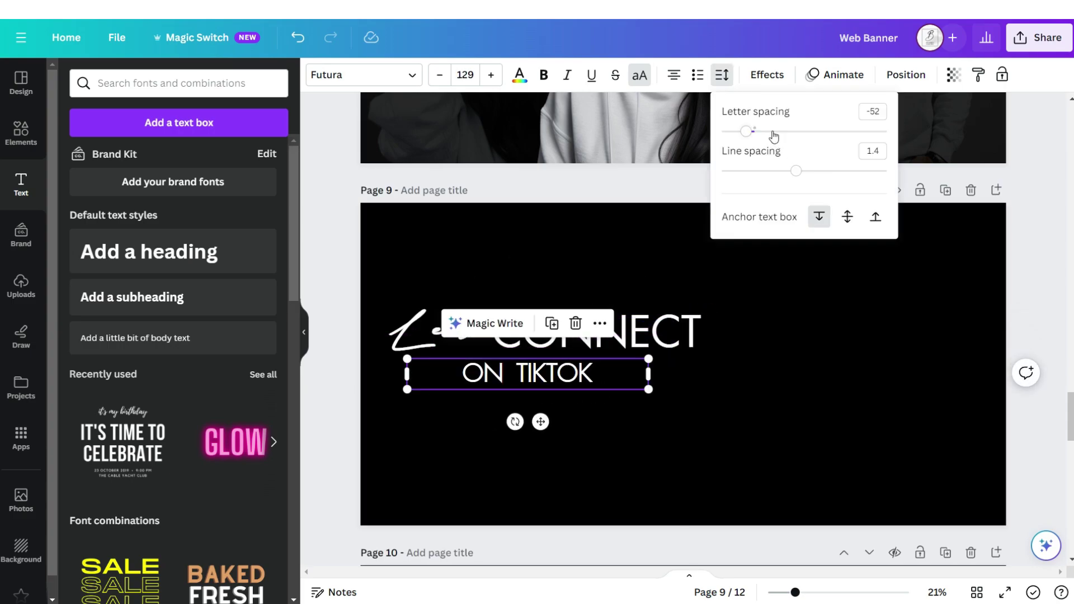
pyautogui.moveTo(772, 137); pyautogui.dragTo(778, 137)
pyautogui.click(725, 252)
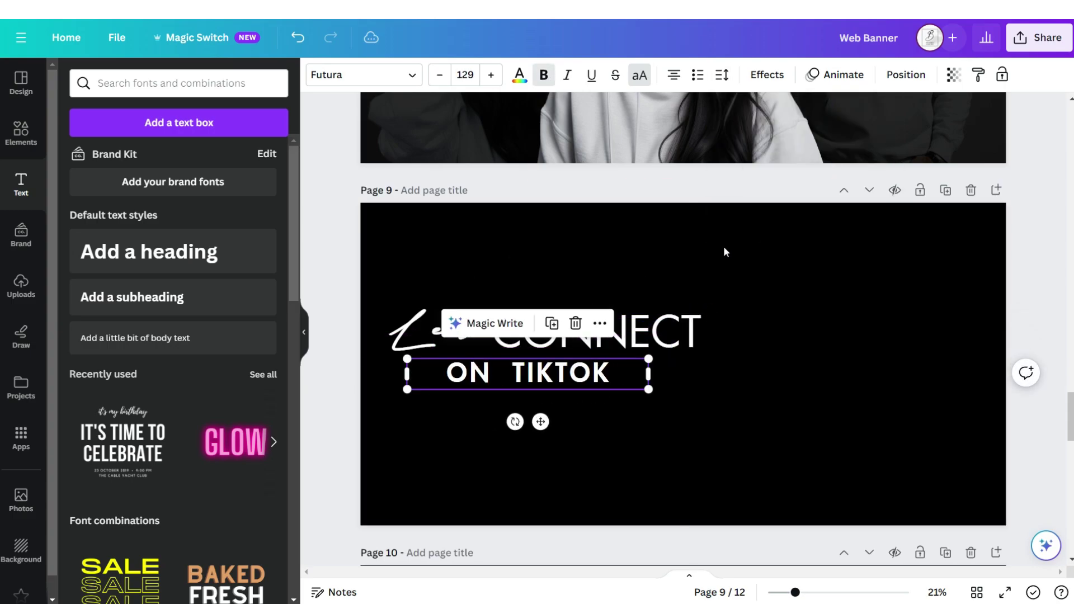
pyautogui.click(726, 252)
pyautogui.click(154, 348)
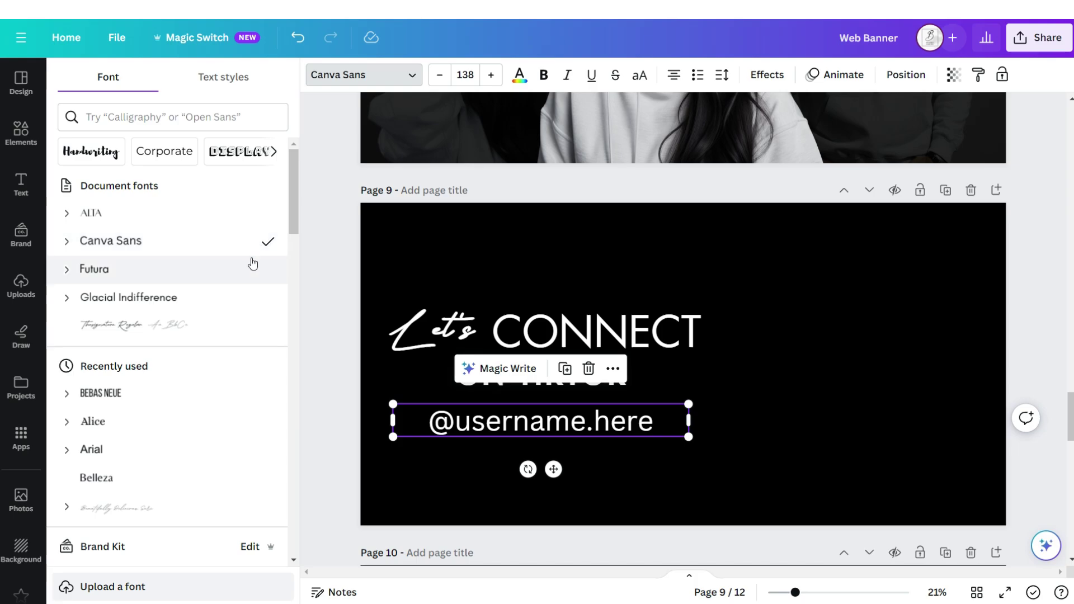
pyautogui.click(252, 267)
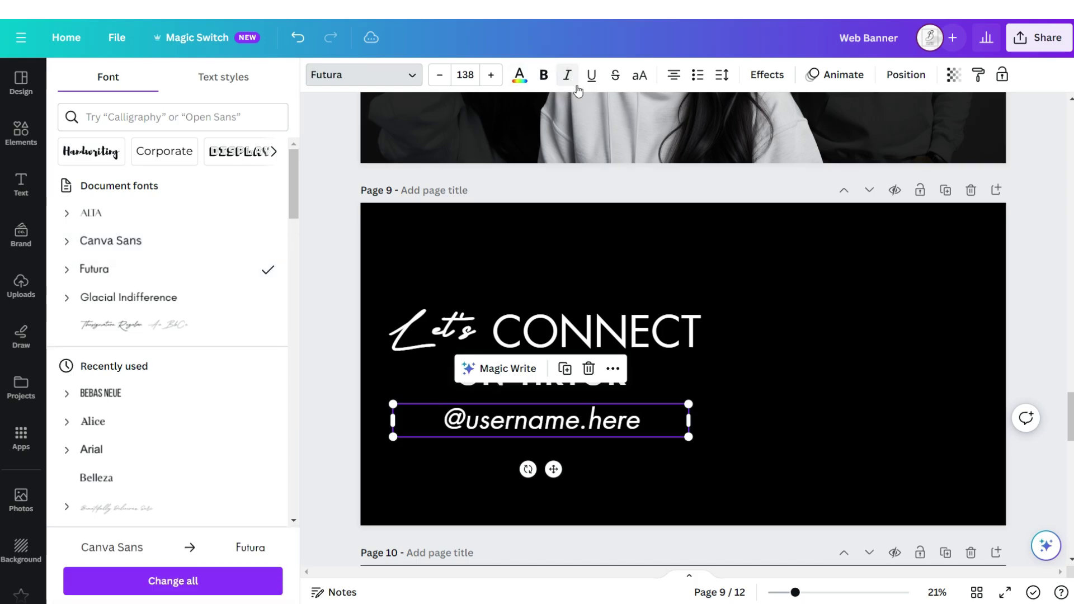
pyautogui.click(21, 132)
pyautogui.click(101, 299)
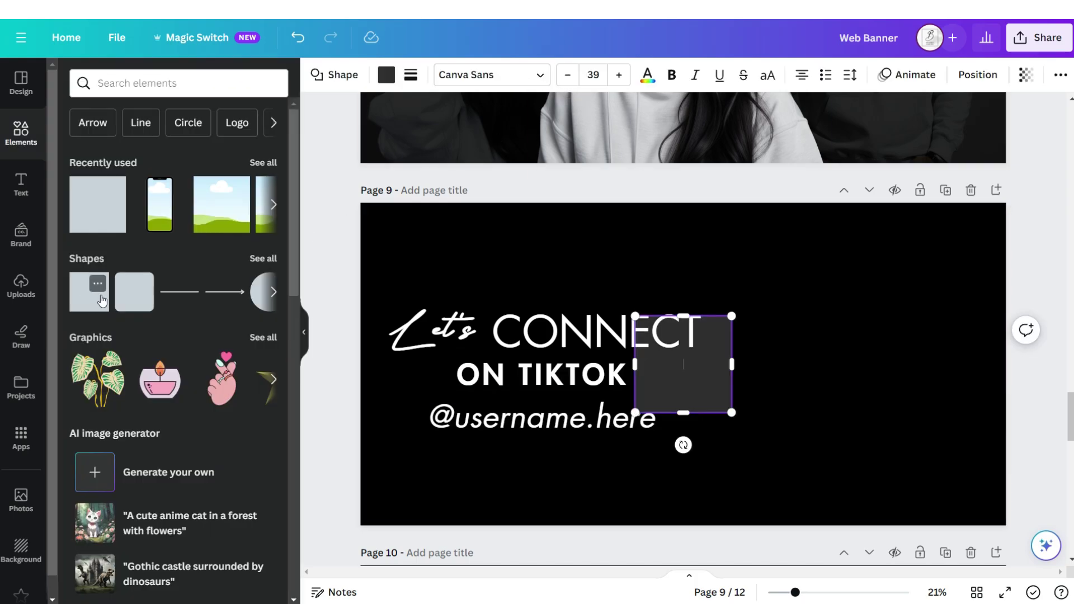
pyautogui.moveTo(702, 373); pyautogui.dragTo(463, 455)
pyautogui.moveTo(489, 494); pyautogui.dragTo(679, 450)
pyautogui.click(386, 75)
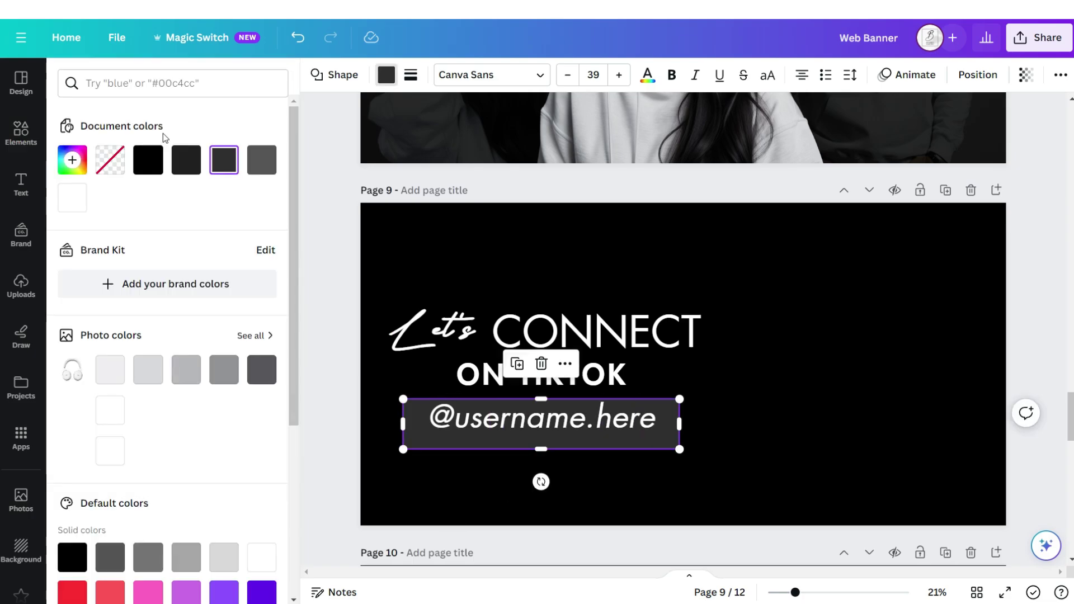
pyautogui.click(147, 159)
pyautogui.click(414, 79)
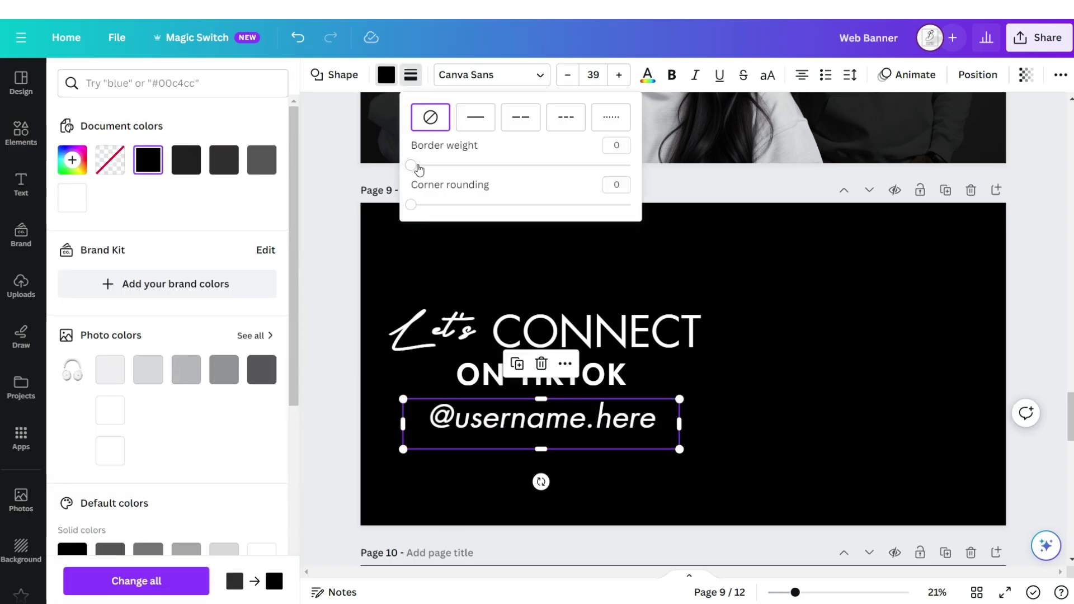
pyautogui.moveTo(419, 169); pyautogui.dragTo(422, 170)
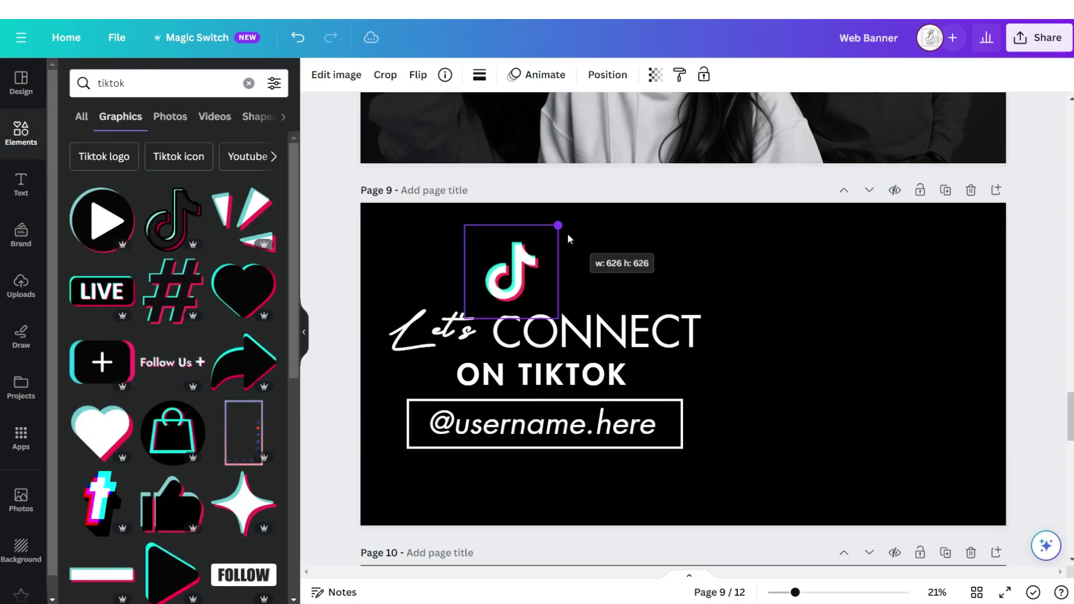
# Step: Place a TikTok logo graphic, about 626 by 626, above the text and add two enlarged phone frames beside the text
pyautogui.moveTo(569, 239); pyautogui.dragTo(569, 239)
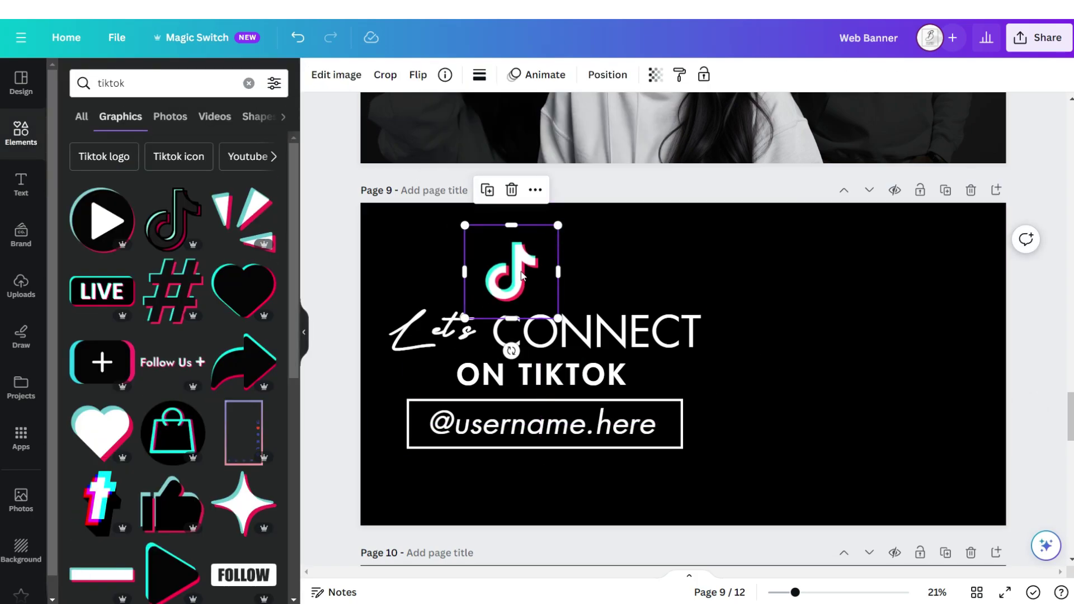
pyautogui.moveTo(530, 273); pyautogui.dragTo(550, 270)
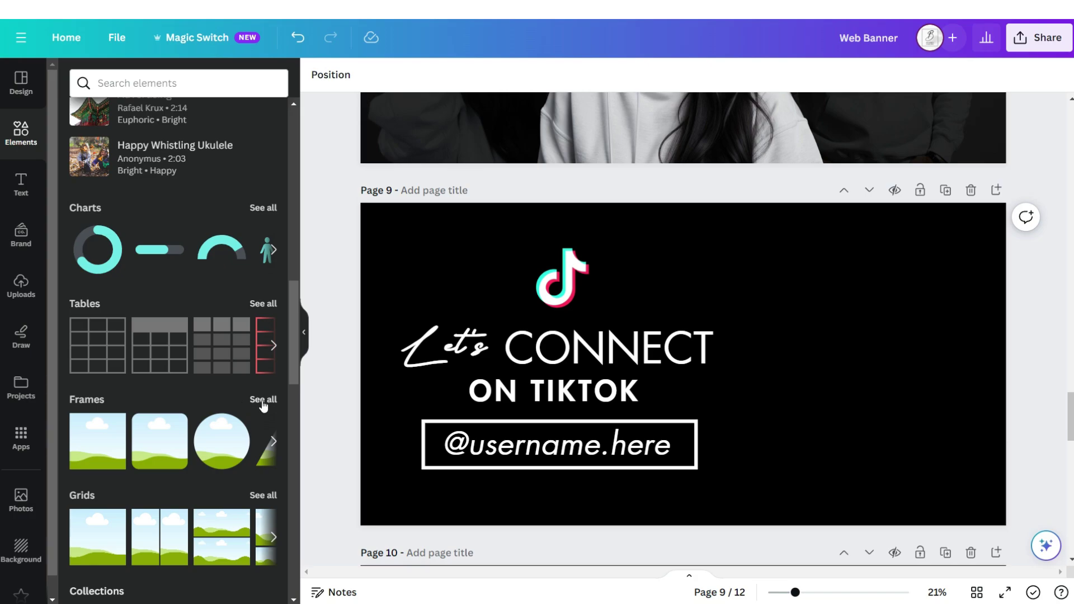
pyautogui.click(263, 399)
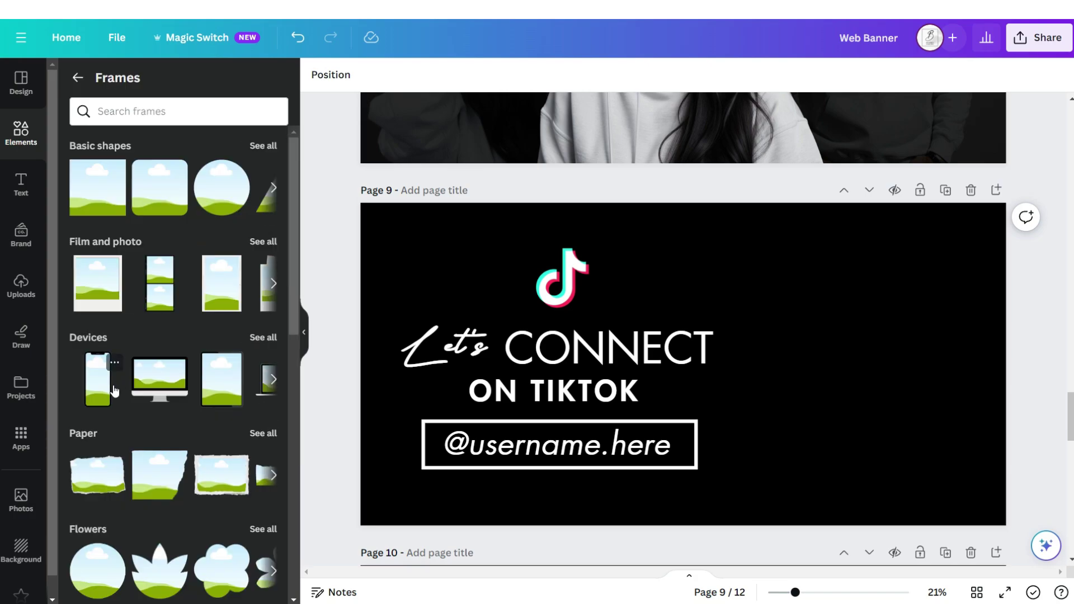
pyautogui.click(102, 396)
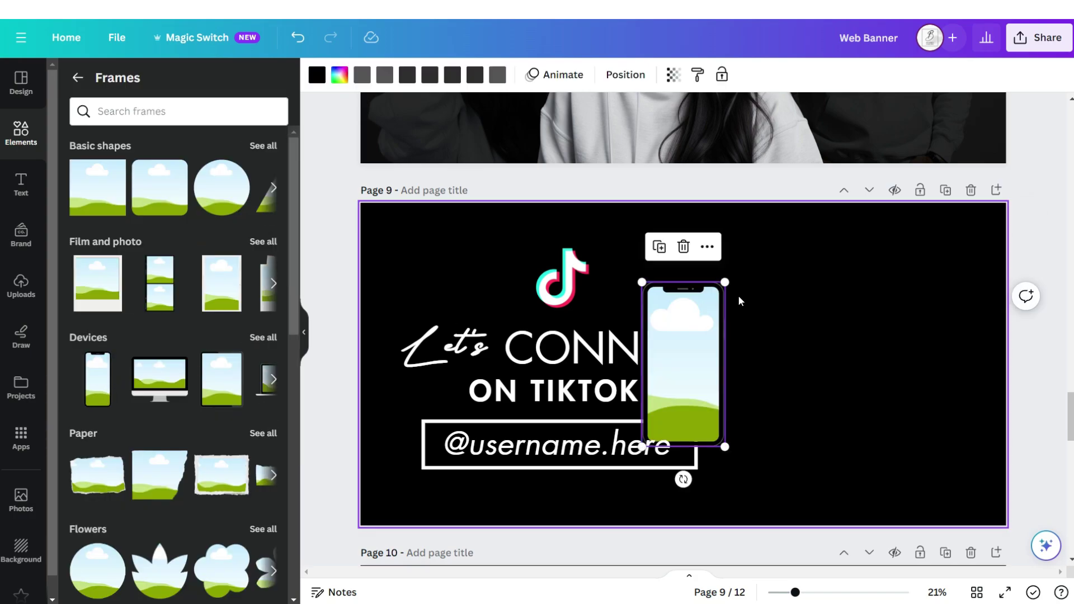
pyautogui.moveTo(723, 444); pyautogui.dragTo(860, 507)
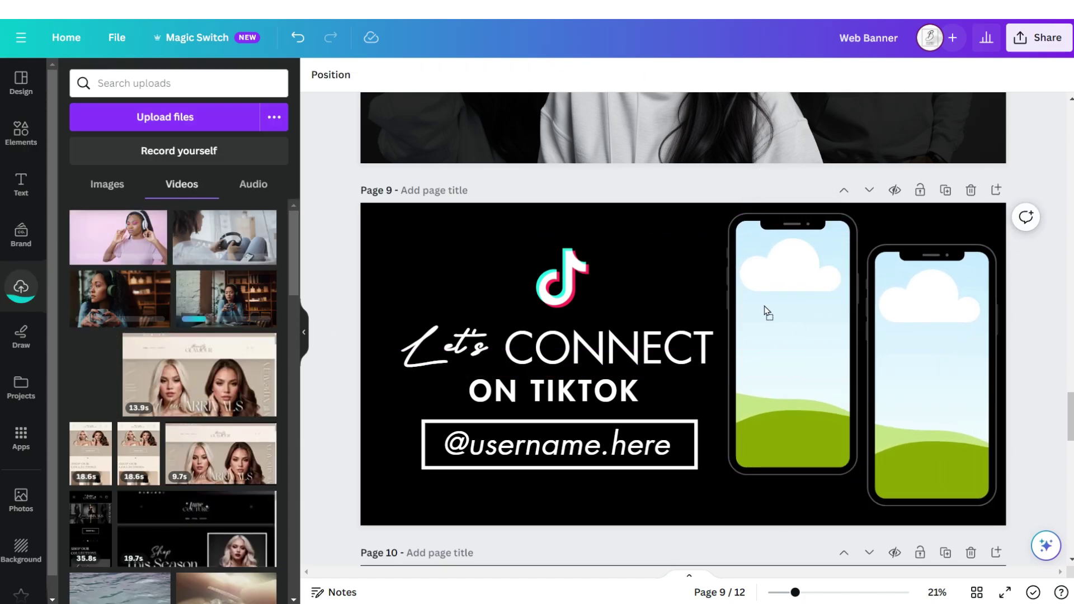
# Step: Fill the two phone frames with uploaded headphone videos and download page 9 as an MP4 Video
pyautogui.moveTo(767, 312); pyautogui.dragTo(820, 309)
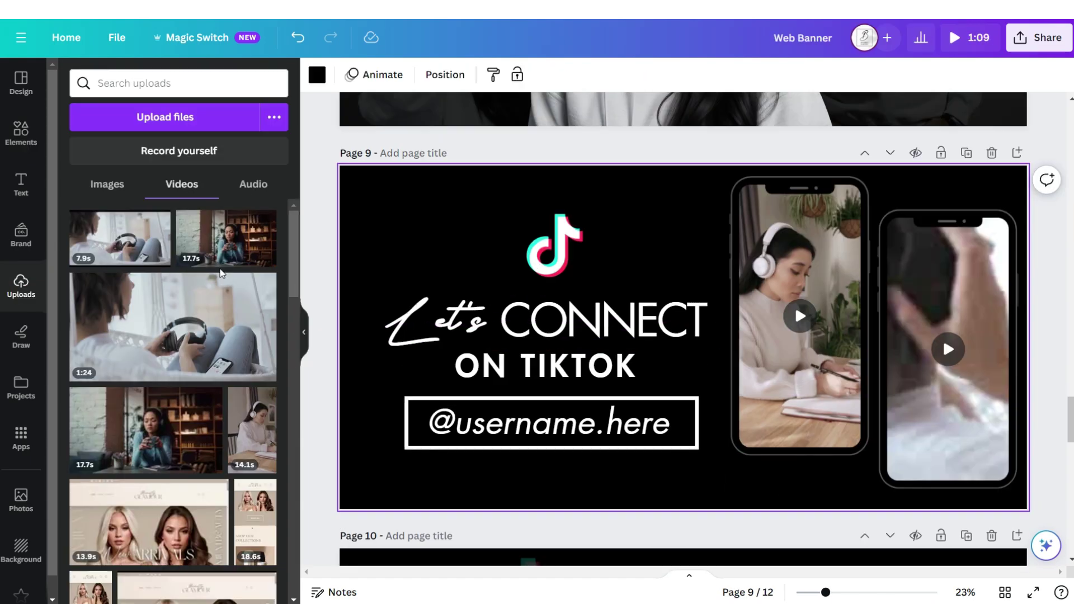
pyautogui.click(800, 317)
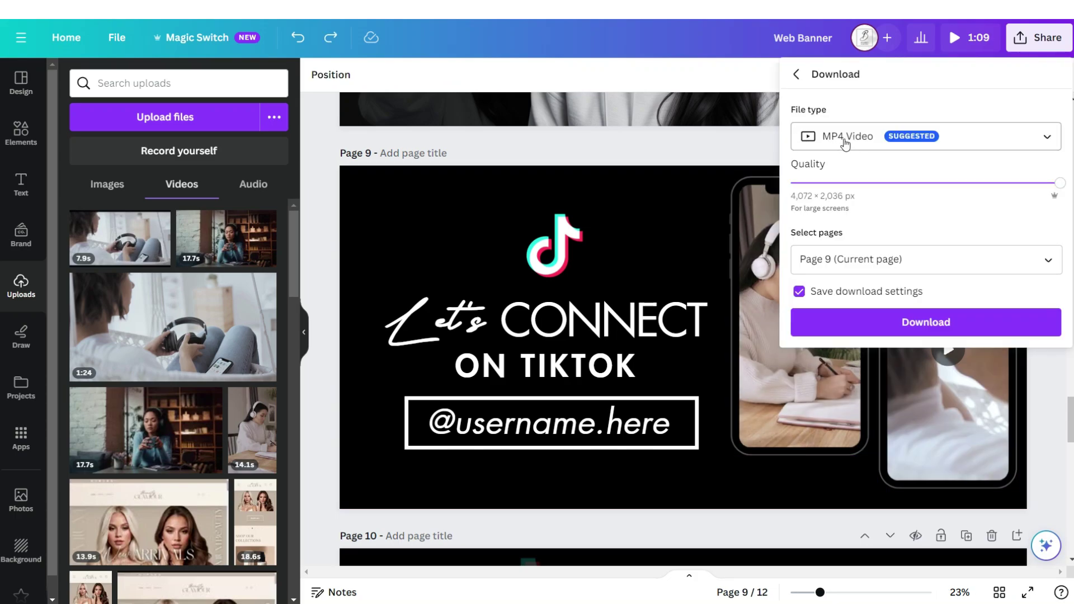
pyautogui.click(872, 321)
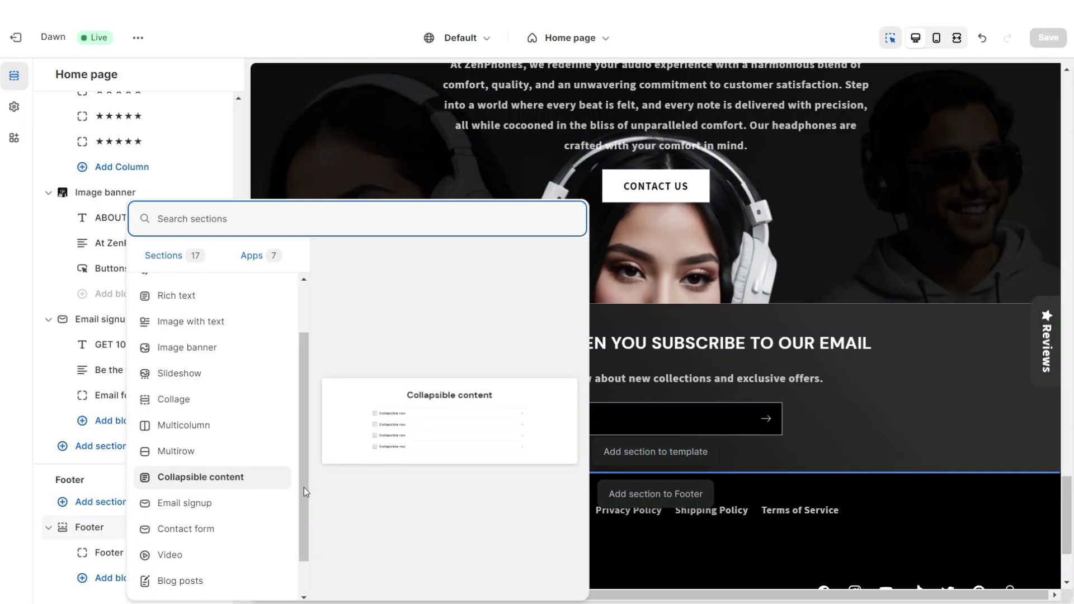
# Step: In the Shopify theme editor, add a Video section below the Email signup section and clear its heading
pyautogui.click(255, 554)
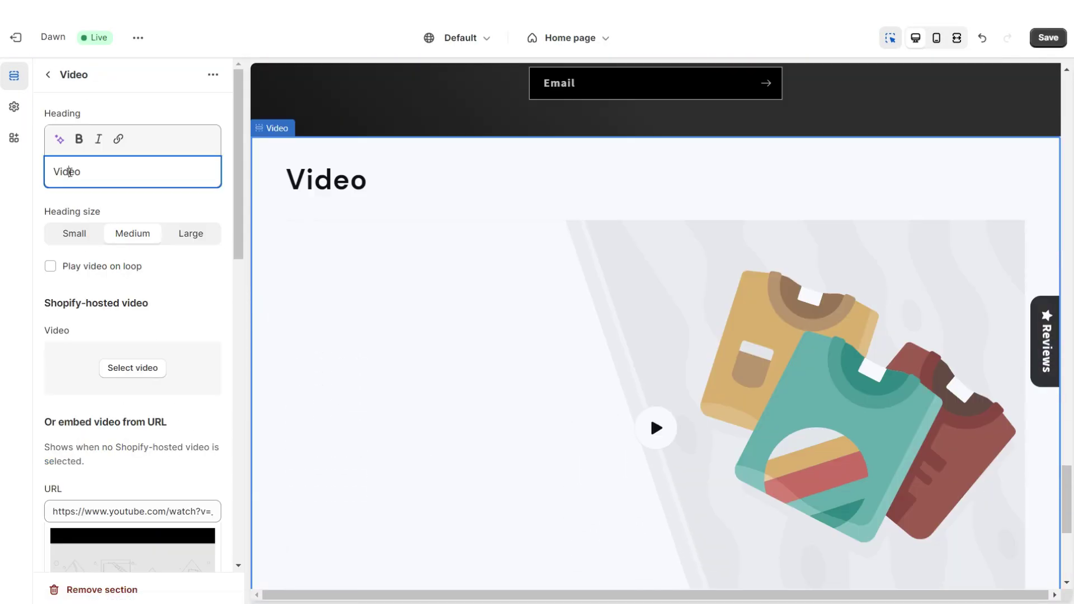
pyautogui.doubleClick(65, 170)
pyautogui.press('BackSpace')
# Step: Apply the solid black color scheme to the Video section, save, and set its video to play on loop
pyautogui.scroll(-10, 125, 274)
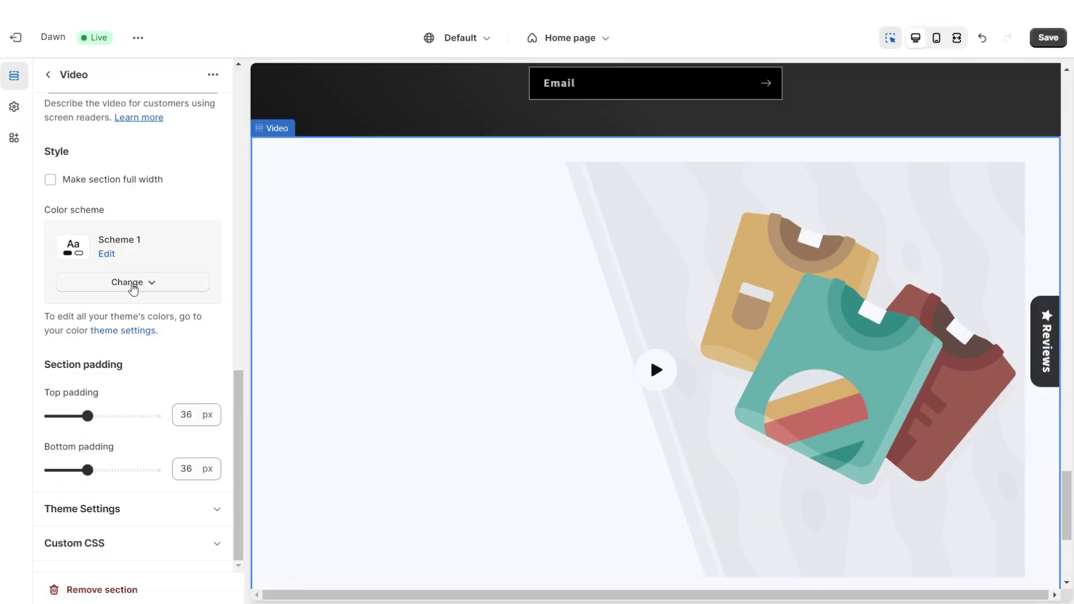
pyautogui.click(133, 284)
pyautogui.click(137, 353)
pyautogui.scroll(10, 44, 290)
pyautogui.hotkey('ctrl', 's')
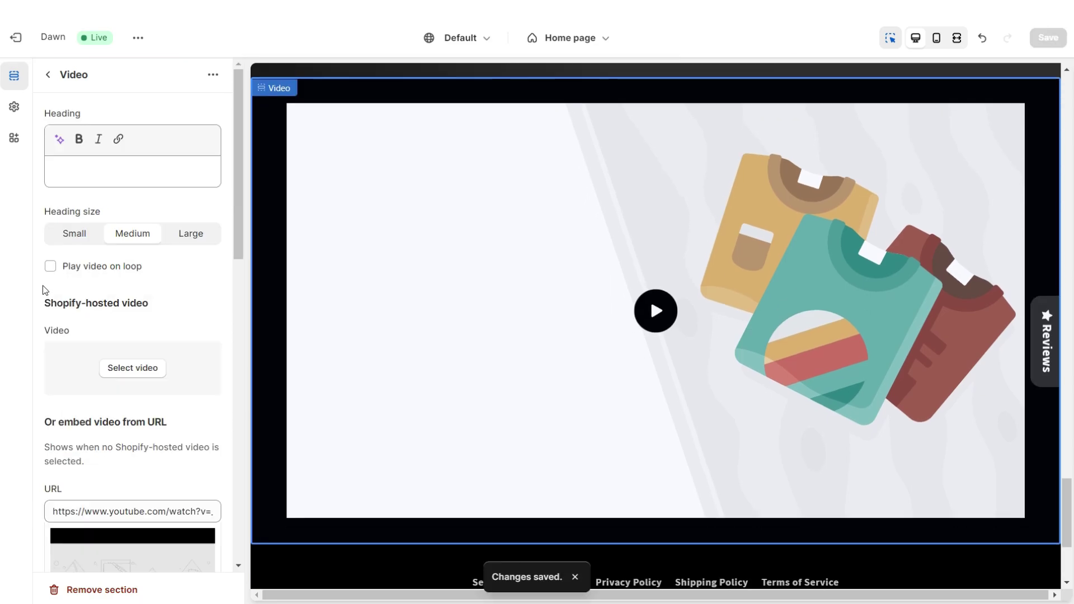
pyautogui.click(50, 268)
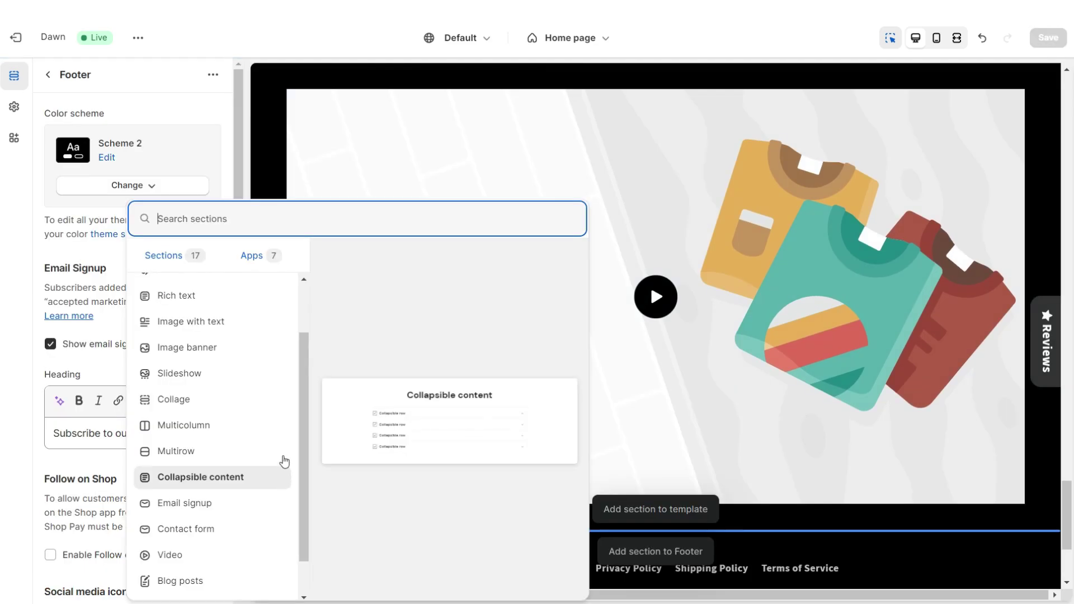
# Step: Add a Rich text section below the Video section and remove its heading block
pyautogui.scroll(2, 284, 461)
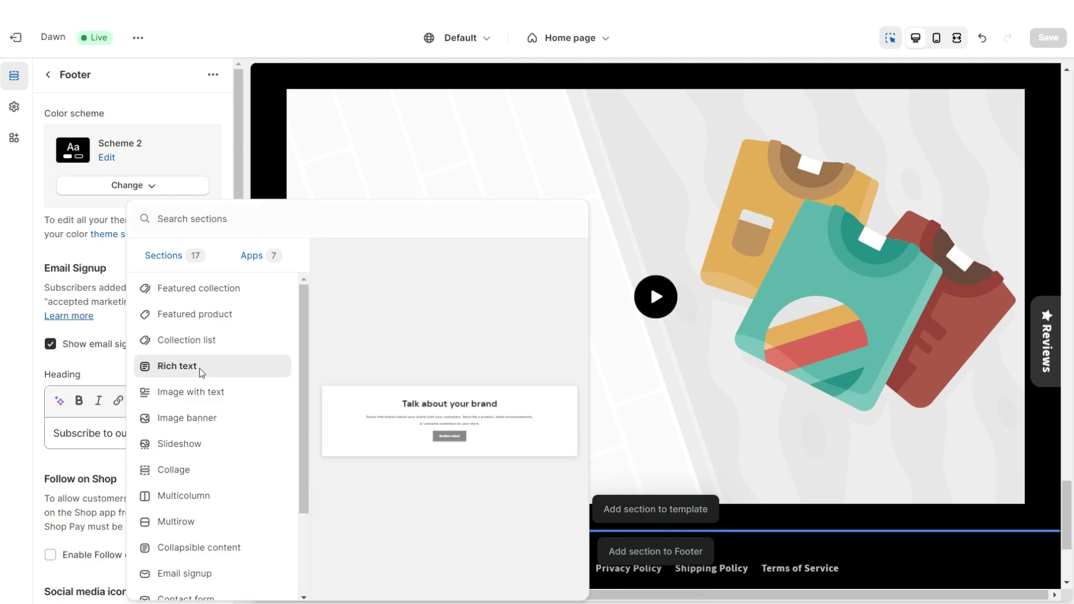
pyautogui.click(202, 366)
pyautogui.click(79, 586)
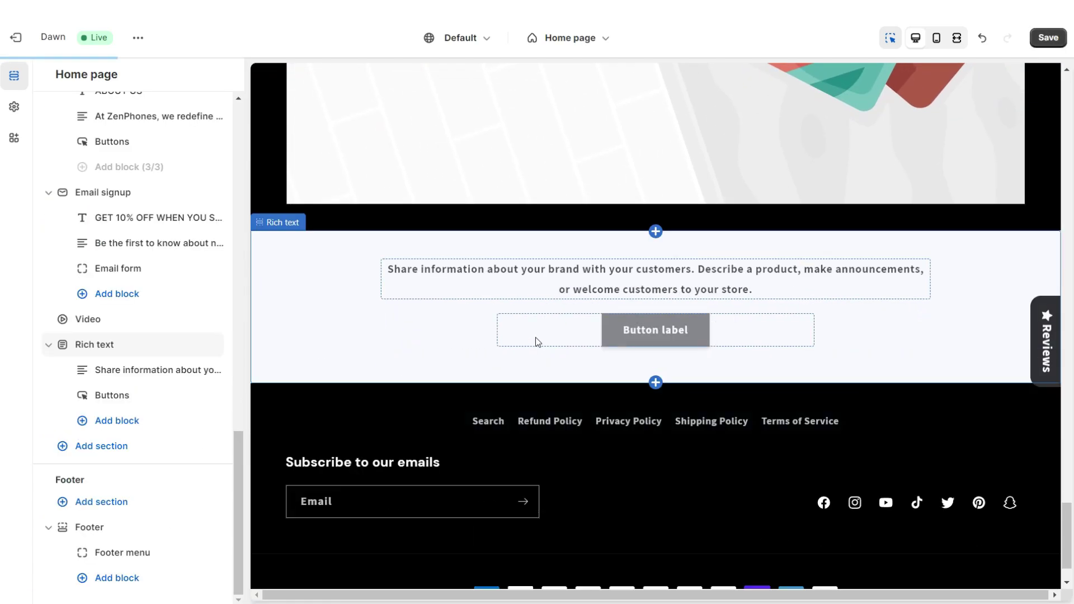